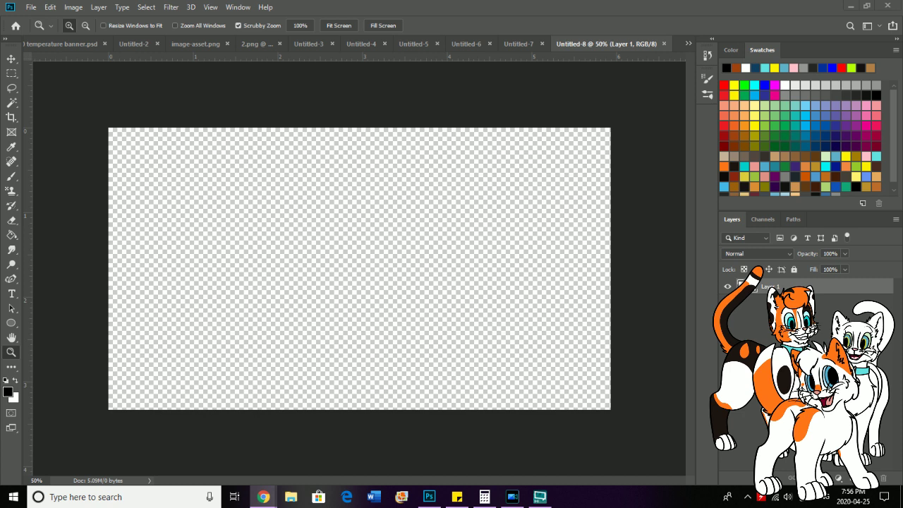
Step: Set the foreground colour to pure red for use with the Brush tool
{"action": "left_click", "coordinate": [10, 323]}
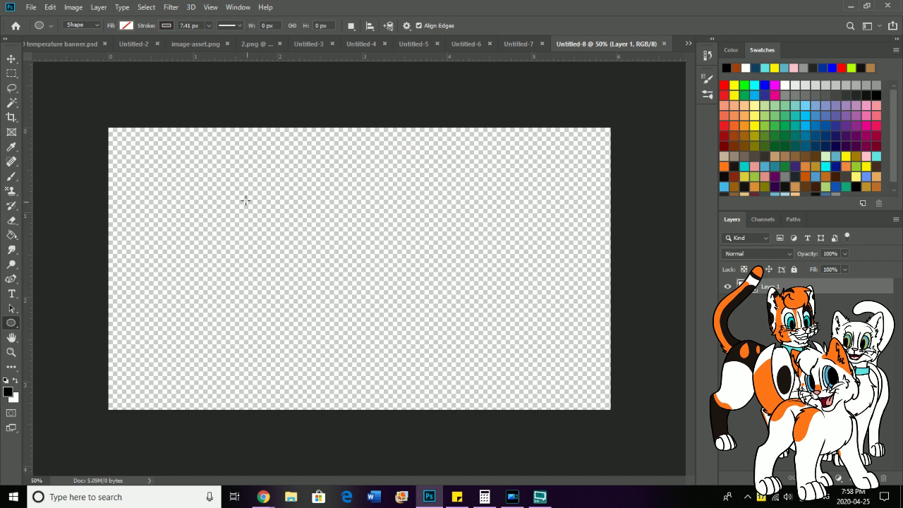
{"action": "left_click", "coordinate": [12, 176]}
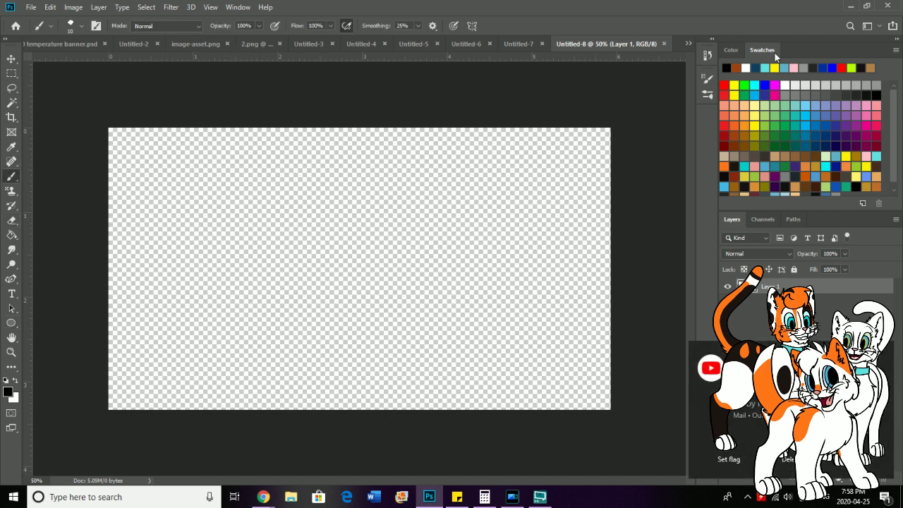
{"action": "left_click", "coordinate": [724, 85]}
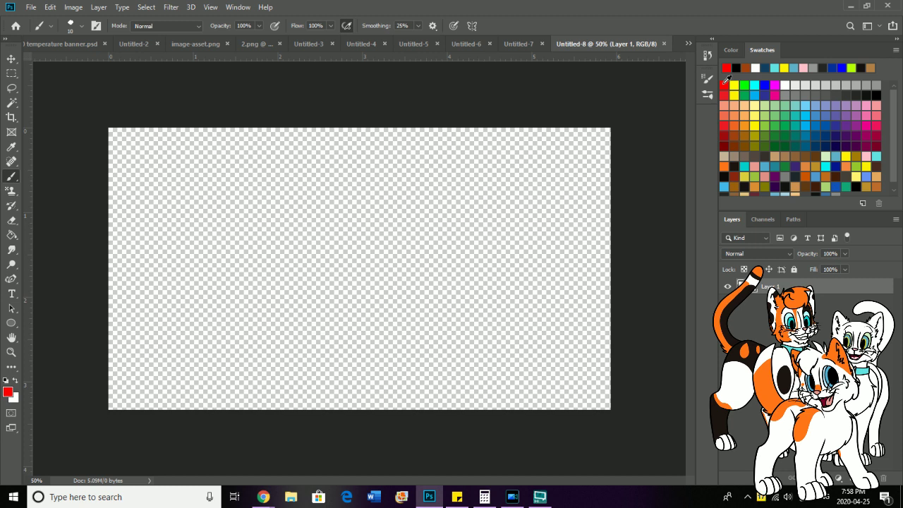
Step: Draw four separate unfilled circles with the Ellipse tool, about 217, 190, 149 and 126 px wide, the first and last higher on the canvas
{"action": "left_click", "coordinate": [12, 322]}
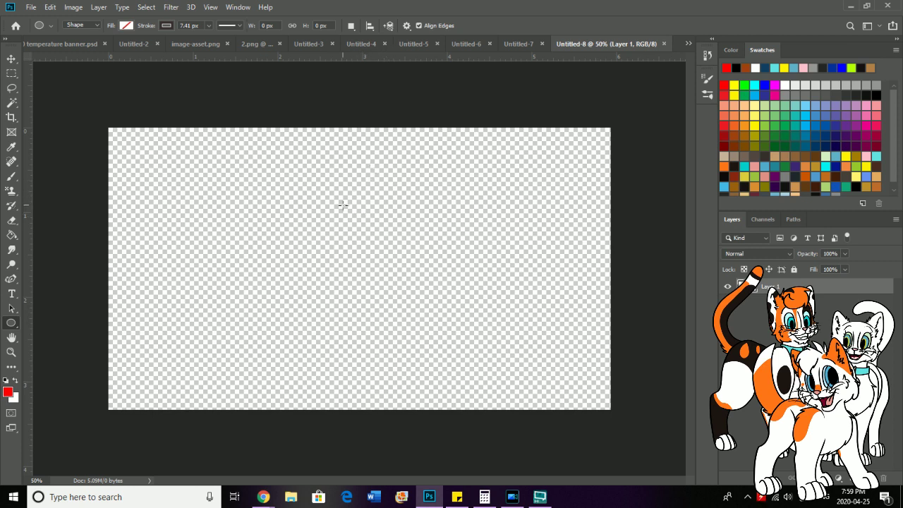
{"action": "left_click_drag", "start_coordinate": [355, 156], "coordinate": [415, 220]}
{"action": "left_click_drag", "start_coordinate": [417, 223], "coordinate": [417, 222]}
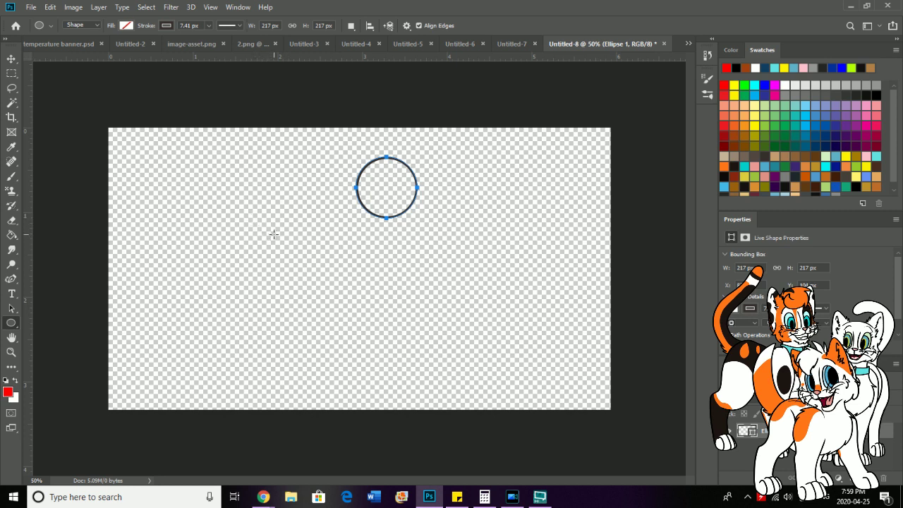
{"action": "left_click_drag", "start_coordinate": [252, 211], "coordinate": [315, 261]}
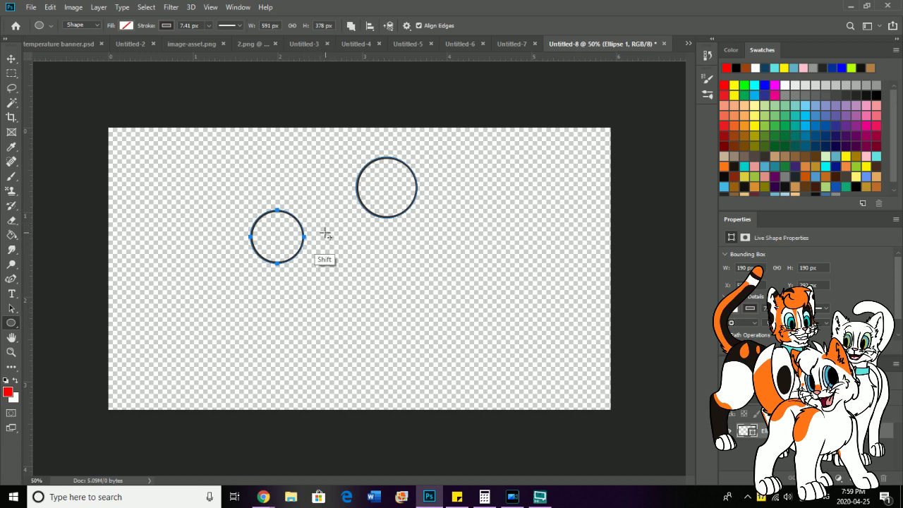
{"action": "left_click_drag", "start_coordinate": [325, 232], "coordinate": [374, 275]}
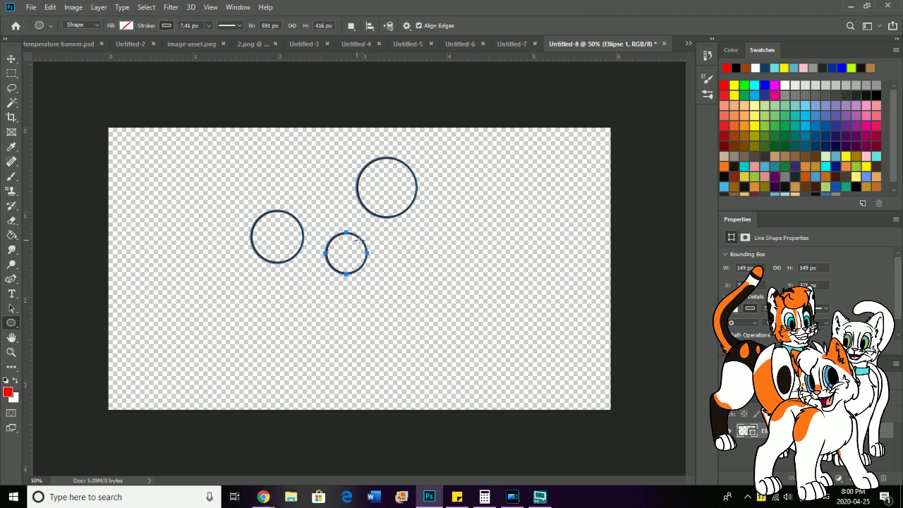
{"action": "left_click_drag", "start_coordinate": [430, 160], "coordinate": [465, 196]}
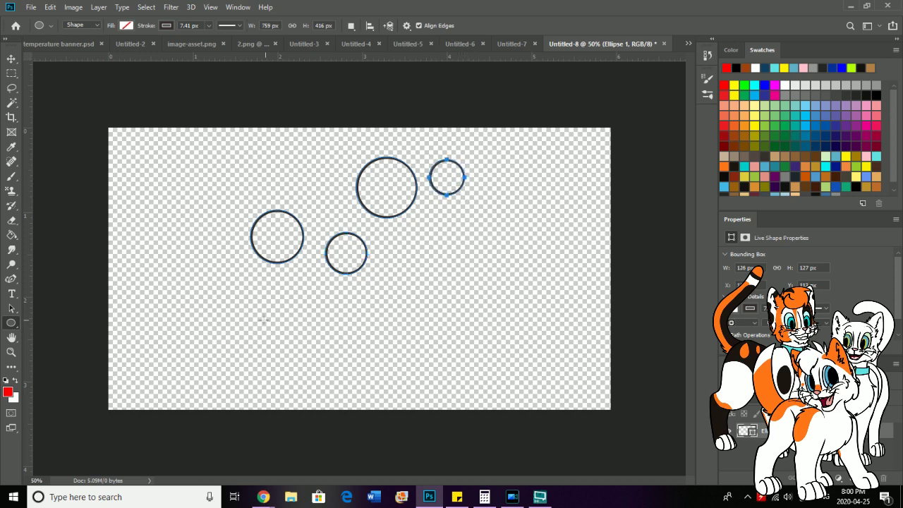
{"action": "left_click_drag", "start_coordinate": [270, 281], "coordinate": [319, 313]}
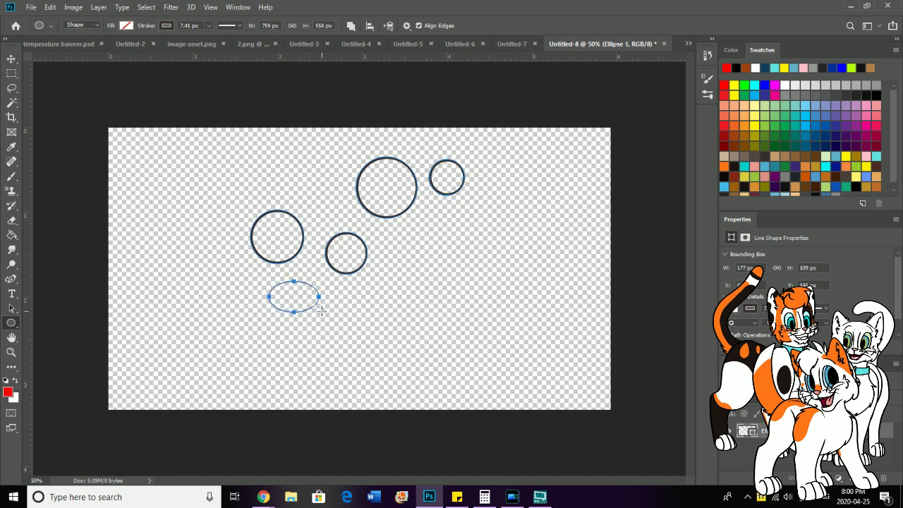
{"action": "key", "text": "ctrl+z"}
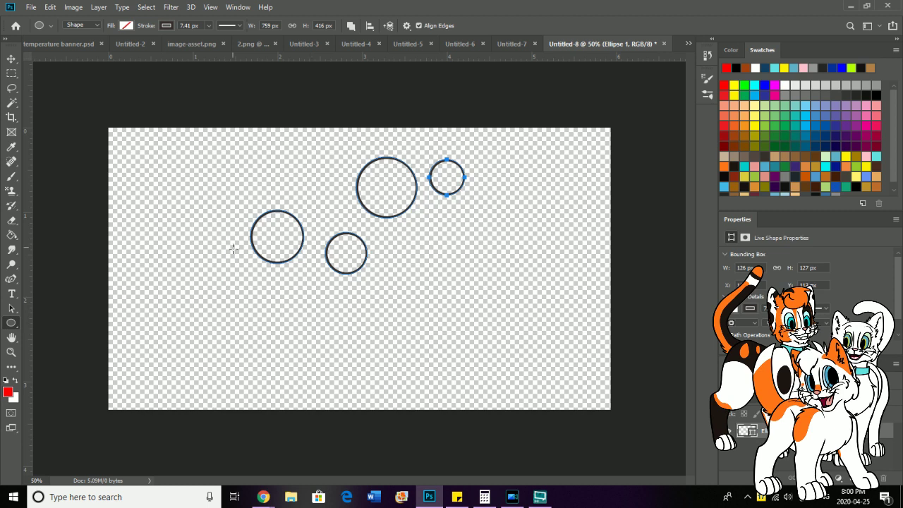
{"action": "key", "text": "shift"}
{"action": "left_click", "coordinate": [307, 259]}
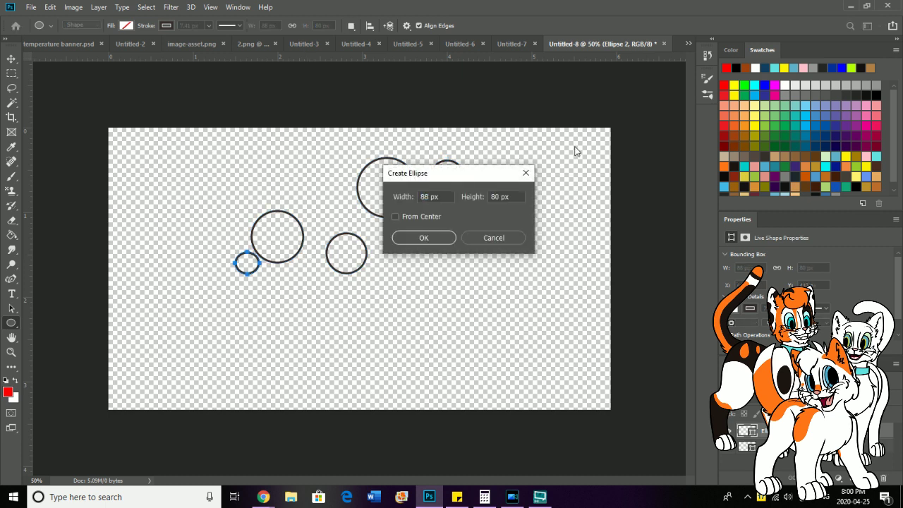
{"action": "left_click", "coordinate": [501, 242]}
{"action": "key", "text": "ctrl+z"}
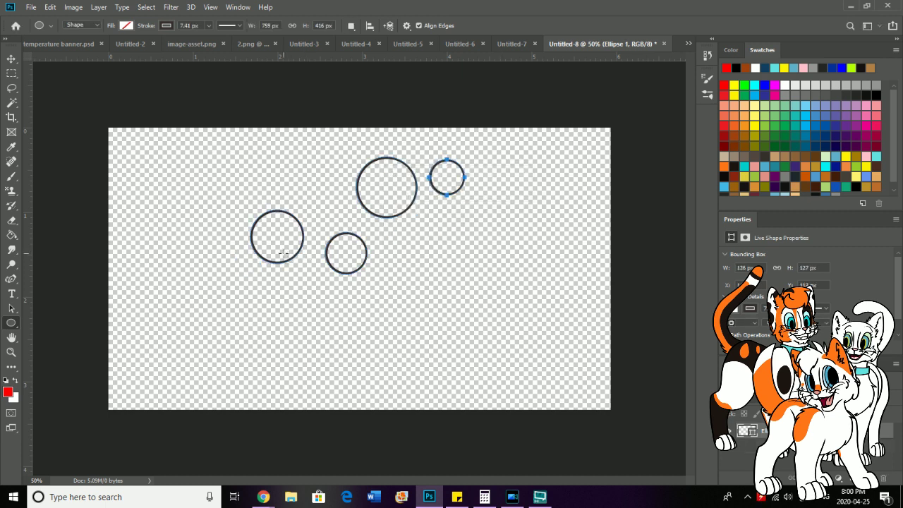
Step: Draw a circle about 122 px wide against the lower left of the 190 px circle, and move all circles down and right
{"action": "left_click_drag", "start_coordinate": [221, 236], "coordinate": [268, 273]}
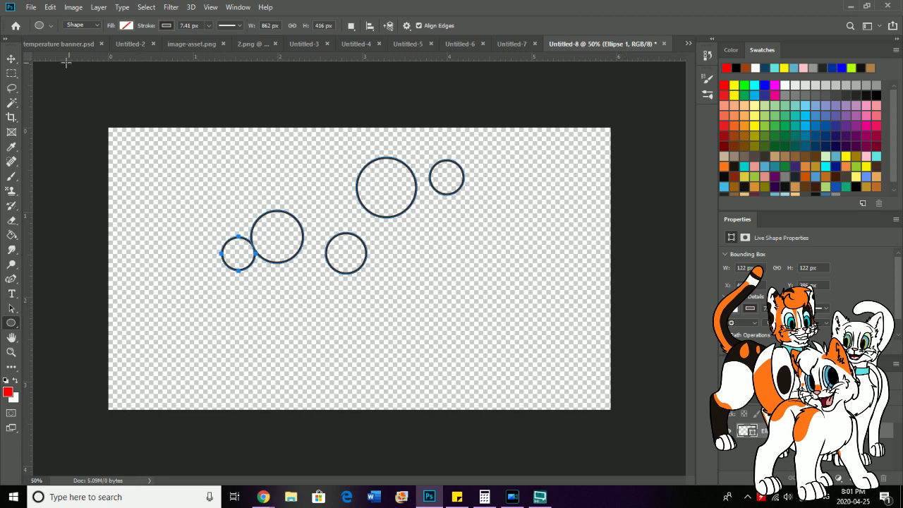
{"action": "left_click", "coordinate": [11, 59]}
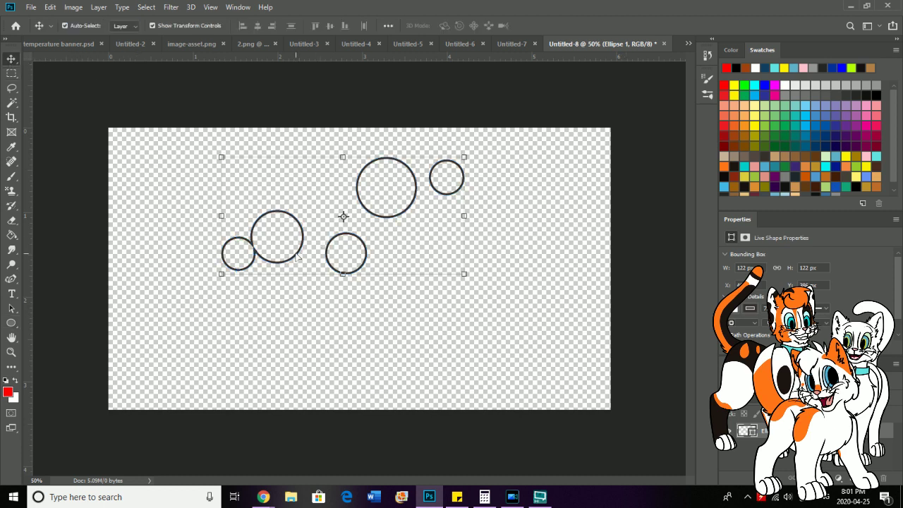
{"action": "left_click_drag", "start_coordinate": [296, 255], "coordinate": [332, 283]}
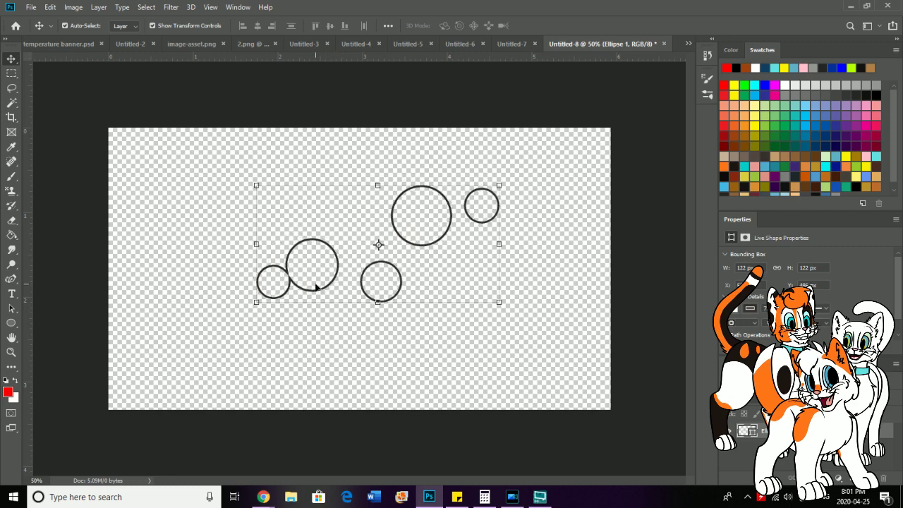
Step: Extend the canvas upward and to the right with the Crop tool, and move the group of circles up
{"action": "left_click", "coordinate": [11, 117]}
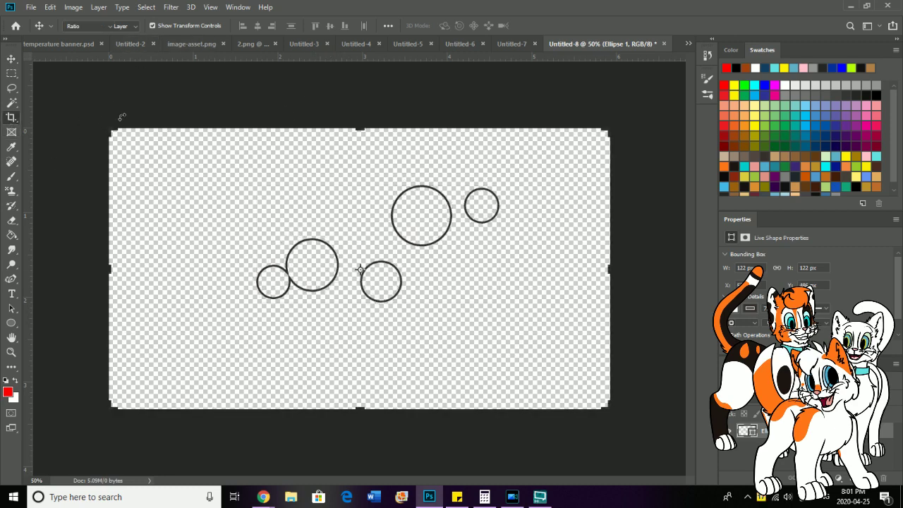
{"action": "left_click_drag", "start_coordinate": [360, 130], "coordinate": [360, 90]}
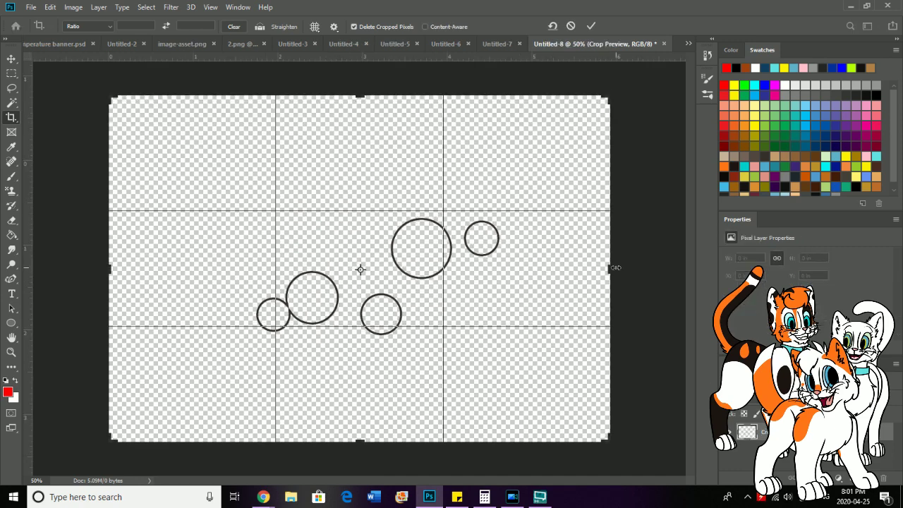
{"action": "left_click_drag", "start_coordinate": [607, 269], "coordinate": [635, 267]}
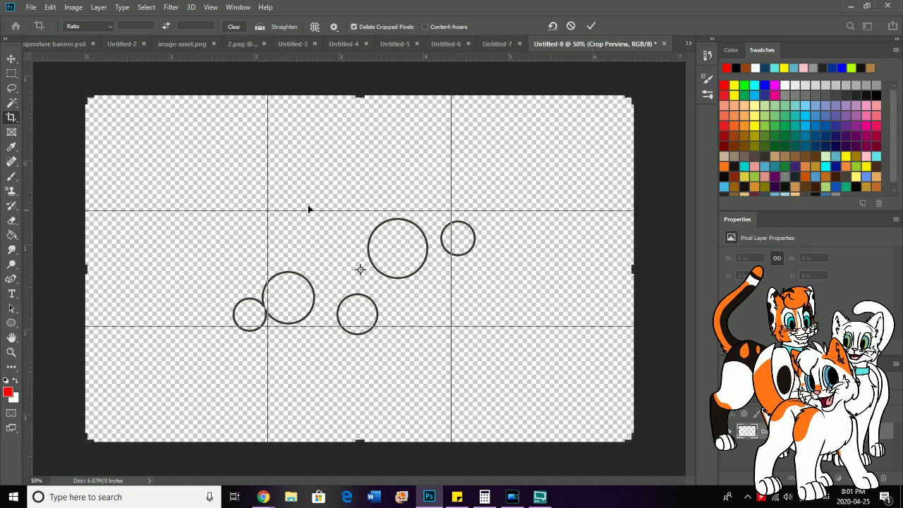
{"action": "left_click", "coordinate": [10, 60]}
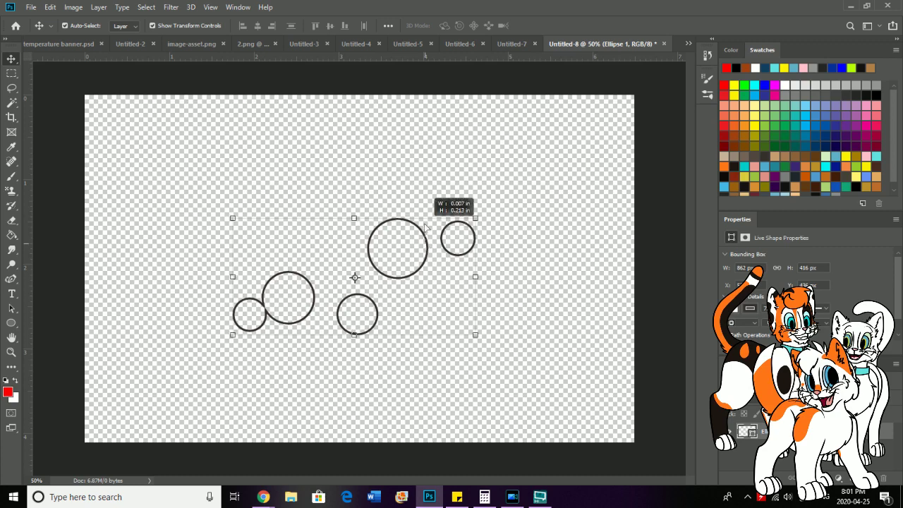
{"action": "left_click_drag", "start_coordinate": [426, 230], "coordinate": [422, 186]}
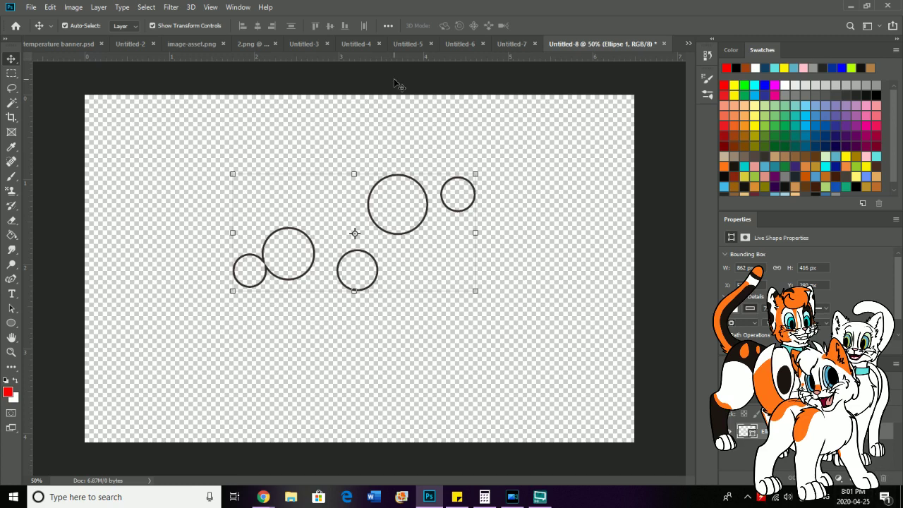
{"action": "left_click", "coordinate": [194, 43]}
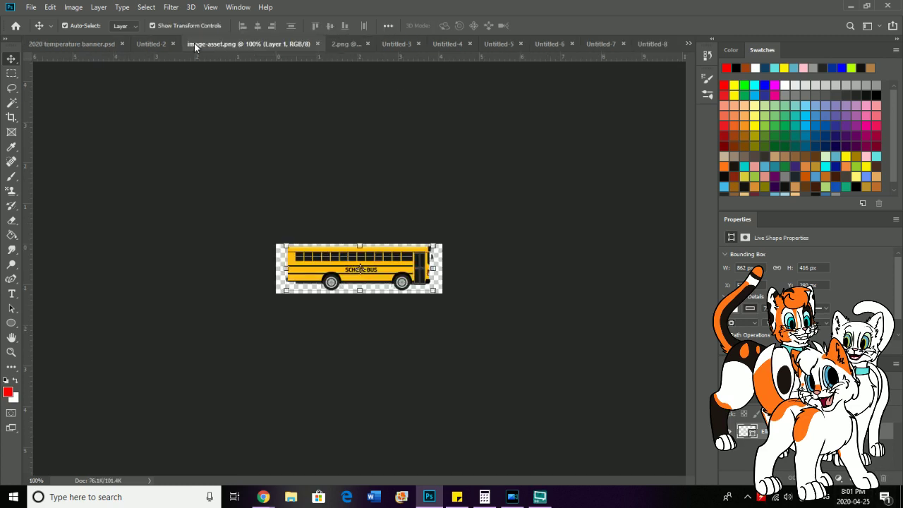
{"action": "left_click", "coordinate": [653, 44]}
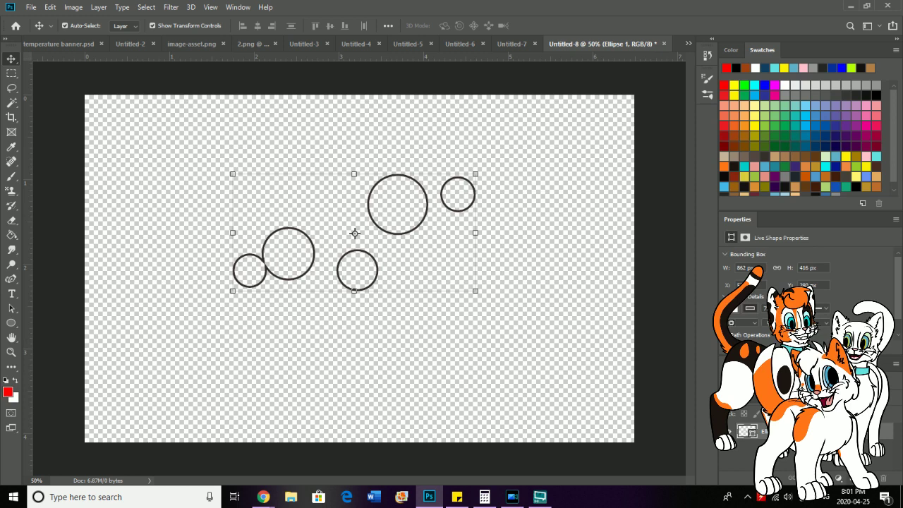
Step: Add a new empty layer above the circles and close the Properties panel
{"action": "key", "text": "ctrl+shift+alt+n"}
{"action": "right_click", "coordinate": [788, 221]}
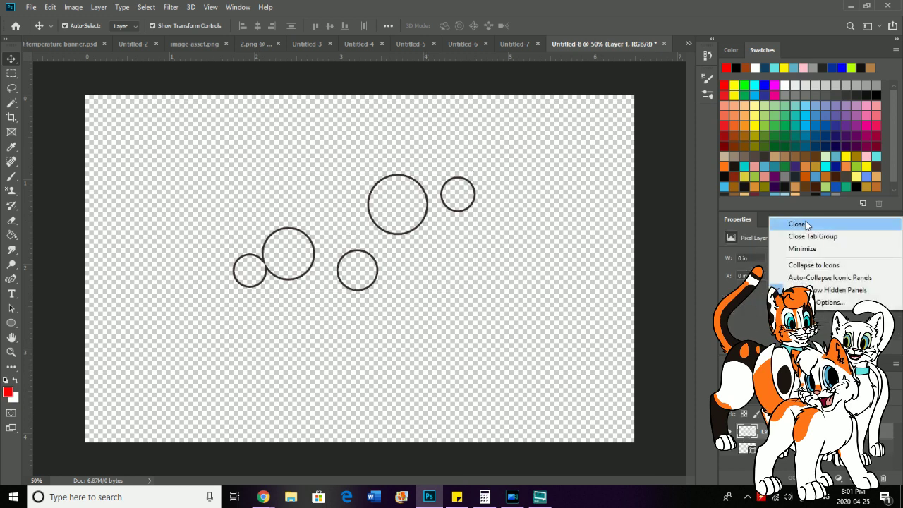
{"action": "left_click", "coordinate": [796, 226]}
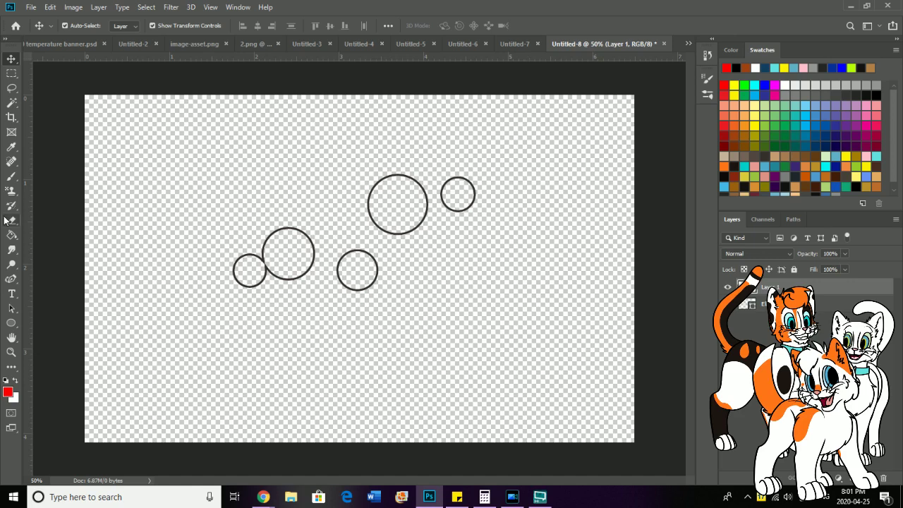
Step: Scale the group of circles on the Ellipse 1 layer to about 133% and shift it slightly left and up
{"action": "left_click", "coordinate": [12, 352]}
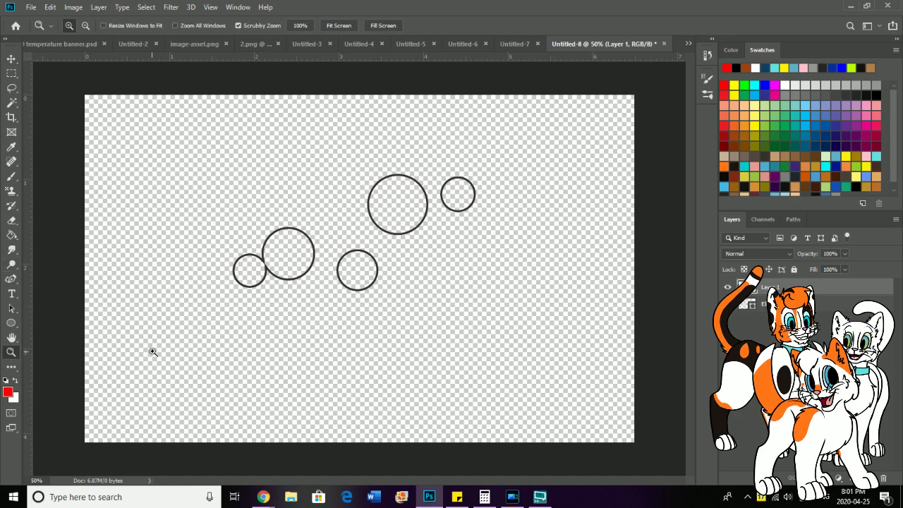
{"action": "left_click", "coordinate": [271, 260]}
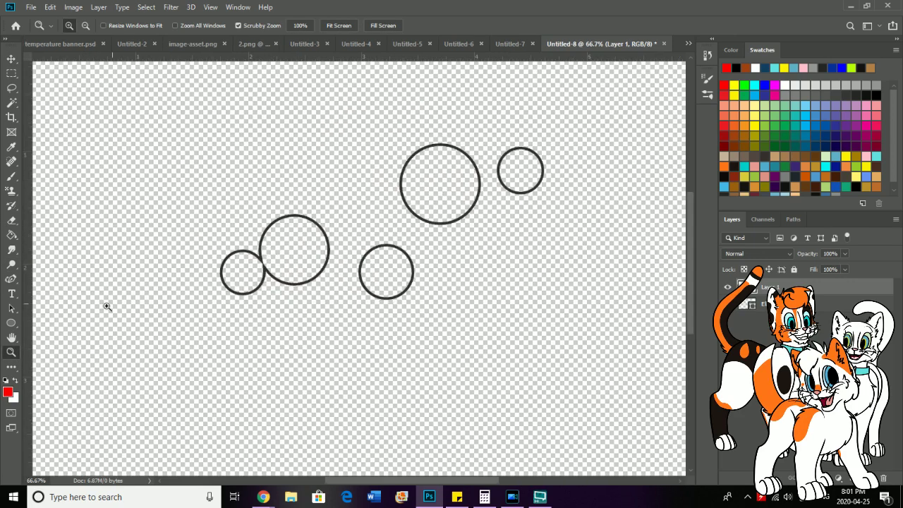
{"action": "right_click", "coordinate": [125, 347]}
{"action": "left_click", "coordinate": [127, 350]}
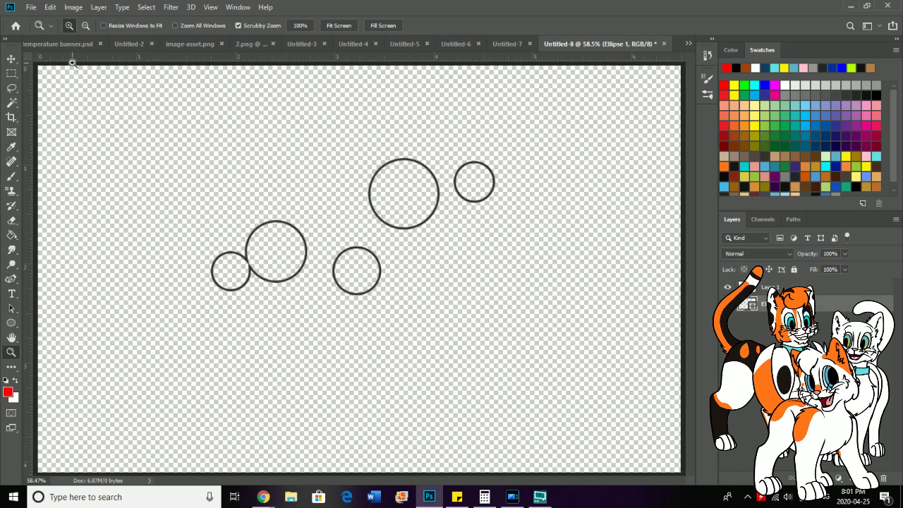
{"action": "left_click", "coordinate": [11, 59]}
{"action": "left_click_drag", "start_coordinate": [497, 157], "coordinate": [590, 107]}
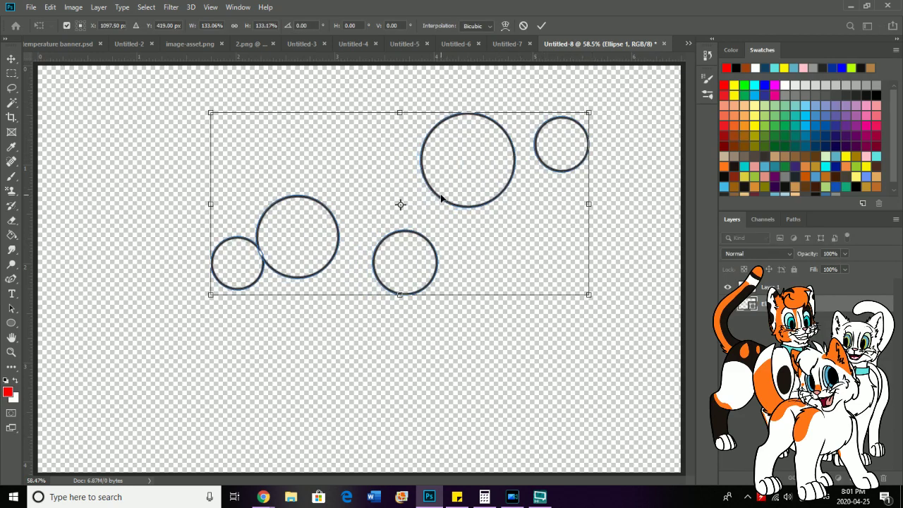
{"action": "left_click_drag", "start_coordinate": [445, 199], "coordinate": [415, 190]}
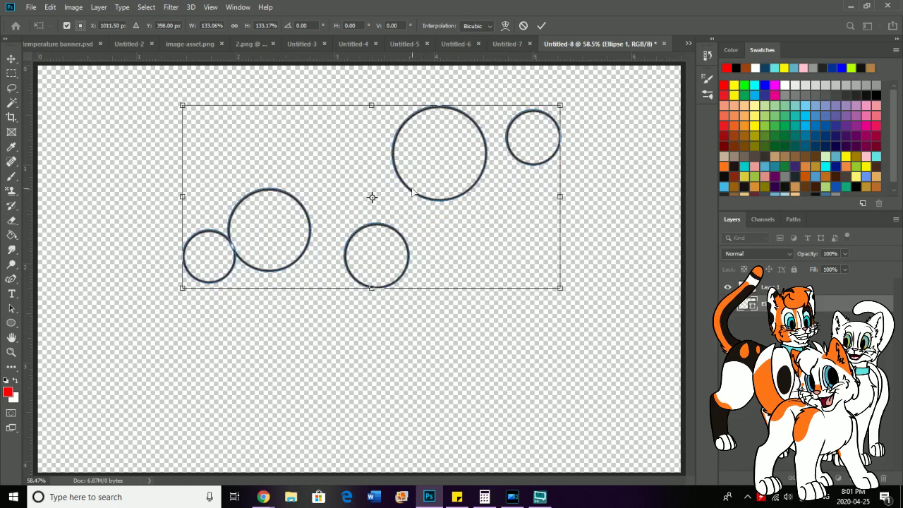
{"action": "key", "text": "Return"}
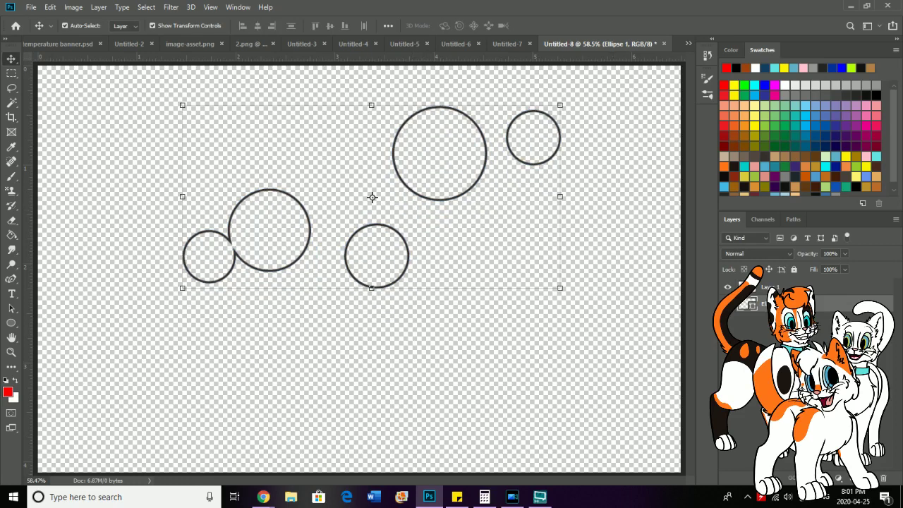
Step: On the empty Layer 1, paint a red curved guideline from bottom to top through the circle that touches the smallest one
{"action": "key", "text": "ctrl+shift+alt+n"}
{"action": "key", "text": "ctrl+z"}
{"action": "left_click", "coordinate": [777, 287]}
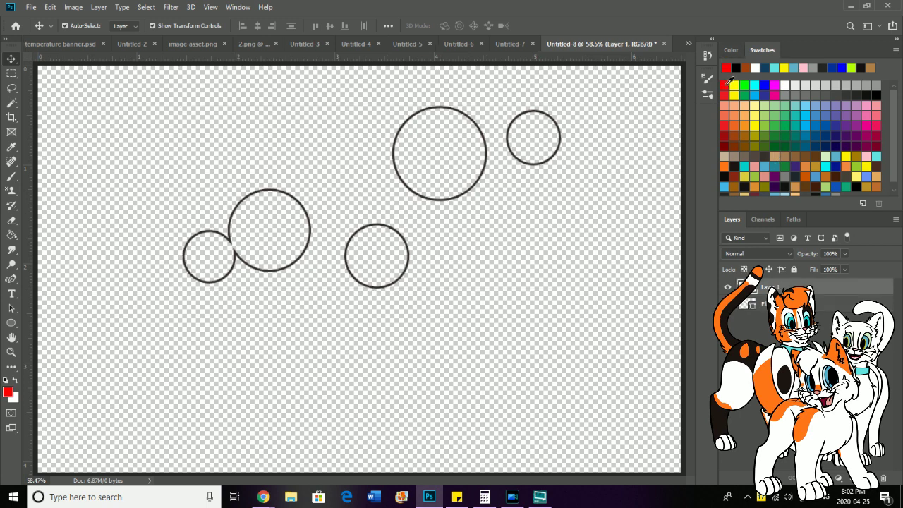
{"action": "left_click", "coordinate": [11, 351]}
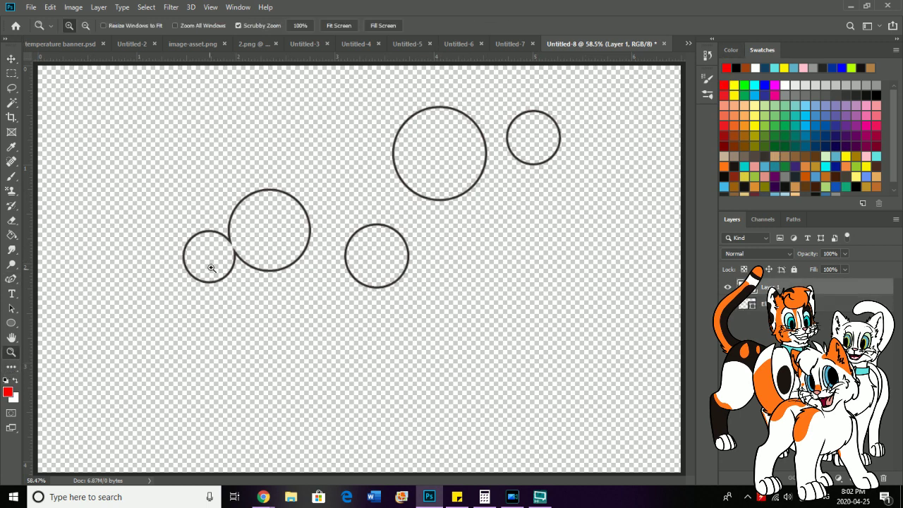
{"action": "left_click", "coordinate": [239, 228]}
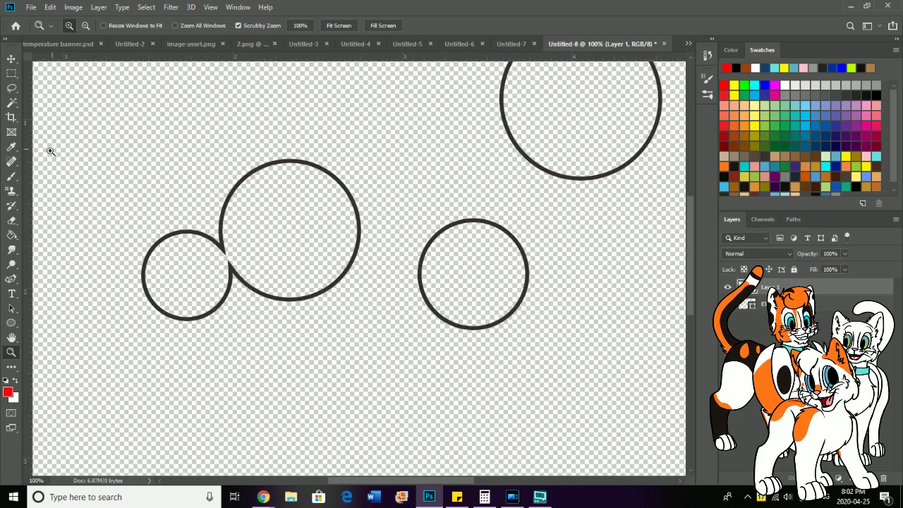
{"action": "left_click", "coordinate": [11, 177]}
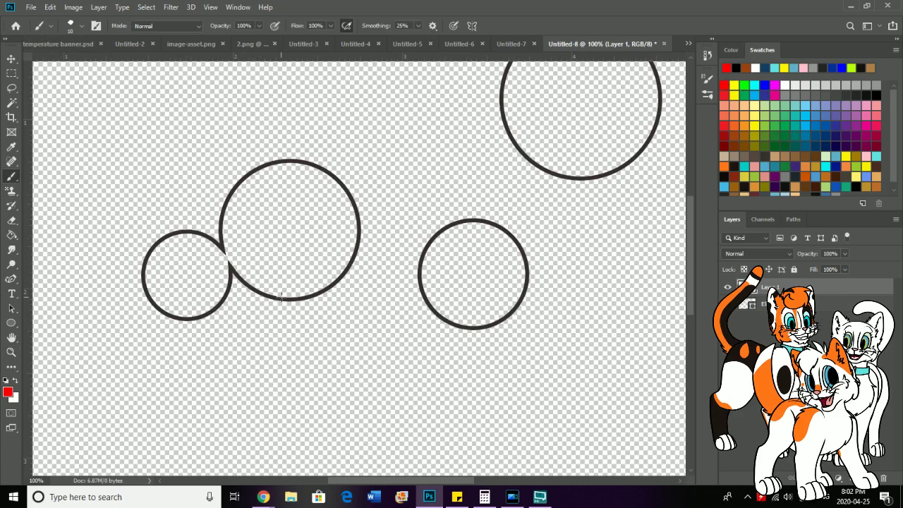
{"action": "left_click_drag", "start_coordinate": [279, 299], "coordinate": [312, 112]}
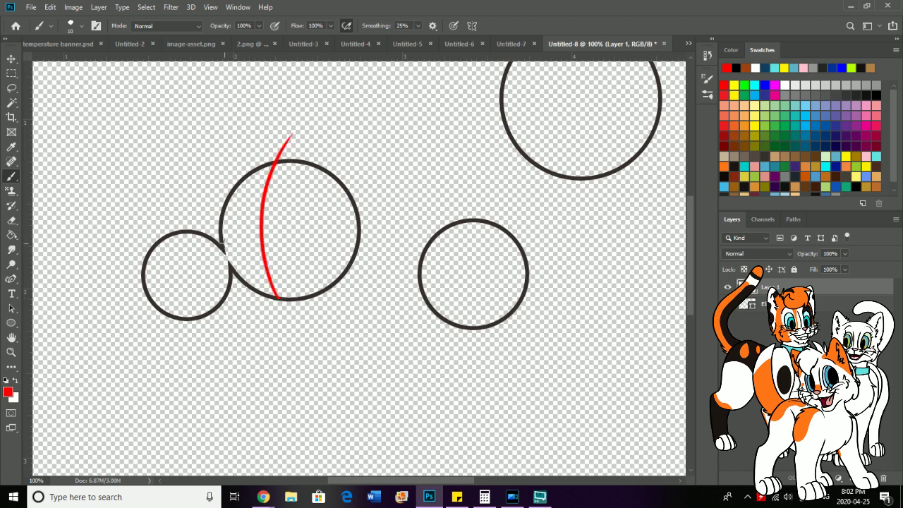
Step: Paint a horizontal red guideline across the circle touching the smallest one, and crossed vertical and horizontal red guidelines on the largest circle
{"action": "left_click_drag", "start_coordinate": [223, 242], "coordinate": [379, 223]}
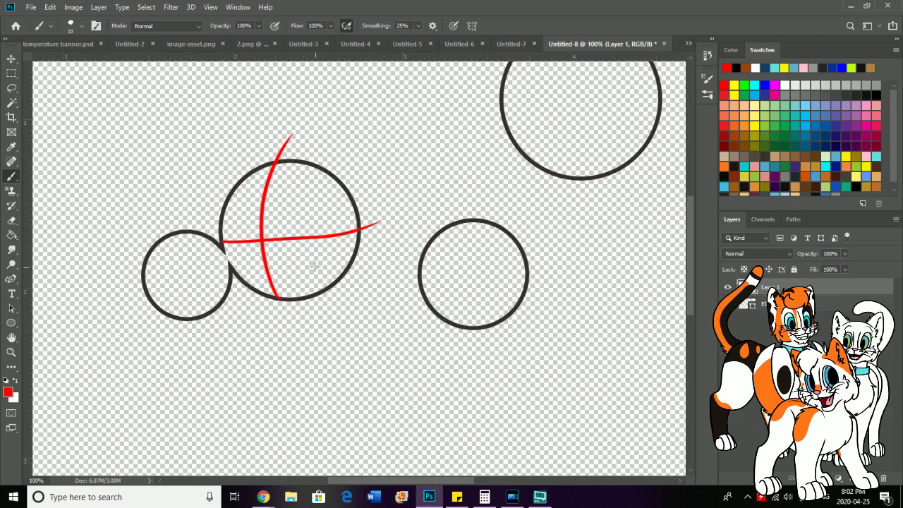
{"action": "key", "text": "h"}
{"action": "left_click_drag", "start_coordinate": [322, 266], "coordinate": [136, 368]}
{"action": "left_click_drag", "start_coordinate": [266, 263], "coordinate": [207, 226]}
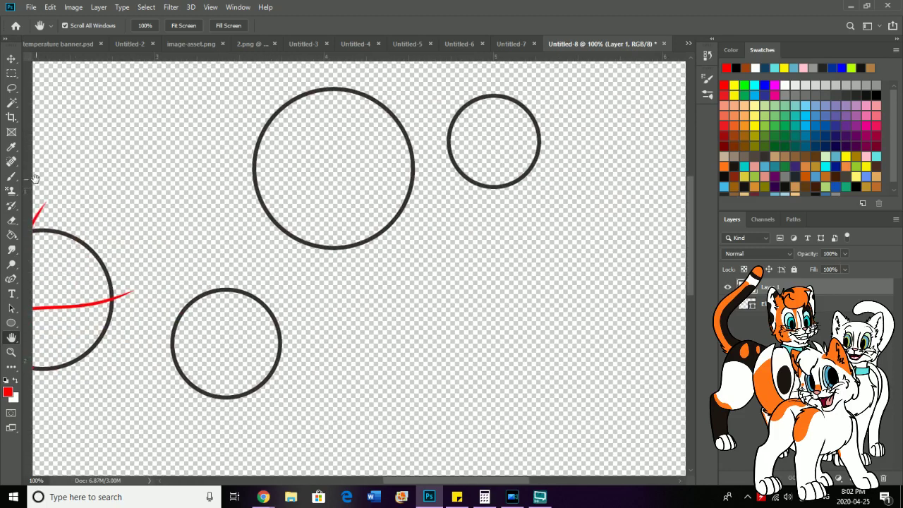
{"action": "left_click", "coordinate": [11, 177]}
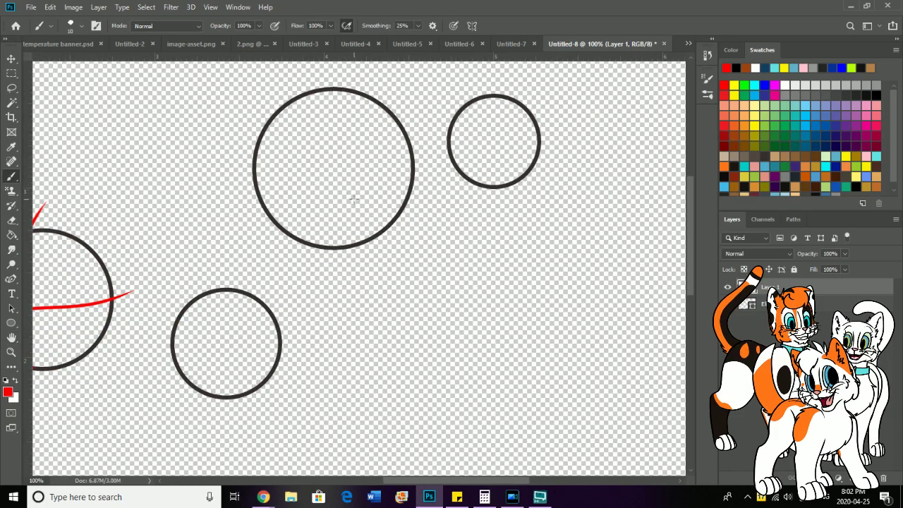
{"action": "mouse_move", "coordinate": [331, 247]}
{"action": "left_mouse_down"}
{"action": "mouse_move", "coordinate": [315, 187]}
{"action": "mouse_move", "coordinate": [327, 68]}
{"action": "left_mouse_up"}
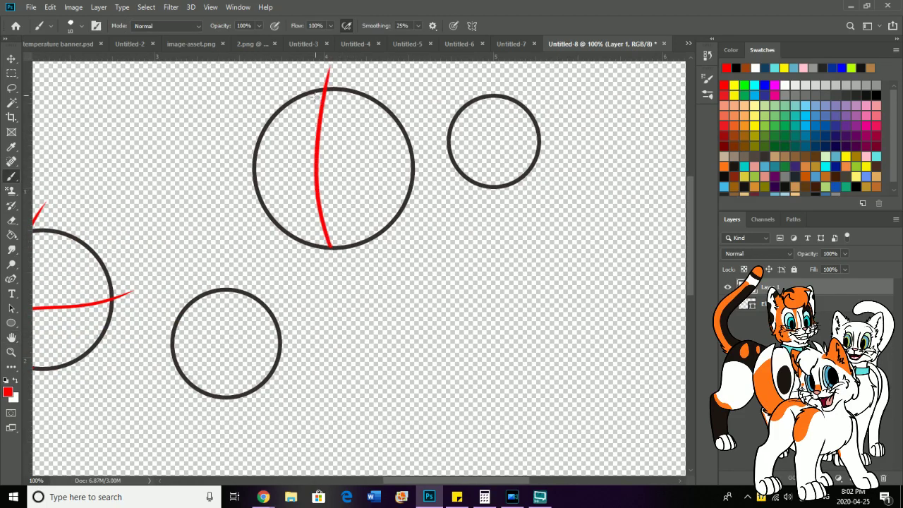
{"action": "mouse_move", "coordinate": [254, 174]}
{"action": "left_mouse_down"}
{"action": "mouse_move", "coordinate": [399, 170]}
{"action": "mouse_move", "coordinate": [448, 150]}
{"action": "left_mouse_up"}
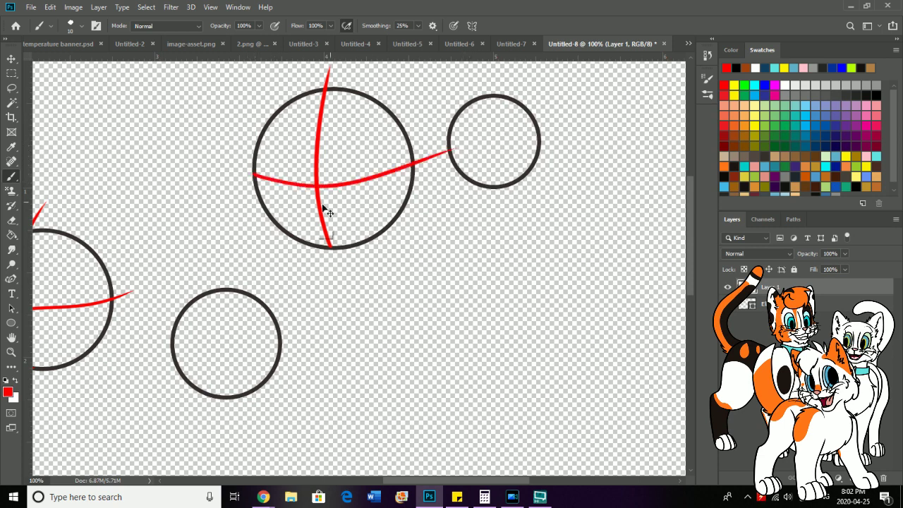
{"action": "key", "text": "ctrl+z"}
{"action": "left_click_drag", "start_coordinate": [253, 178], "coordinate": [422, 175]}
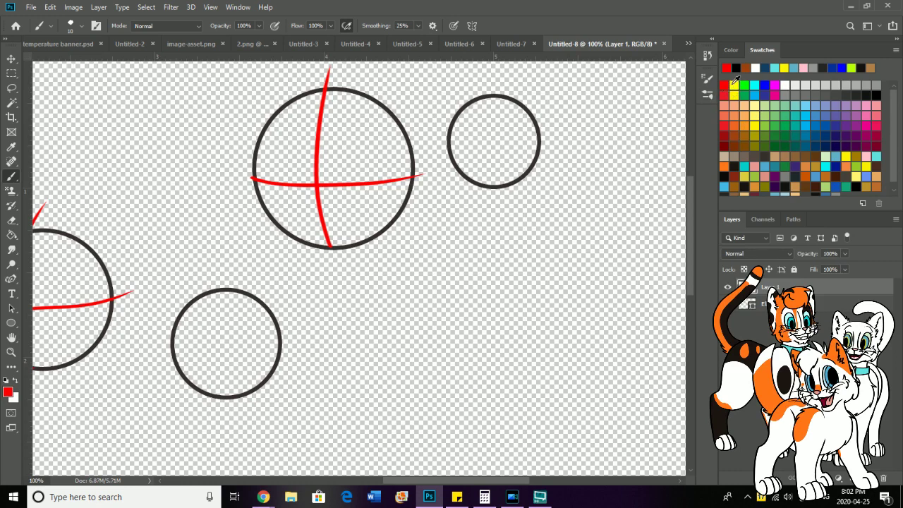
Step: Paint a curved vertical and a slanted horizontal red guideline through the small circle touching the medium circle
{"action": "left_click_drag", "start_coordinate": [145, 285], "coordinate": [99, 189]}
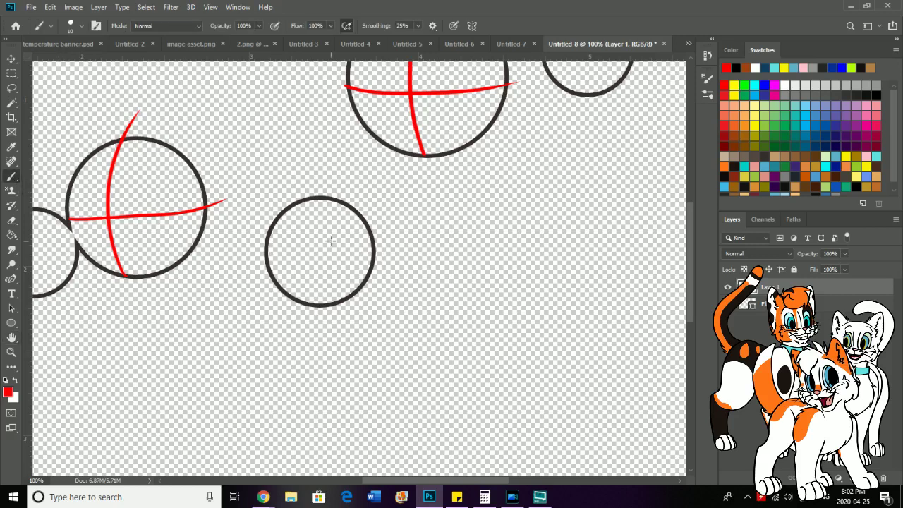
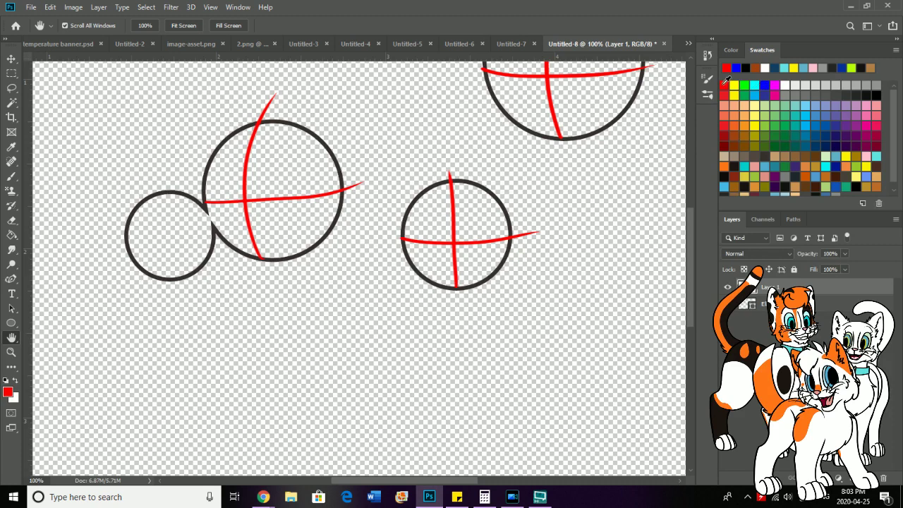
{"action": "key", "text": "b"}
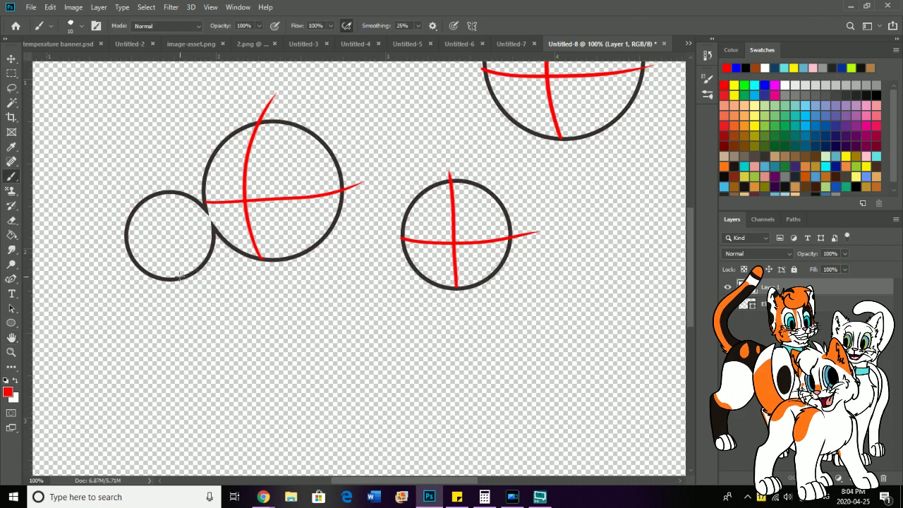
{"action": "mouse_move", "coordinate": [175, 275]}
{"action": "left_mouse_down"}
{"action": "mouse_move", "coordinate": [167, 254]}
{"action": "mouse_move", "coordinate": [166, 177]}
{"action": "left_mouse_up"}
{"action": "left_click_drag", "start_coordinate": [131, 252], "coordinate": [216, 217]}
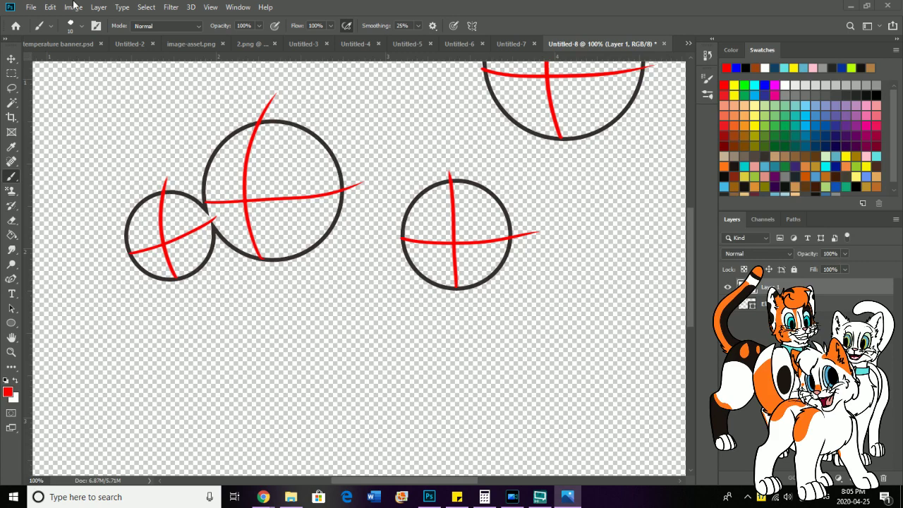
Step: Paste the copied reference picture of the three dogs onto a new layer above the guidelines, and hide that layer
{"action": "left_click", "coordinate": [11, 352]}
{"action": "left_click_drag", "start_coordinate": [134, 329], "coordinate": [127, 332]}
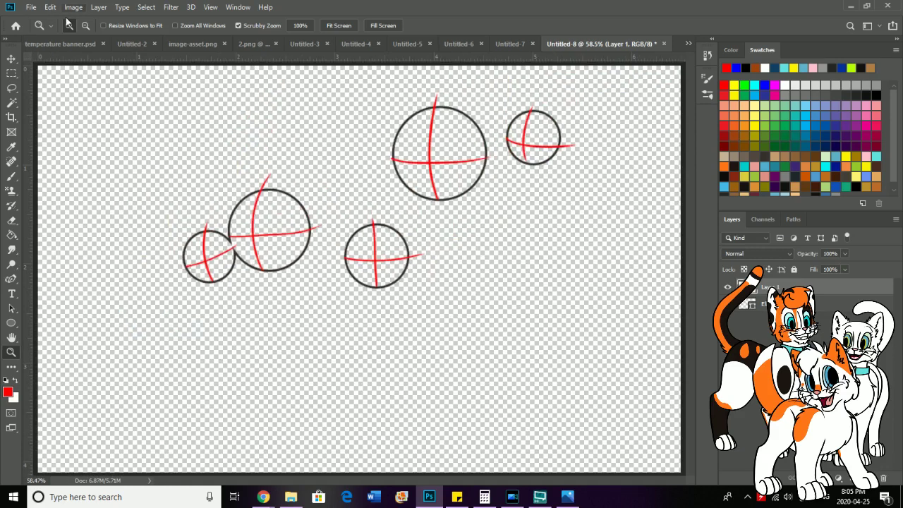
{"action": "left_click", "coordinate": [50, 7]}
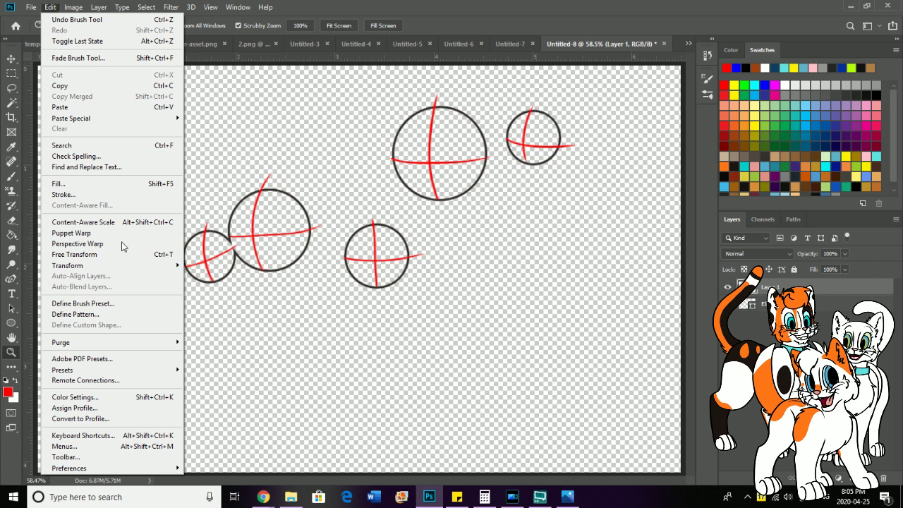
{"action": "left_click", "coordinate": [108, 111]}
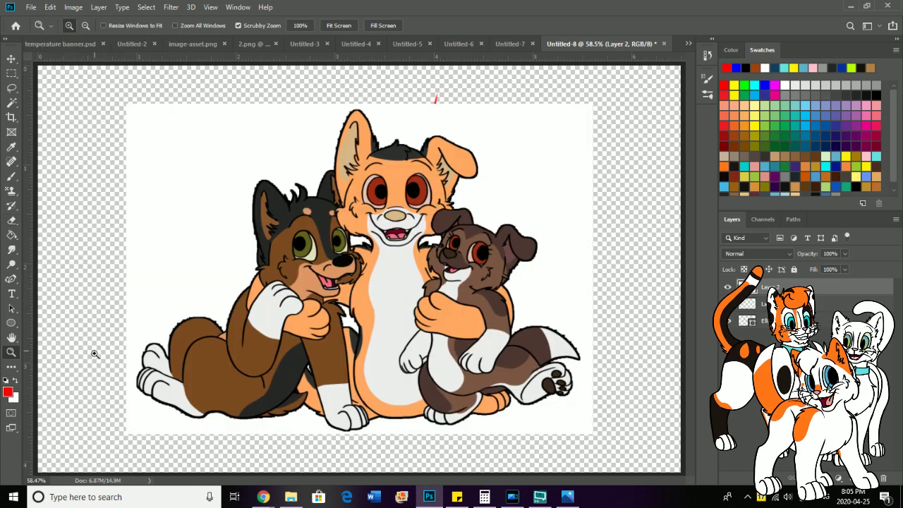
{"action": "left_click", "coordinate": [465, 230]}
{"action": "left_click", "coordinate": [406, 189]}
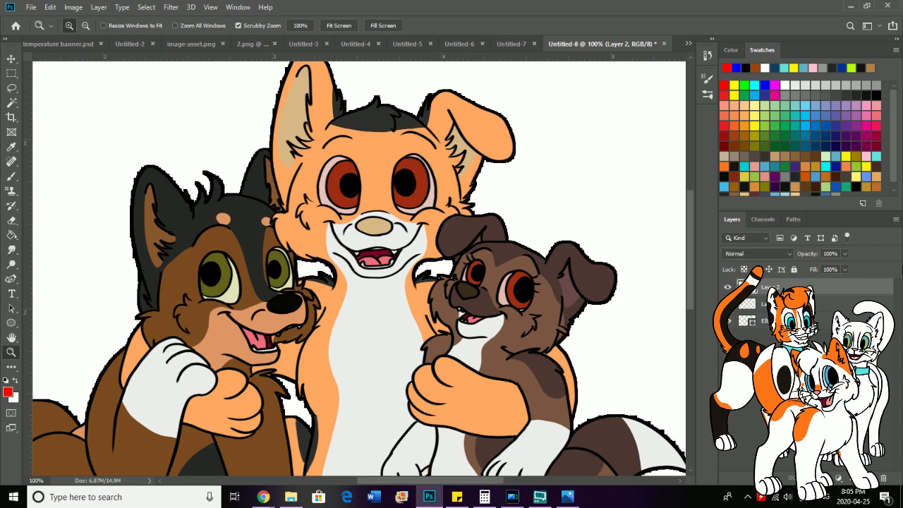
{"action": "left_click", "coordinate": [726, 288]}
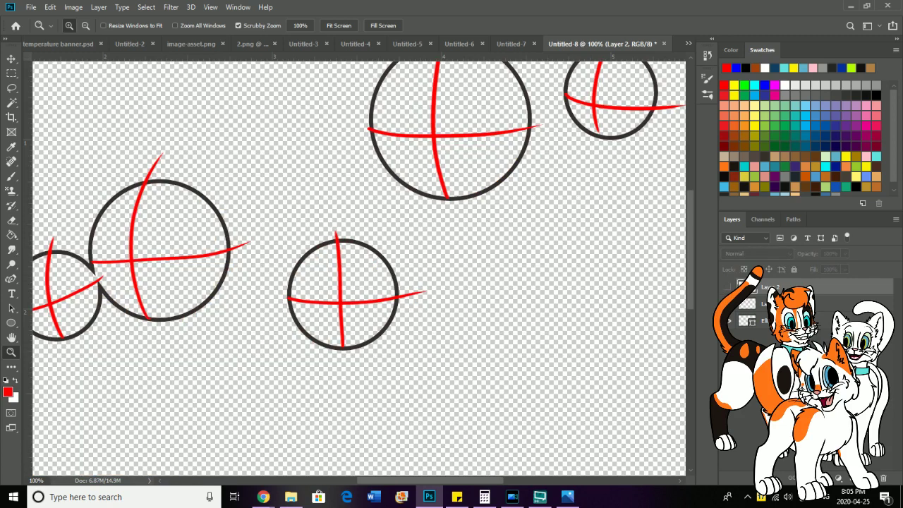
Step: On Layer 1, paint two blue eyes with filled pupils and curved brows on either side of the medium circle's vertical guideline
{"action": "left_click", "coordinate": [777, 303]}
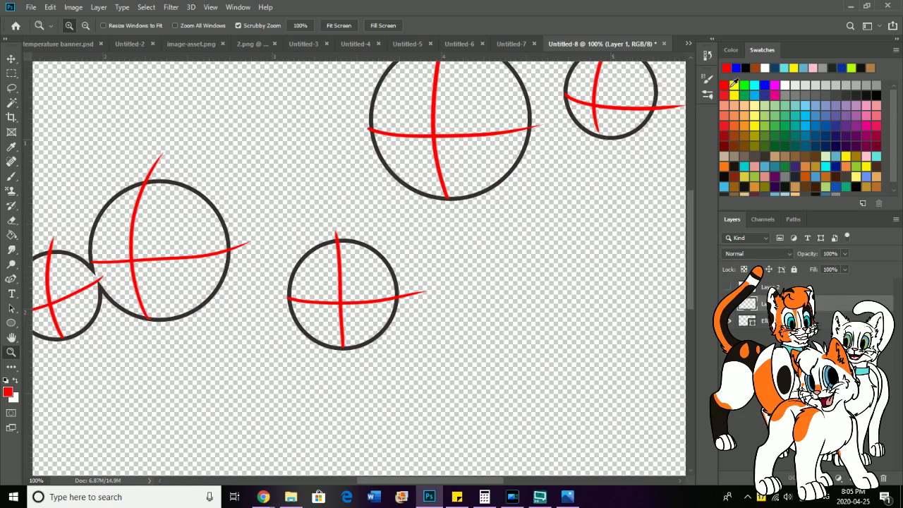
{"action": "left_click", "coordinate": [764, 85]}
{"action": "left_click", "coordinate": [117, 262]}
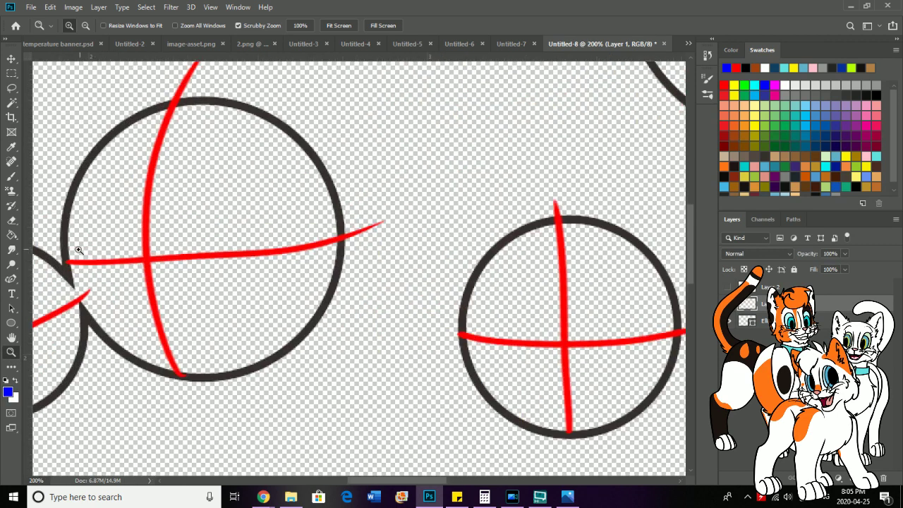
{"action": "key", "text": "h"}
{"action": "left_click_drag", "start_coordinate": [79, 250], "coordinate": [57, 264]}
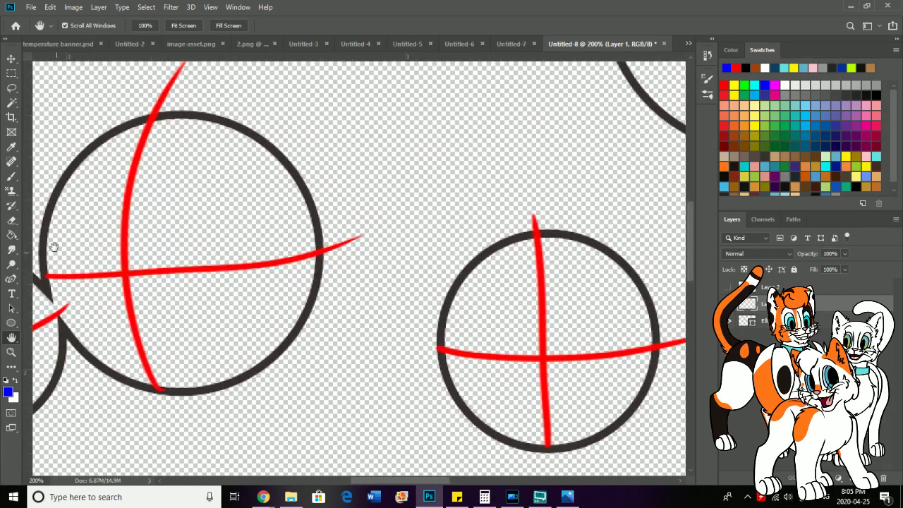
{"action": "left_click", "coordinate": [12, 177]}
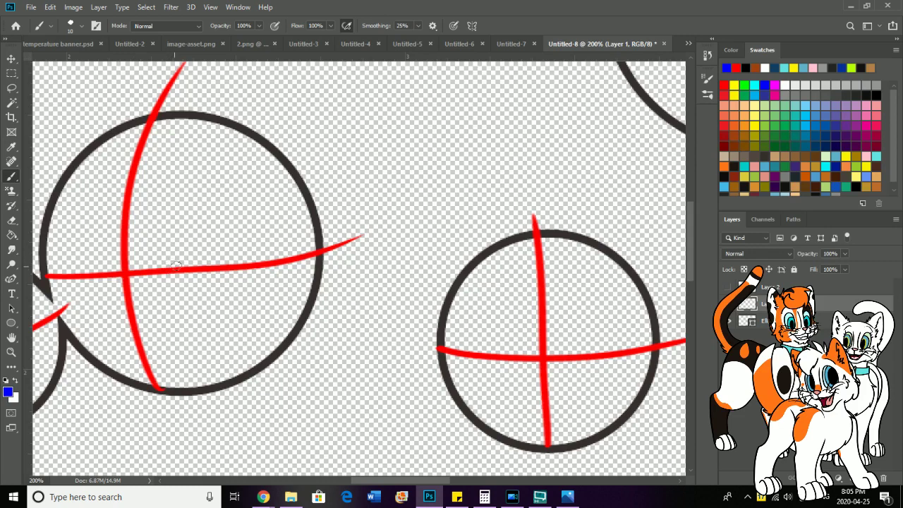
{"action": "mouse_move", "coordinate": [163, 267]}
{"action": "left_mouse_down"}
{"action": "mouse_move", "coordinate": [218, 223]}
{"action": "mouse_move", "coordinate": [225, 267]}
{"action": "left_mouse_up"}
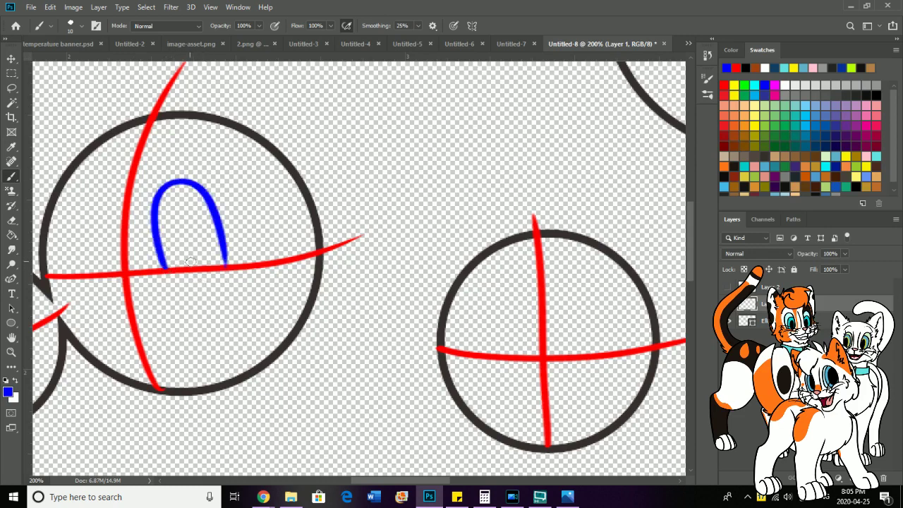
{"action": "key", "text": "ctrl+z"}
{"action": "mouse_move", "coordinate": [163, 267]}
{"action": "left_mouse_down"}
{"action": "mouse_move", "coordinate": [212, 201]}
{"action": "mouse_move", "coordinate": [225, 254]}
{"action": "left_mouse_up"}
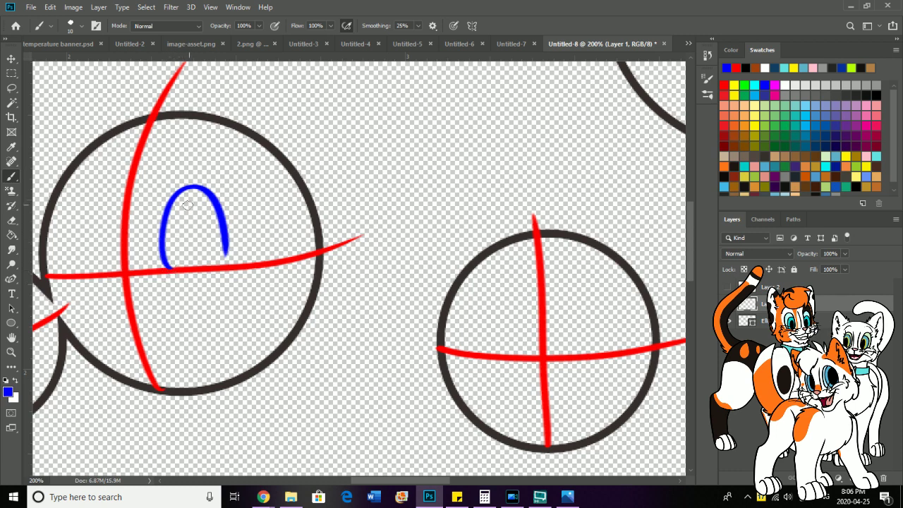
{"action": "mouse_move", "coordinate": [191, 280]}
{"action": "left_mouse_down"}
{"action": "mouse_move", "coordinate": [245, 252]}
{"action": "mouse_move", "coordinate": [196, 227]}
{"action": "mouse_move", "coordinate": [205, 233]}
{"action": "left_mouse_up"}
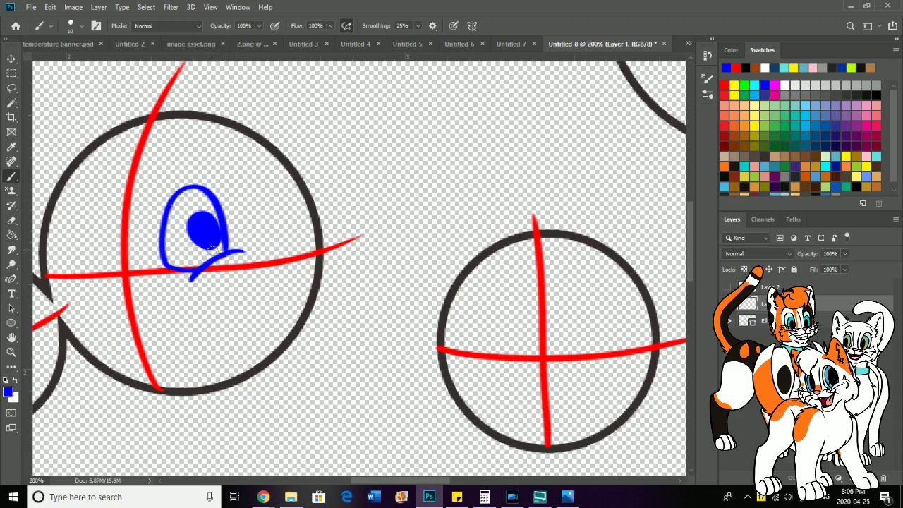
{"action": "mouse_move", "coordinate": [206, 259]}
{"action": "left_mouse_down"}
{"action": "mouse_move", "coordinate": [185, 191]}
{"action": "mouse_move", "coordinate": [216, 203]}
{"action": "mouse_move", "coordinate": [173, 162]}
{"action": "left_mouse_up"}
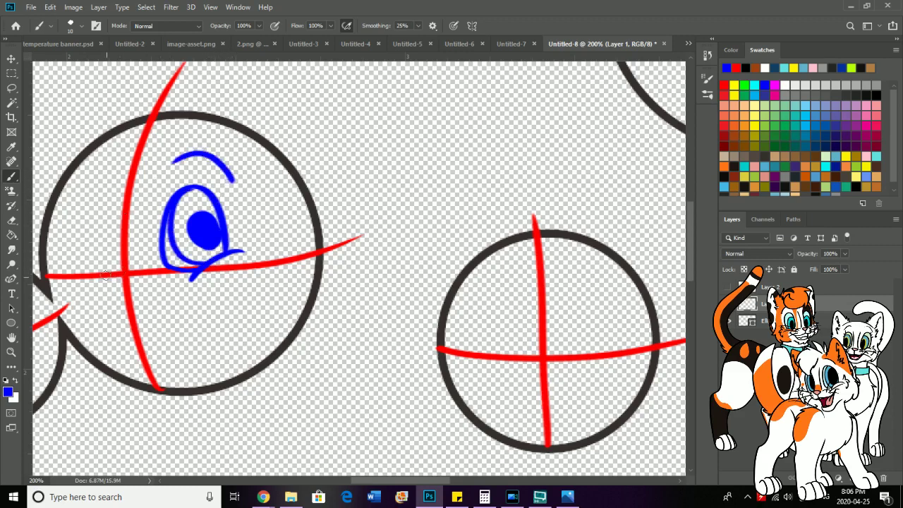
{"action": "mouse_move", "coordinate": [109, 272]}
{"action": "left_mouse_down"}
{"action": "mouse_move", "coordinate": [90, 197]}
{"action": "mouse_move", "coordinate": [68, 266]}
{"action": "mouse_move", "coordinate": [93, 286]}
{"action": "mouse_move", "coordinate": [108, 276]}
{"action": "mouse_move", "coordinate": [67, 274]}
{"action": "mouse_move", "coordinate": [104, 253]}
{"action": "mouse_move", "coordinate": [95, 225]}
{"action": "mouse_move", "coordinate": [99, 269]}
{"action": "mouse_move", "coordinate": [68, 228]}
{"action": "mouse_move", "coordinate": [107, 220]}
{"action": "mouse_move", "coordinate": [60, 189]}
{"action": "mouse_move", "coordinate": [112, 163]}
{"action": "left_mouse_up"}
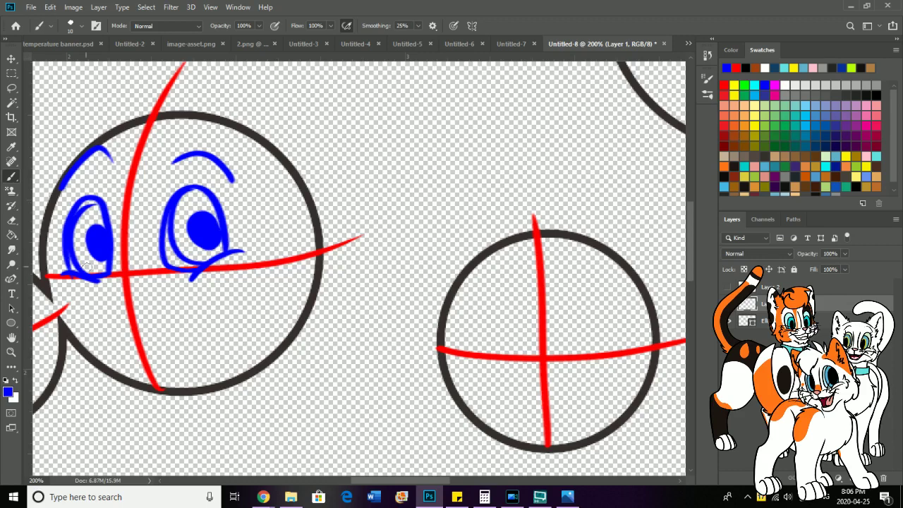
Step: Paint a thick blue oval nose just below the left eye, beside the junction with the small circle
{"action": "key", "text": "space"}
{"action": "left_click_drag", "start_coordinate": [31, 205], "coordinate": [101, 159]}
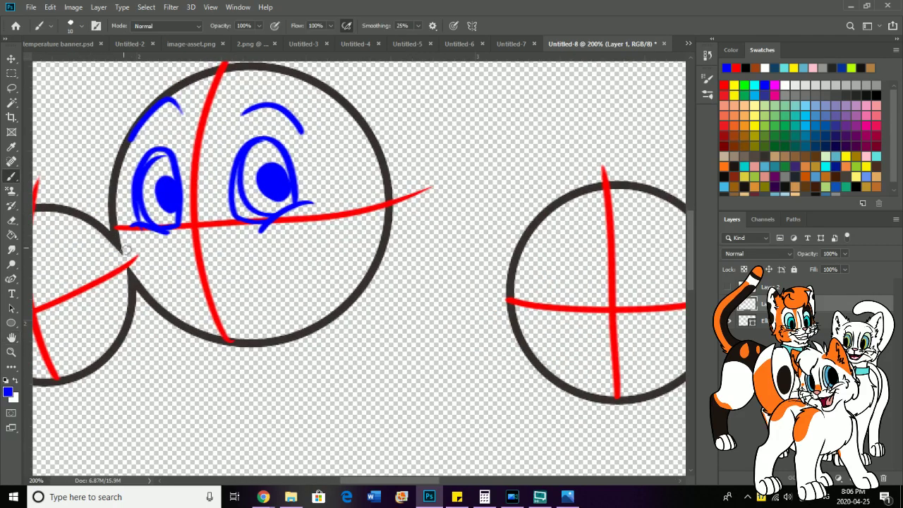
{"action": "mouse_move", "coordinate": [173, 243]}
{"action": "left_mouse_down"}
{"action": "mouse_move", "coordinate": [177, 271]}
{"action": "mouse_move", "coordinate": [164, 269]}
{"action": "left_mouse_up"}
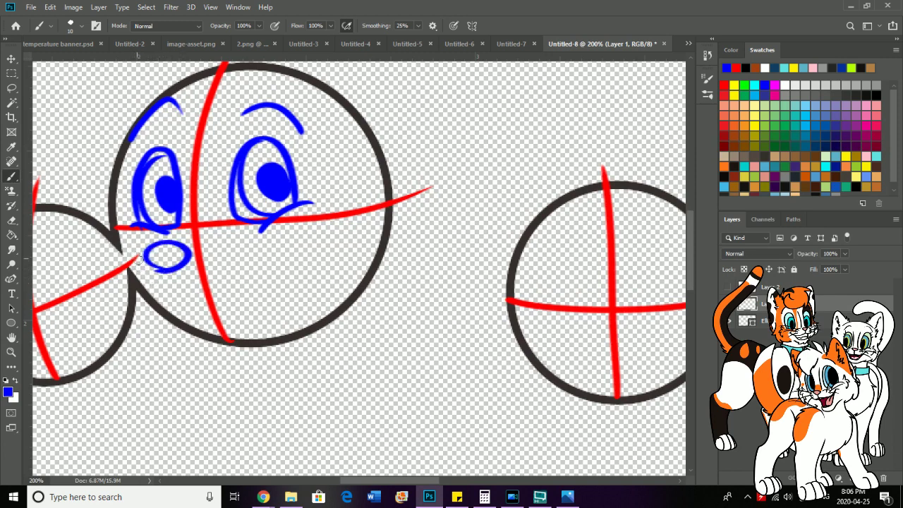
{"action": "mouse_move", "coordinate": [171, 266]}
{"action": "left_mouse_down"}
{"action": "mouse_move", "coordinate": [145, 260]}
{"action": "mouse_move", "coordinate": [166, 273]}
{"action": "mouse_move", "coordinate": [185, 252]}
{"action": "mouse_move", "coordinate": [158, 240]}
{"action": "mouse_move", "coordinate": [145, 252]}
{"action": "mouse_move", "coordinate": [161, 269]}
{"action": "left_mouse_up"}
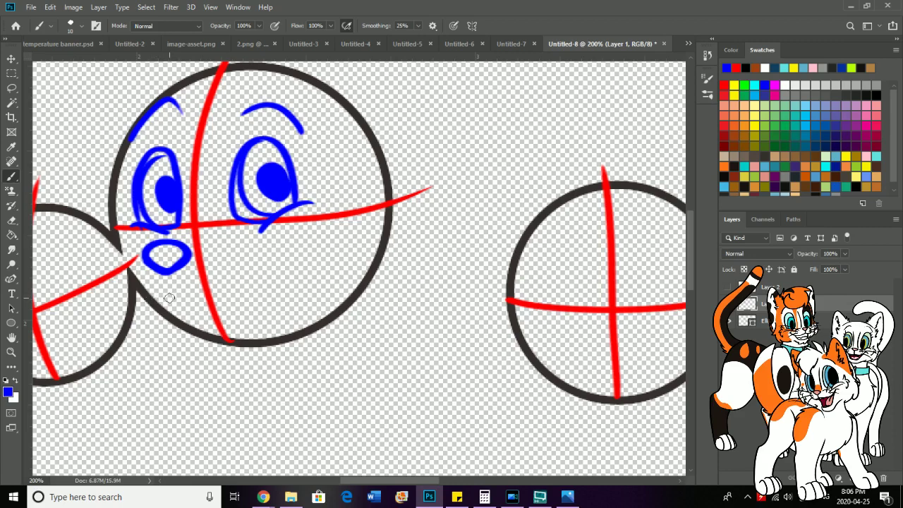
Step: Paint a blue muzzle outline curving into a wide smile below the nose, and add short lashes to both eyes
{"action": "mouse_move", "coordinate": [148, 288]}
{"action": "left_mouse_down"}
{"action": "mouse_move", "coordinate": [182, 294]}
{"action": "mouse_move", "coordinate": [259, 264]}
{"action": "mouse_move", "coordinate": [278, 229]}
{"action": "mouse_move", "coordinate": [144, 248]}
{"action": "mouse_move", "coordinate": [184, 228]}
{"action": "left_mouse_up"}
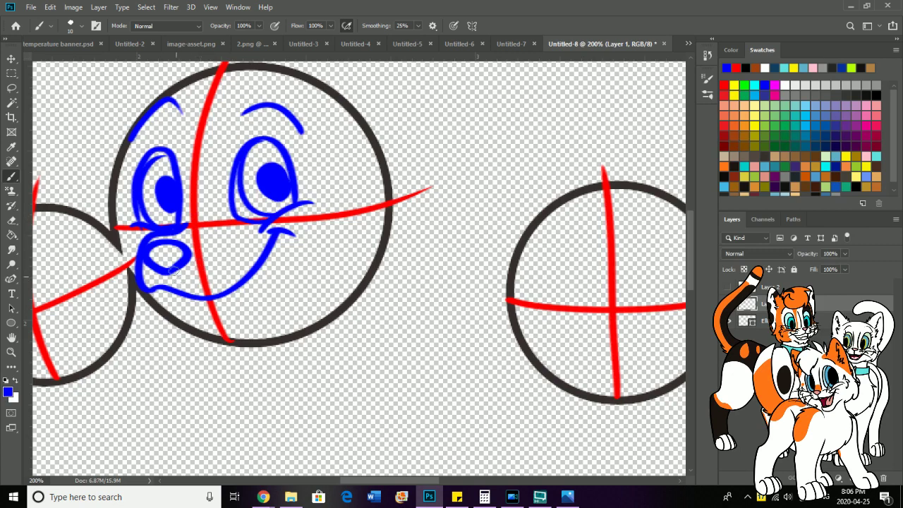
{"action": "mouse_move", "coordinate": [289, 151]}
{"action": "left_mouse_down"}
{"action": "mouse_move", "coordinate": [302, 145]}
{"action": "mouse_move", "coordinate": [307, 158]}
{"action": "left_mouse_up"}
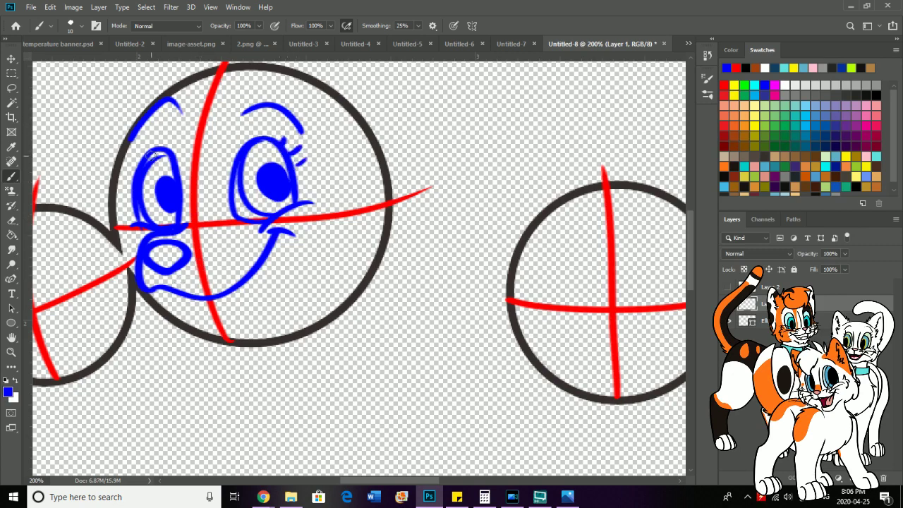
{"action": "mouse_move", "coordinate": [146, 158]}
{"action": "left_mouse_down"}
{"action": "mouse_move", "coordinate": [132, 146]}
{"action": "mouse_move", "coordinate": [125, 152]}
{"action": "left_mouse_up"}
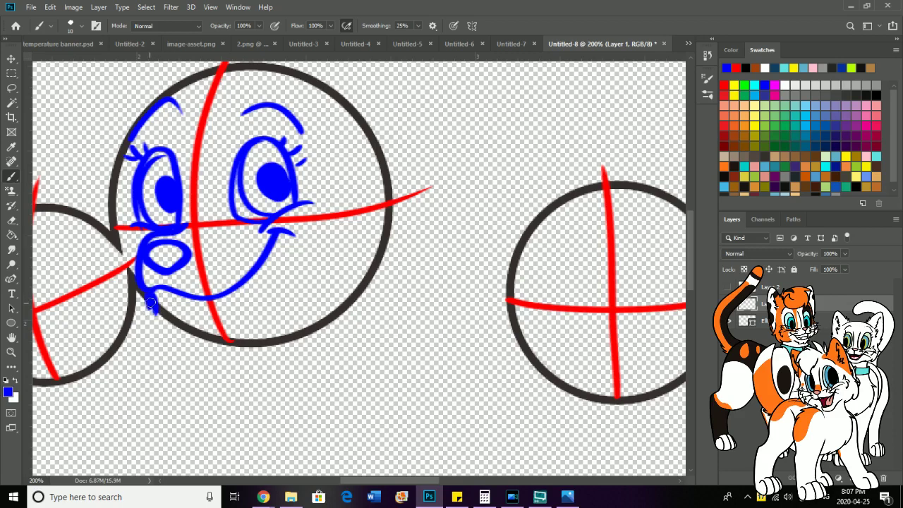
Step: Paint the blue open mouth beneath the smile line, with its inner line and a curved chin below
{"action": "mouse_move", "coordinate": [153, 305]}
{"action": "left_mouse_down"}
{"action": "mouse_move", "coordinate": [197, 316]}
{"action": "mouse_move", "coordinate": [227, 309]}
{"action": "mouse_move", "coordinate": [278, 235]}
{"action": "left_mouse_up"}
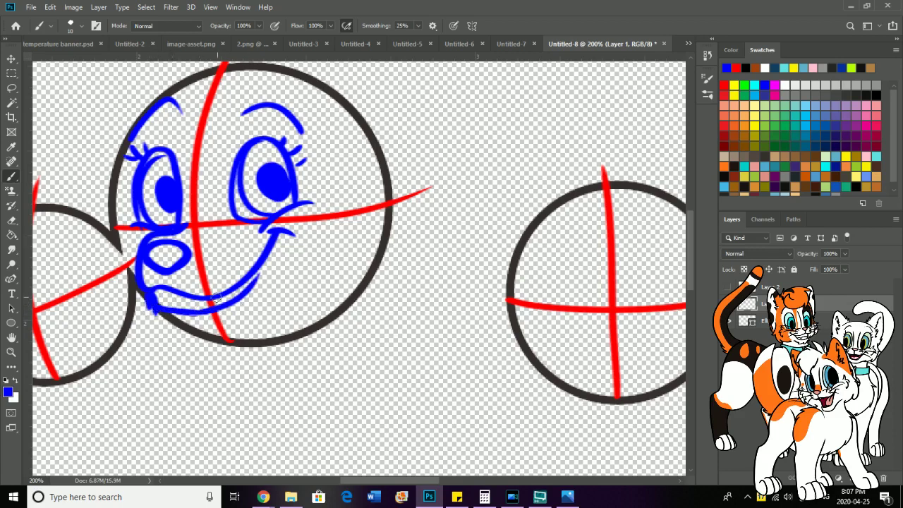
{"action": "left_click_drag", "start_coordinate": [218, 300], "coordinate": [280, 244]}
{"action": "mouse_move", "coordinate": [157, 295]}
{"action": "left_mouse_down"}
{"action": "mouse_move", "coordinate": [204, 306]}
{"action": "mouse_move", "coordinate": [212, 287]}
{"action": "left_mouse_up"}
{"action": "mouse_move", "coordinate": [149, 311]}
{"action": "left_mouse_down"}
{"action": "mouse_move", "coordinate": [177, 327]}
{"action": "mouse_move", "coordinate": [157, 321]}
{"action": "mouse_move", "coordinate": [214, 333]}
{"action": "mouse_move", "coordinate": [183, 330]}
{"action": "mouse_move", "coordinate": [283, 298]}
{"action": "left_mouse_up"}
Step: Add blue crease marks beside the nose, and paint cheek fur tufts on both sides of the face
{"action": "left_click_drag", "start_coordinate": [196, 245], "coordinate": [230, 248]}
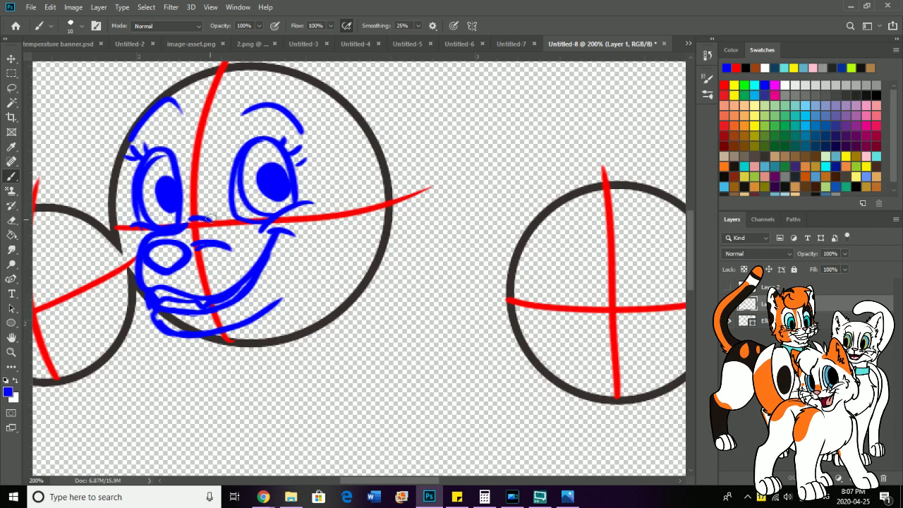
{"action": "mouse_move", "coordinate": [341, 174]}
{"action": "left_mouse_down"}
{"action": "mouse_move", "coordinate": [329, 189]}
{"action": "mouse_move", "coordinate": [360, 211]}
{"action": "mouse_move", "coordinate": [344, 243]}
{"action": "left_mouse_up"}
{"action": "mouse_move", "coordinate": [136, 206]}
{"action": "left_mouse_down"}
{"action": "mouse_move", "coordinate": [123, 205]}
{"action": "mouse_move", "coordinate": [113, 233]}
{"action": "mouse_move", "coordinate": [132, 258]}
{"action": "left_mouse_up"}
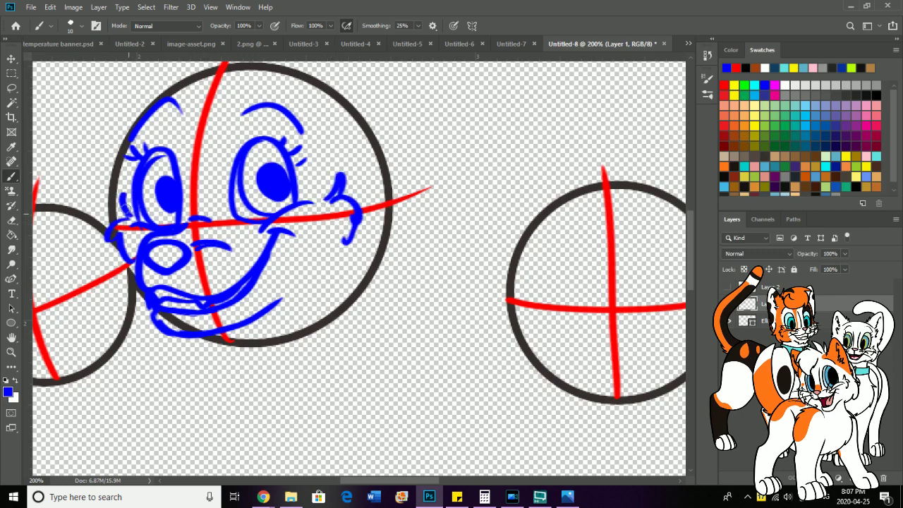
Step: Paint a large blue folded ear over the upper right part of the head circle
{"action": "key", "text": "h"}
{"action": "mouse_move", "coordinate": [163, 204]}
{"action": "left_mouse_down"}
{"action": "mouse_move", "coordinate": [124, 293]}
{"action": "mouse_move", "coordinate": [89, 325]}
{"action": "left_mouse_up"}
{"action": "key", "text": "b"}
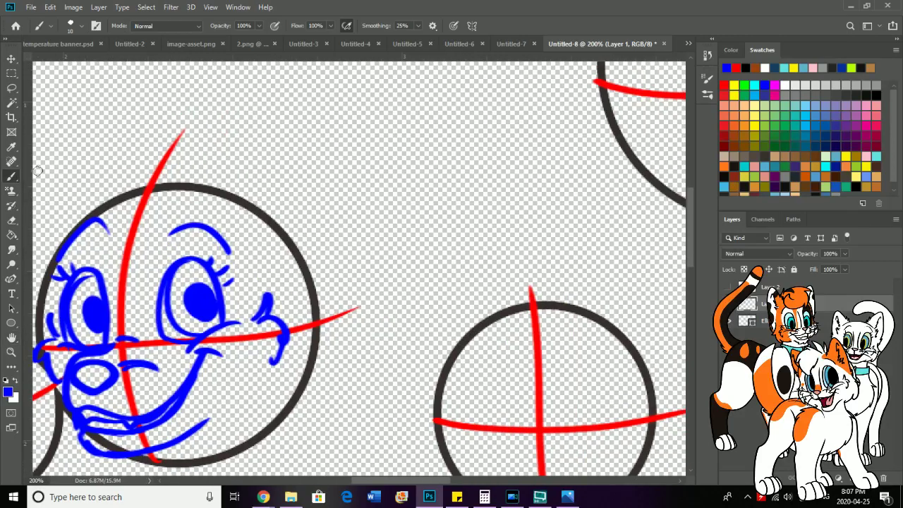
{"action": "mouse_move", "coordinate": [340, 231]}
{"action": "left_mouse_down"}
{"action": "mouse_move", "coordinate": [312, 126]}
{"action": "mouse_move", "coordinate": [243, 118]}
{"action": "mouse_move", "coordinate": [192, 123]}
{"action": "mouse_move", "coordinate": [176, 210]}
{"action": "mouse_move", "coordinate": [275, 205]}
{"action": "mouse_move", "coordinate": [300, 152]}
{"action": "left_mouse_up"}
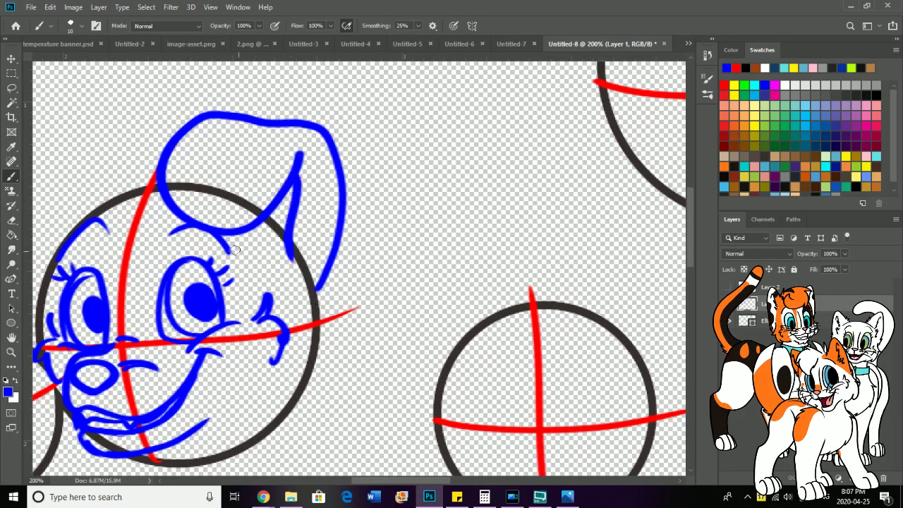
Step: Paint the large dog's crown line and second folded ear in blue, and outline the cheek and jaw below the first ear
{"action": "key", "text": "space"}
{"action": "mouse_move", "coordinate": [203, 252]}
{"action": "left_mouse_down"}
{"action": "mouse_move", "coordinate": [221, 200]}
{"action": "mouse_move", "coordinate": [218, 161]}
{"action": "left_mouse_up"}
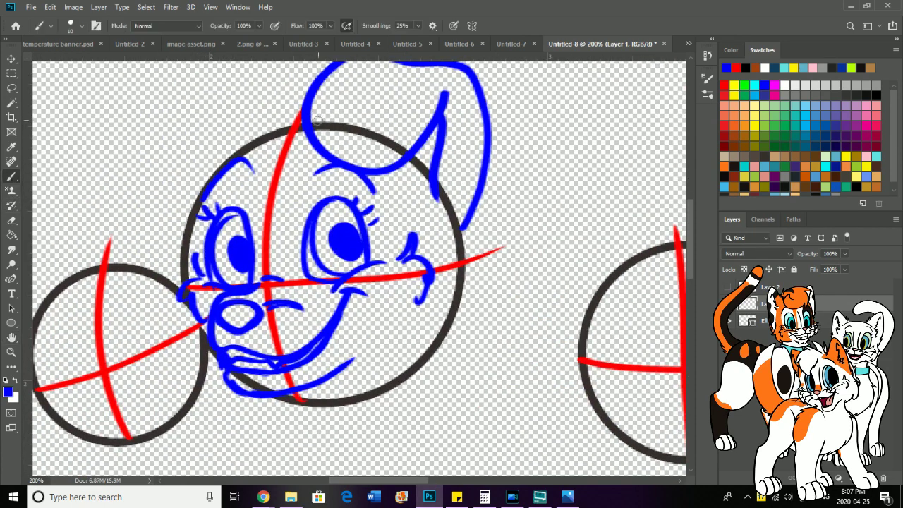
{"action": "mouse_move", "coordinate": [305, 117]}
{"action": "left_mouse_down"}
{"action": "mouse_move", "coordinate": [257, 129]}
{"action": "mouse_move", "coordinate": [178, 214]}
{"action": "mouse_move", "coordinate": [192, 205]}
{"action": "mouse_move", "coordinate": [192, 185]}
{"action": "mouse_move", "coordinate": [181, 247]}
{"action": "left_mouse_up"}
{"action": "mouse_move", "coordinate": [254, 121]}
{"action": "left_mouse_down"}
{"action": "mouse_move", "coordinate": [95, 148]}
{"action": "mouse_move", "coordinate": [173, 189]}
{"action": "left_mouse_up"}
{"action": "mouse_move", "coordinate": [191, 106]}
{"action": "left_mouse_down"}
{"action": "mouse_move", "coordinate": [189, 128]}
{"action": "mouse_move", "coordinate": [212, 156]}
{"action": "left_mouse_up"}
{"action": "left_click_drag", "start_coordinate": [160, 205], "coordinate": [179, 259]}
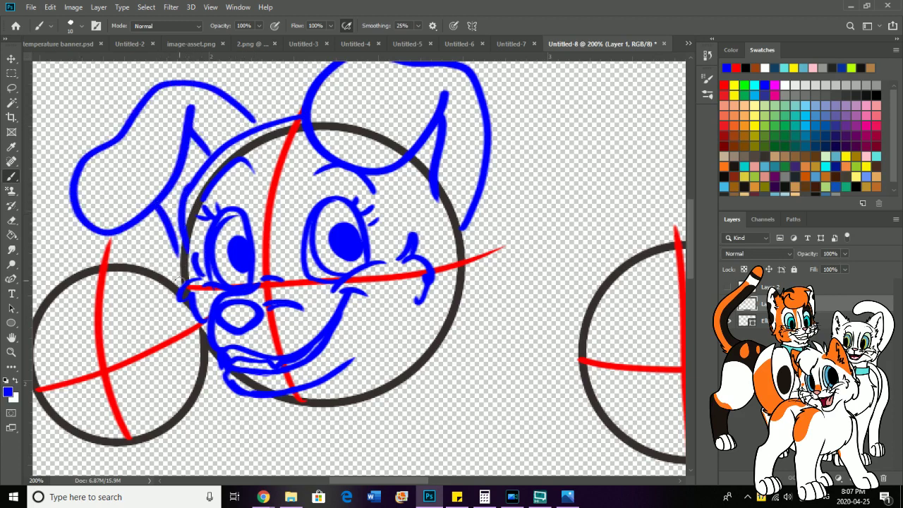
{"action": "mouse_move", "coordinate": [428, 200]}
{"action": "left_mouse_down"}
{"action": "mouse_move", "coordinate": [458, 297]}
{"action": "mouse_move", "coordinate": [424, 375]}
{"action": "mouse_move", "coordinate": [384, 385]}
{"action": "left_mouse_up"}
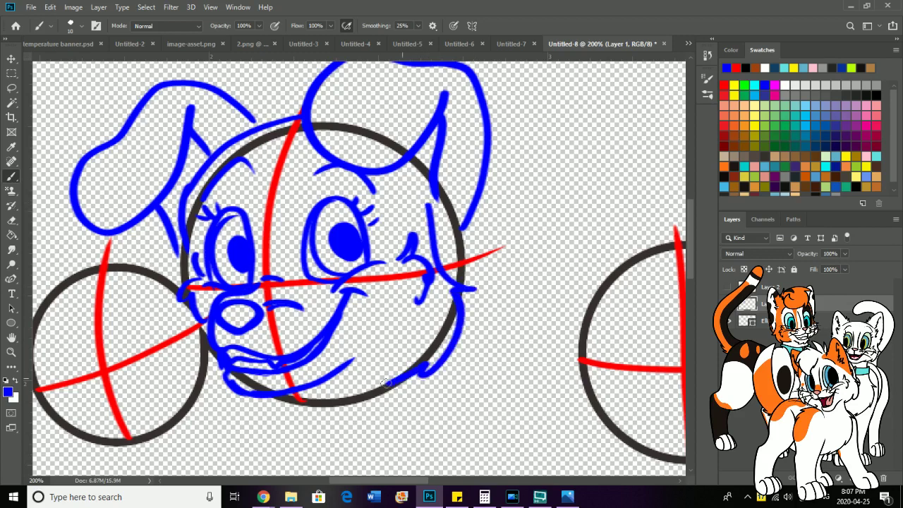
{"action": "left_click_drag", "start_coordinate": [474, 224], "coordinate": [467, 326]}
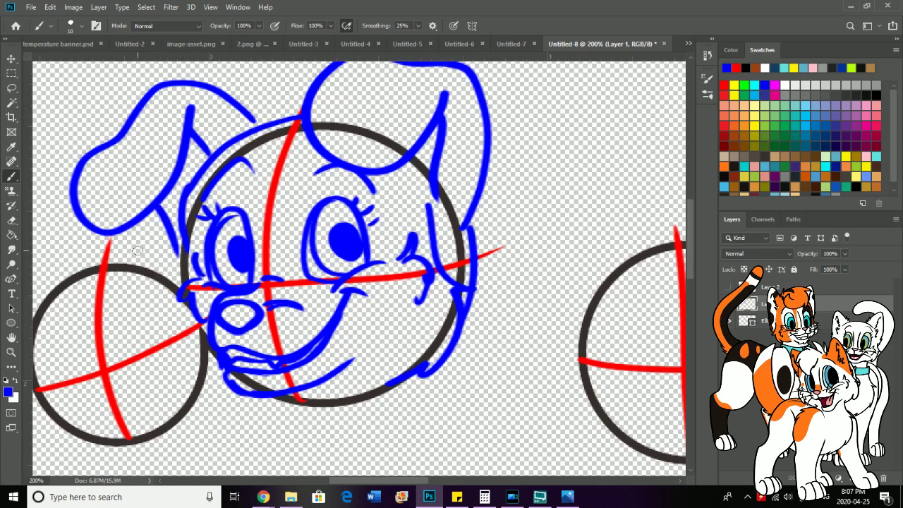
Step: Paint two blue eyes with filled pupils and brow lines inside the small circle beside the large dog's muzzle
{"action": "key", "text": "space"}
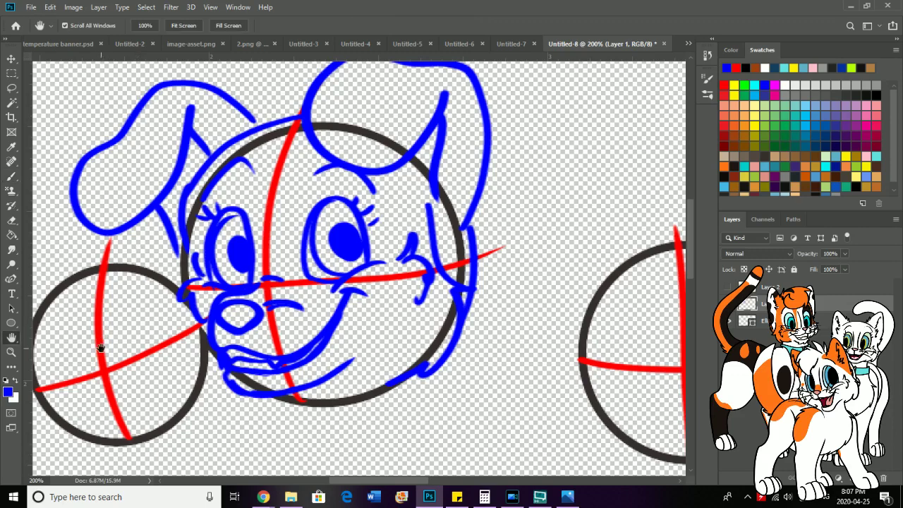
{"action": "mouse_move", "coordinate": [101, 346]}
{"action": "left_mouse_down"}
{"action": "mouse_move", "coordinate": [124, 278]}
{"action": "mouse_move", "coordinate": [128, 318]}
{"action": "left_mouse_up"}
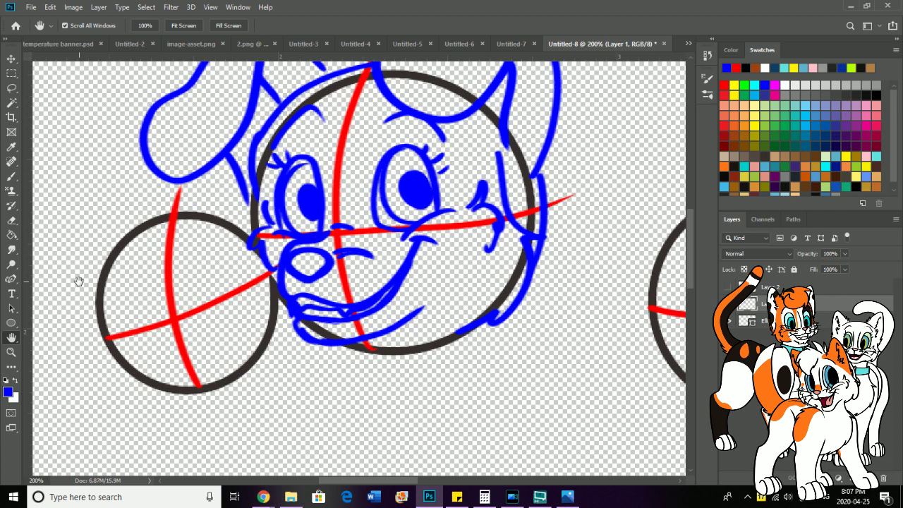
{"action": "left_click", "coordinate": [12, 175]}
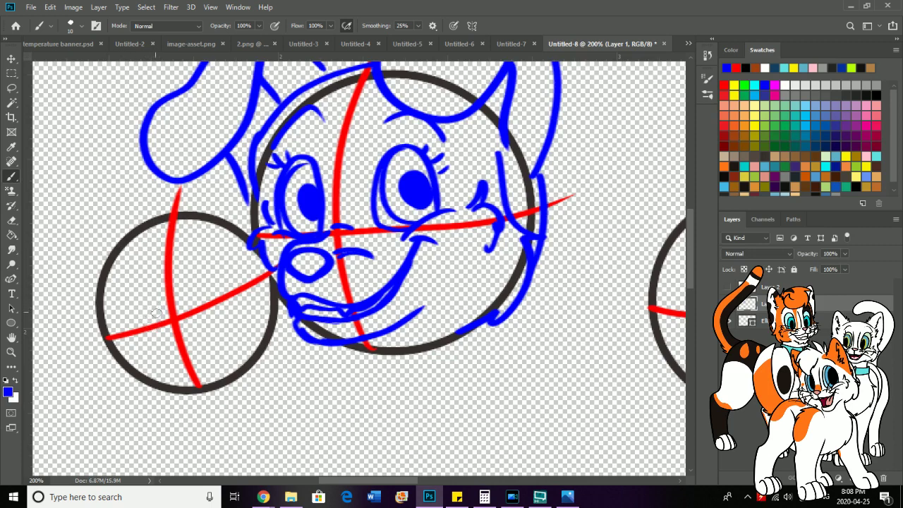
{"action": "mouse_move", "coordinate": [157, 323]}
{"action": "left_mouse_down"}
{"action": "mouse_move", "coordinate": [125, 275]}
{"action": "mouse_move", "coordinate": [130, 338]}
{"action": "mouse_move", "coordinate": [124, 324]}
{"action": "mouse_move", "coordinate": [152, 322]}
{"action": "mouse_move", "coordinate": [118, 332]}
{"action": "left_mouse_up"}
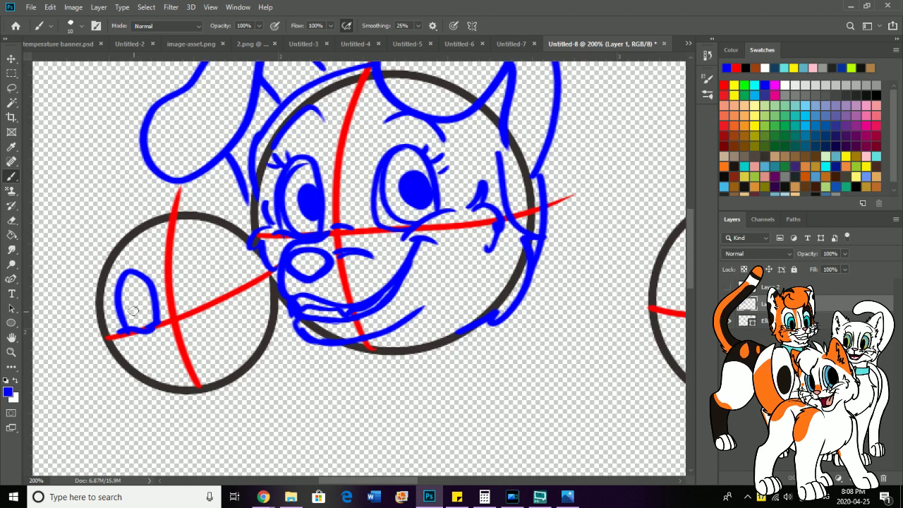
{"action": "mouse_move", "coordinate": [149, 300]}
{"action": "left_mouse_down"}
{"action": "mouse_move", "coordinate": [139, 293]}
{"action": "mouse_move", "coordinate": [150, 319]}
{"action": "mouse_move", "coordinate": [124, 284]}
{"action": "mouse_move", "coordinate": [129, 242]}
{"action": "left_mouse_up"}
{"action": "mouse_move", "coordinate": [191, 297]}
{"action": "left_mouse_down"}
{"action": "mouse_move", "coordinate": [217, 256]}
{"action": "mouse_move", "coordinate": [224, 291]}
{"action": "mouse_move", "coordinate": [213, 298]}
{"action": "mouse_move", "coordinate": [216, 312]}
{"action": "mouse_move", "coordinate": [227, 279]}
{"action": "left_mouse_up"}
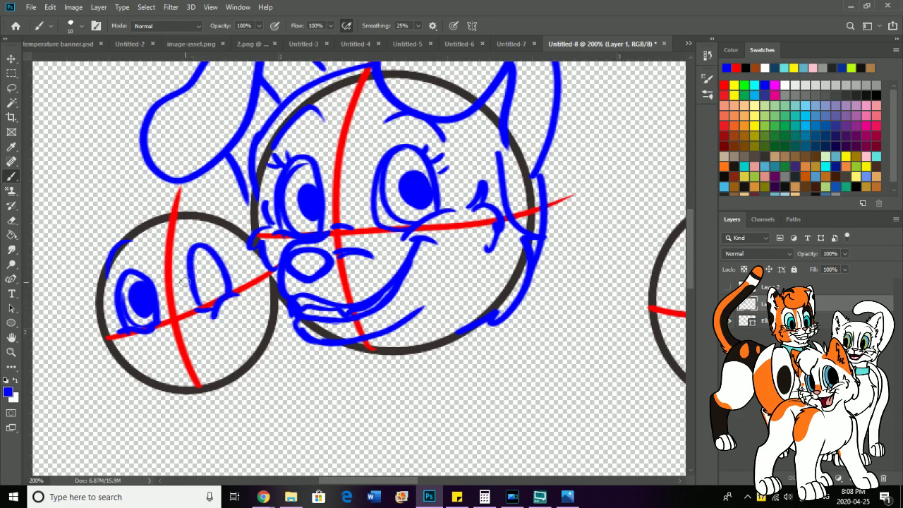
{"action": "mouse_move", "coordinate": [205, 283]}
{"action": "left_mouse_down"}
{"action": "mouse_move", "coordinate": [203, 291]}
{"action": "mouse_move", "coordinate": [201, 274]}
{"action": "mouse_move", "coordinate": [202, 299]}
{"action": "left_mouse_up"}
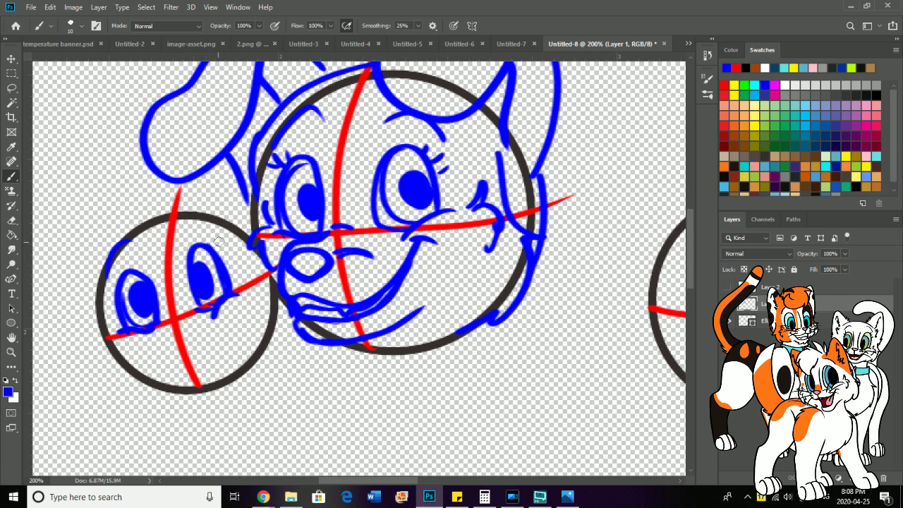
{"action": "left_click_drag", "start_coordinate": [230, 242], "coordinate": [181, 216]}
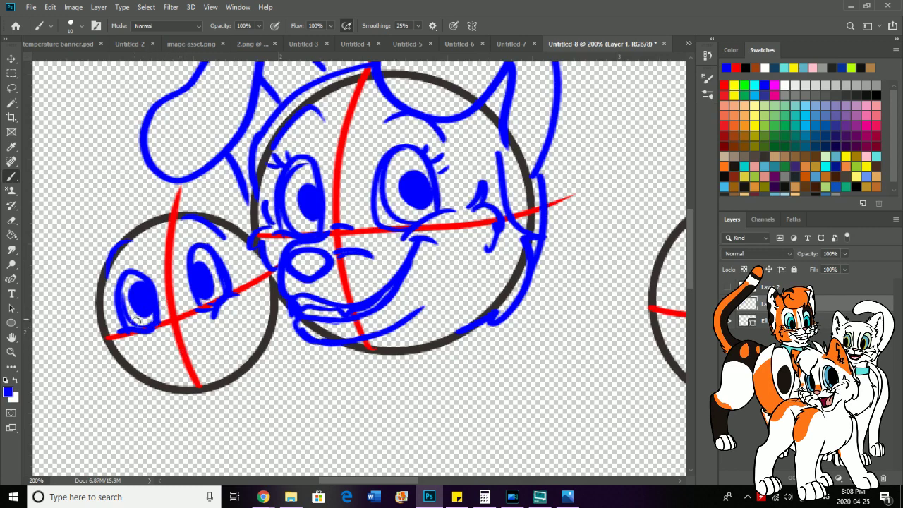
Step: Paint a small blue nose on the puppy's vertical guideline and add short lashes to both eyes
{"action": "mouse_move", "coordinate": [174, 336]}
{"action": "left_mouse_down"}
{"action": "mouse_move", "coordinate": [163, 338]}
{"action": "mouse_move", "coordinate": [181, 348]}
{"action": "mouse_move", "coordinate": [188, 338]}
{"action": "left_mouse_up"}
{"action": "mouse_move", "coordinate": [212, 251]}
{"action": "left_mouse_down"}
{"action": "mouse_move", "coordinate": [211, 235]}
{"action": "mouse_move", "coordinate": [225, 238]}
{"action": "left_mouse_up"}
{"action": "mouse_move", "coordinate": [124, 278]}
{"action": "left_mouse_down"}
{"action": "mouse_move", "coordinate": [113, 273]}
{"action": "mouse_move", "coordinate": [104, 291]}
{"action": "mouse_move", "coordinate": [96, 277]}
{"action": "left_mouse_up"}
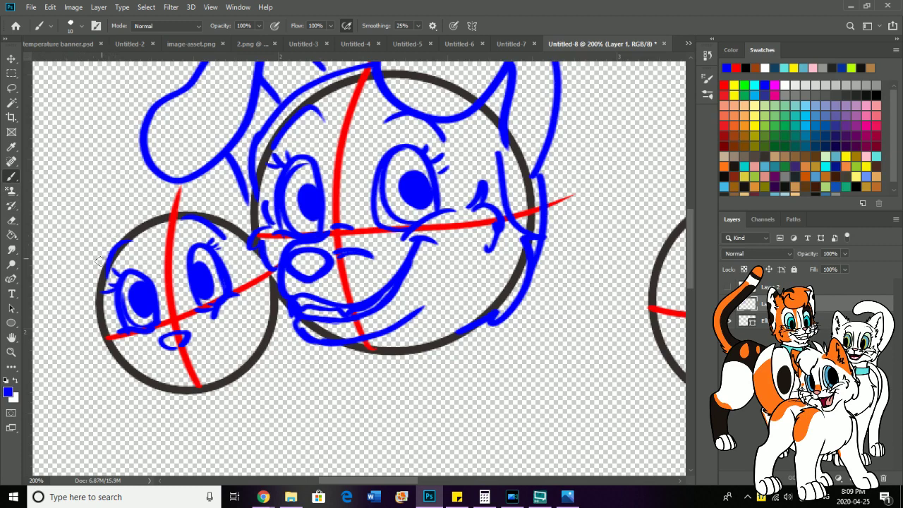
Step: Outline the top of the puppy's head in blue and paint a drooping ear and a folded ear on either side
{"action": "mouse_move", "coordinate": [95, 282]}
{"action": "left_mouse_down"}
{"action": "mouse_move", "coordinate": [103, 250]}
{"action": "mouse_move", "coordinate": [140, 221]}
{"action": "mouse_move", "coordinate": [182, 214]}
{"action": "mouse_move", "coordinate": [233, 238]}
{"action": "left_mouse_up"}
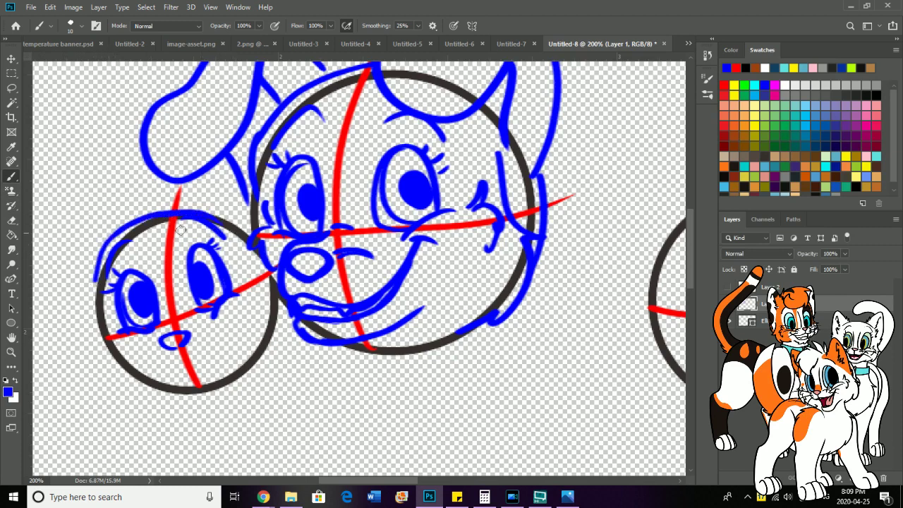
{"action": "mouse_move", "coordinate": [113, 233]}
{"action": "left_mouse_down"}
{"action": "mouse_move", "coordinate": [83, 218]}
{"action": "mouse_move", "coordinate": [50, 251]}
{"action": "mouse_move", "coordinate": [30, 351]}
{"action": "mouse_move", "coordinate": [70, 352]}
{"action": "mouse_move", "coordinate": [75, 250]}
{"action": "left_mouse_up"}
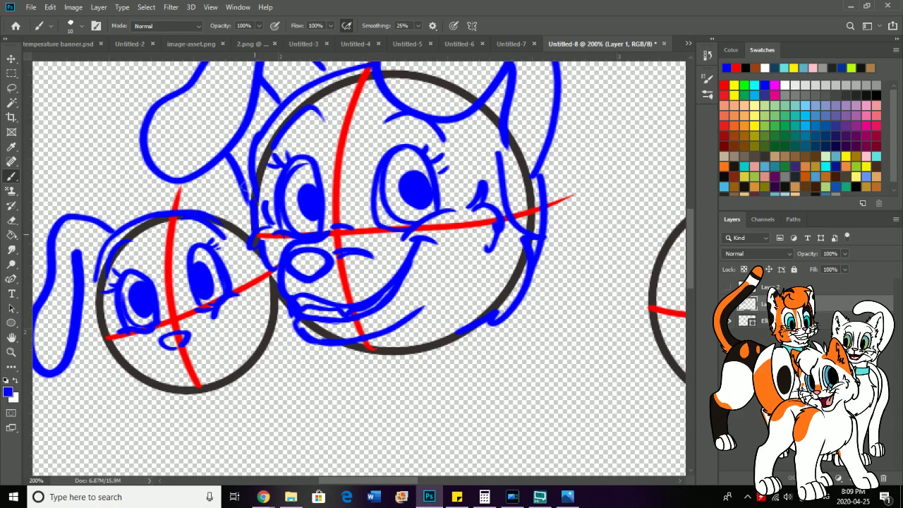
{"action": "mouse_move", "coordinate": [246, 185]}
{"action": "left_mouse_down"}
{"action": "mouse_move", "coordinate": [167, 176]}
{"action": "mouse_move", "coordinate": [149, 233]}
{"action": "mouse_move", "coordinate": [212, 181]}
{"action": "mouse_move", "coordinate": [254, 262]}
{"action": "left_mouse_up"}
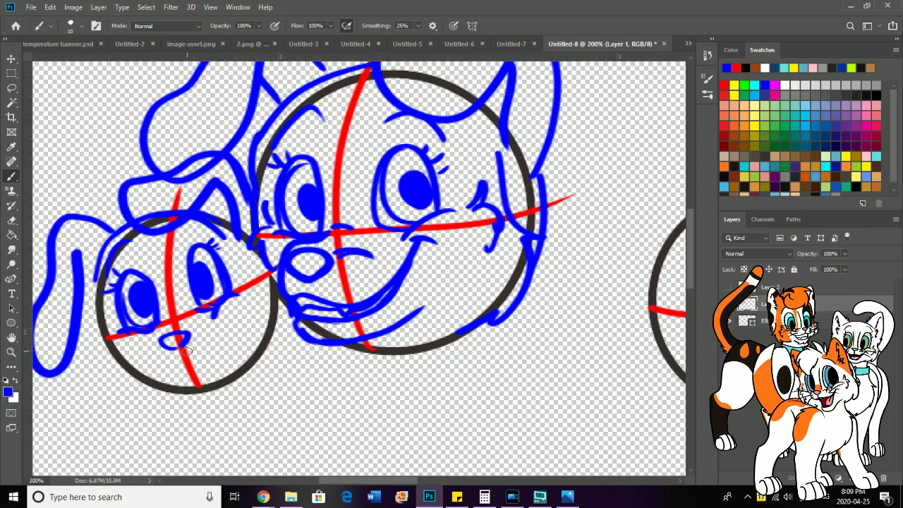
Step: Paint the puppy's blue muzzle, smile and chin, and outline its cheeks with fur tufts on both sides
{"action": "left_click_drag", "start_coordinate": [187, 352], "coordinate": [165, 342]}
{"action": "mouse_move", "coordinate": [173, 360]}
{"action": "left_mouse_down"}
{"action": "mouse_move", "coordinate": [223, 342]}
{"action": "mouse_move", "coordinate": [228, 309]}
{"action": "mouse_move", "coordinate": [175, 358]}
{"action": "mouse_move", "coordinate": [151, 333]}
{"action": "mouse_move", "coordinate": [216, 328]}
{"action": "mouse_move", "coordinate": [240, 307]}
{"action": "mouse_move", "coordinate": [162, 334]}
{"action": "mouse_move", "coordinate": [192, 307]}
{"action": "left_mouse_up"}
{"action": "left_click_drag", "start_coordinate": [173, 364], "coordinate": [219, 363]}
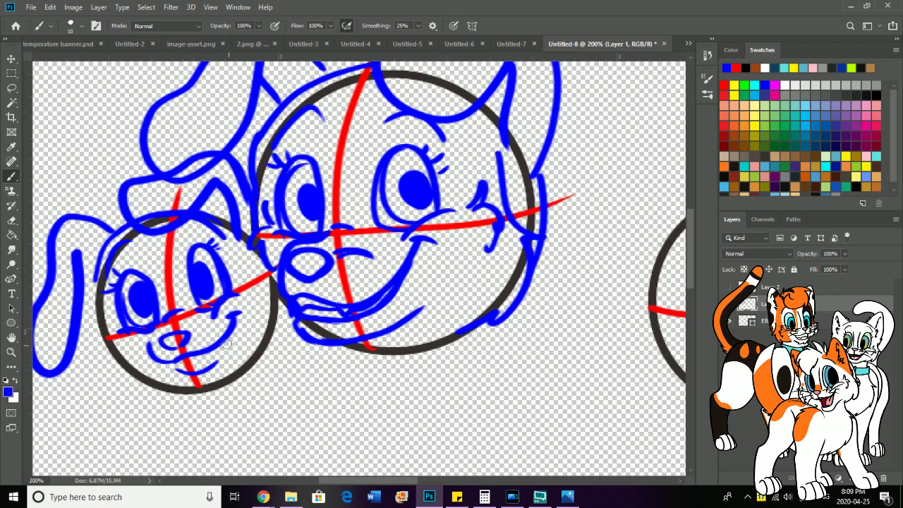
{"action": "mouse_move", "coordinate": [95, 316]}
{"action": "left_mouse_down"}
{"action": "mouse_move", "coordinate": [113, 380]}
{"action": "mouse_move", "coordinate": [164, 381]}
{"action": "left_mouse_up"}
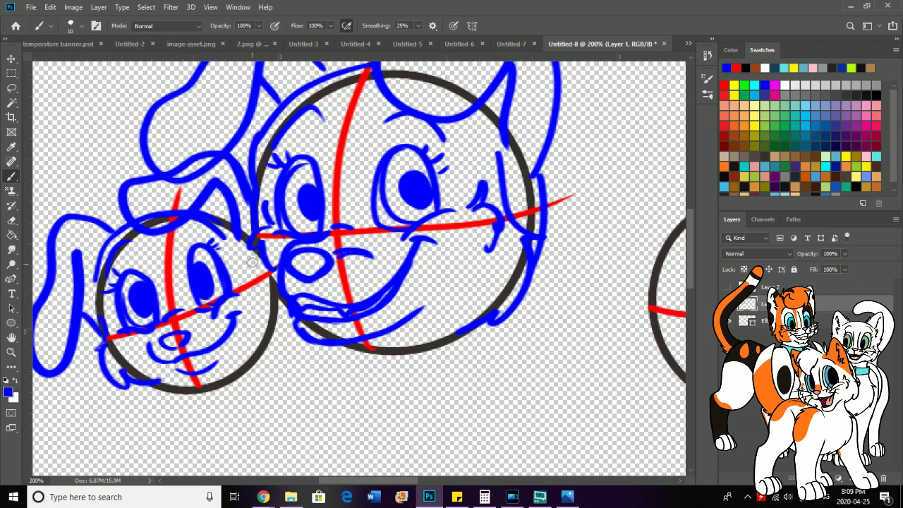
{"action": "mouse_move", "coordinate": [263, 263]}
{"action": "left_mouse_down"}
{"action": "mouse_move", "coordinate": [273, 317]}
{"action": "mouse_move", "coordinate": [251, 354]}
{"action": "left_mouse_up"}
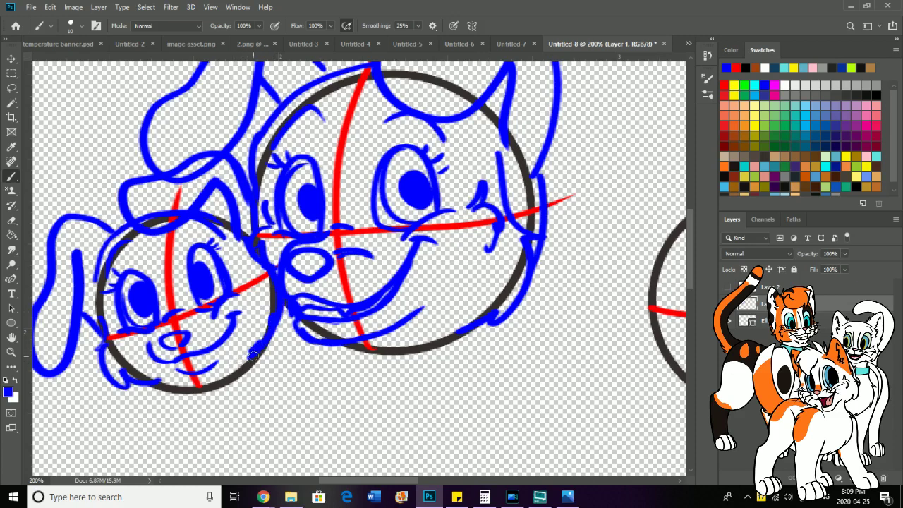
Step: Paint the large dog's neck, chest and two front legs with paws in blue below its head
{"action": "key", "text": "h"}
{"action": "left_click_drag", "start_coordinate": [197, 455], "coordinate": [116, 367]}
{"action": "left_click", "coordinate": [12, 351]}
{"action": "right_click", "coordinate": [97, 347]}
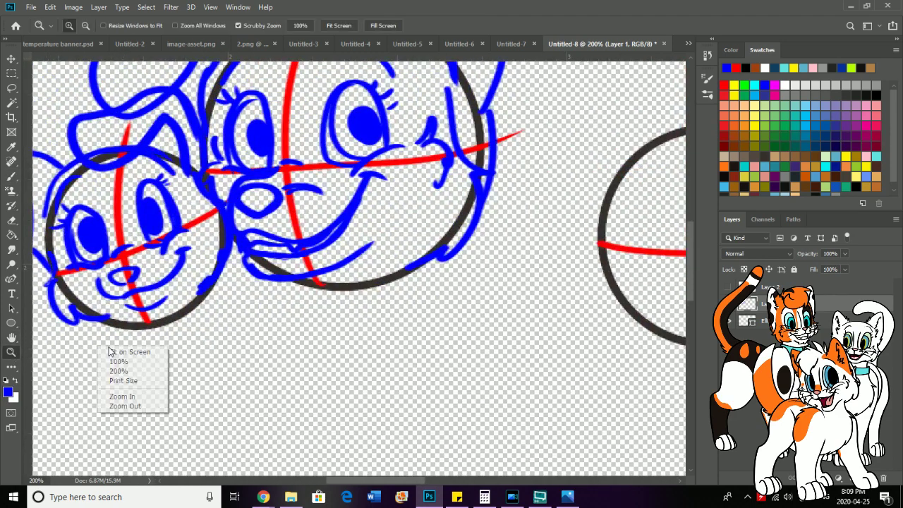
{"action": "left_click", "coordinate": [138, 348]}
{"action": "left_click", "coordinate": [200, 263]}
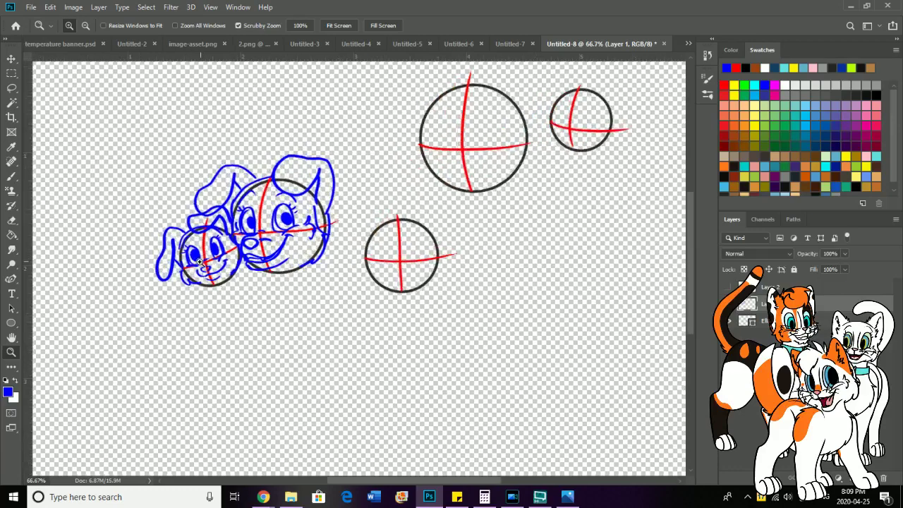
{"action": "left_click", "coordinate": [200, 263]}
{"action": "right_click", "coordinate": [174, 261]}
{"action": "left_click", "coordinate": [196, 271]}
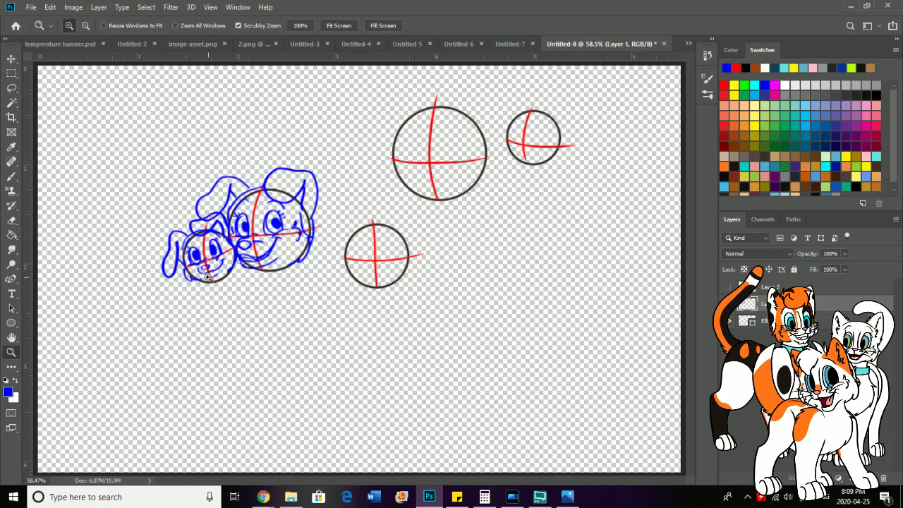
{"action": "left_click", "coordinate": [11, 177]}
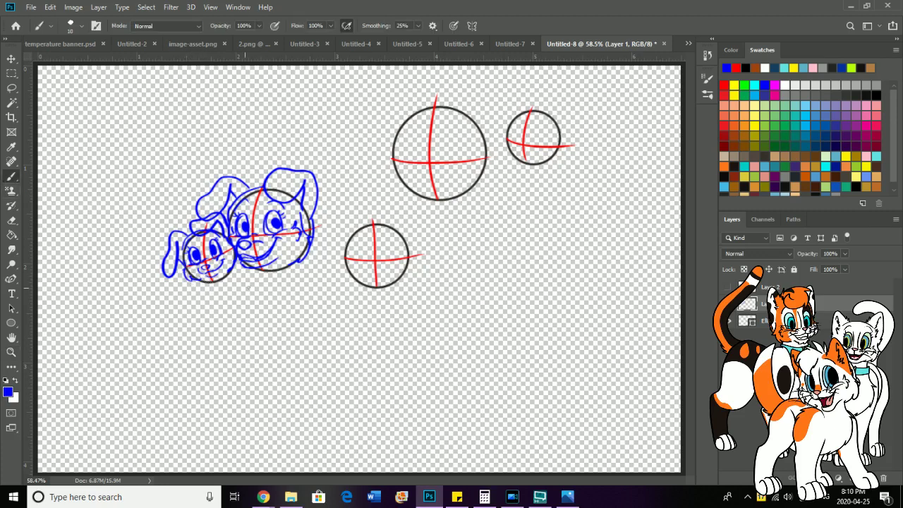
{"action": "mouse_move", "coordinate": [288, 264]}
{"action": "left_mouse_down"}
{"action": "mouse_move", "coordinate": [293, 302]}
{"action": "mouse_move", "coordinate": [271, 344]}
{"action": "left_mouse_up"}
{"action": "mouse_move", "coordinate": [246, 280]}
{"action": "left_mouse_down"}
{"action": "mouse_move", "coordinate": [259, 324]}
{"action": "mouse_move", "coordinate": [216, 380]}
{"action": "mouse_move", "coordinate": [218, 404]}
{"action": "mouse_move", "coordinate": [234, 382]}
{"action": "mouse_move", "coordinate": [241, 343]}
{"action": "mouse_move", "coordinate": [267, 350]}
{"action": "mouse_move", "coordinate": [244, 345]}
{"action": "mouse_move", "coordinate": [275, 402]}
{"action": "mouse_move", "coordinate": [302, 404]}
{"action": "mouse_move", "coordinate": [298, 381]}
{"action": "mouse_move", "coordinate": [282, 378]}
{"action": "mouse_move", "coordinate": [290, 306]}
{"action": "left_mouse_up"}
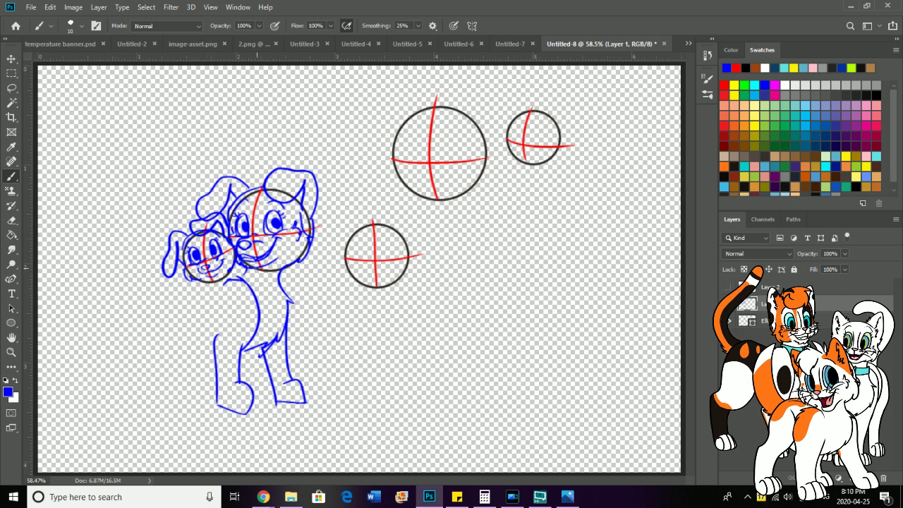
{"action": "mouse_move", "coordinate": [236, 274]}
{"action": "left_mouse_down"}
{"action": "mouse_move", "coordinate": [206, 319]}
{"action": "mouse_move", "coordinate": [212, 271]}
{"action": "left_mouse_up"}
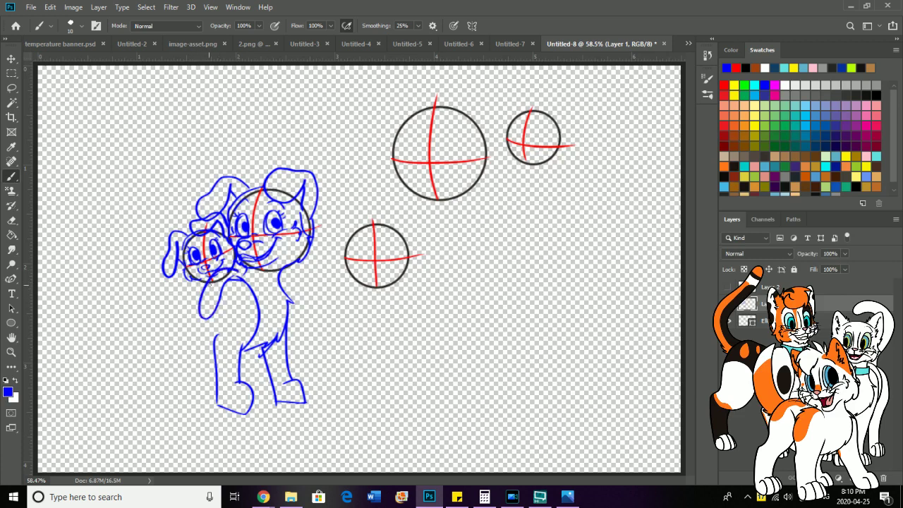
{"action": "key", "text": "ctrl+z"}
{"action": "mouse_move", "coordinate": [237, 276]}
{"action": "left_mouse_down"}
{"action": "mouse_move", "coordinate": [214, 321]}
{"action": "mouse_move", "coordinate": [239, 270]}
{"action": "mouse_move", "coordinate": [241, 322]}
{"action": "left_mouse_up"}
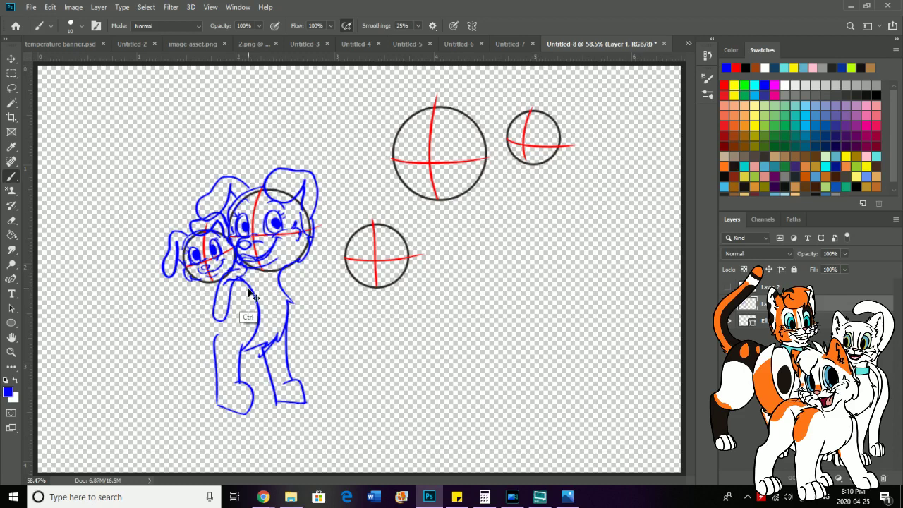
{"action": "key", "text": "ctrl+z"}
{"action": "key", "text": "ctrl+z"}
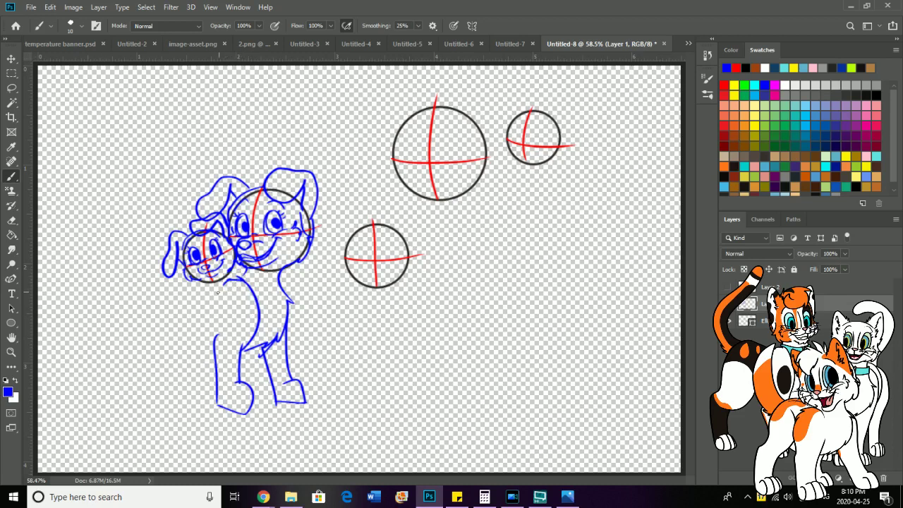
Step: Paint blue paw shapes beneath the puppy's chin and a curved rump outline behind its drooping ear
{"action": "mouse_move", "coordinate": [182, 279]}
{"action": "left_mouse_down"}
{"action": "mouse_move", "coordinate": [207, 299]}
{"action": "mouse_move", "coordinate": [221, 289]}
{"action": "mouse_move", "coordinate": [203, 284]}
{"action": "left_mouse_up"}
{"action": "left_click_drag", "start_coordinate": [170, 243], "coordinate": [172, 319]}
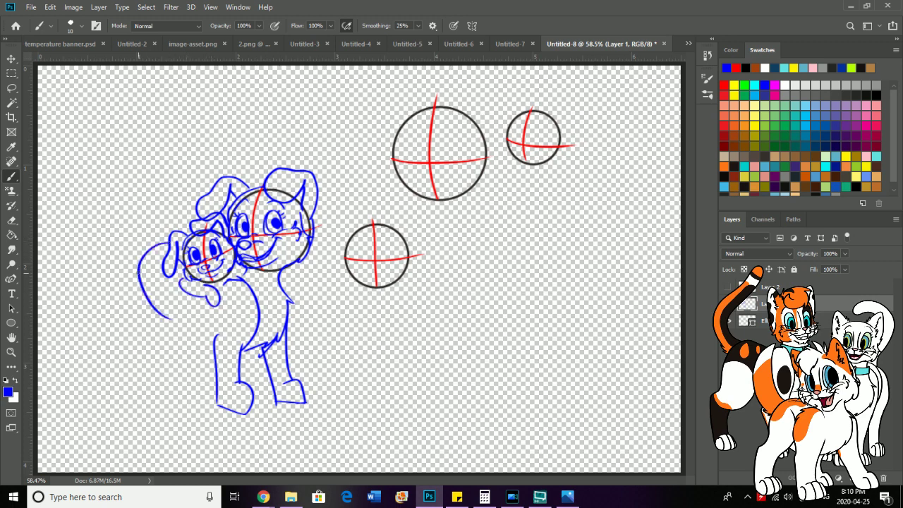
{"action": "mouse_move", "coordinate": [135, 272]}
{"action": "left_mouse_down"}
{"action": "mouse_move", "coordinate": [163, 310]}
{"action": "mouse_move", "coordinate": [189, 320]}
{"action": "left_mouse_up"}
{"action": "left_click_drag", "start_coordinate": [175, 291], "coordinate": [176, 272]}
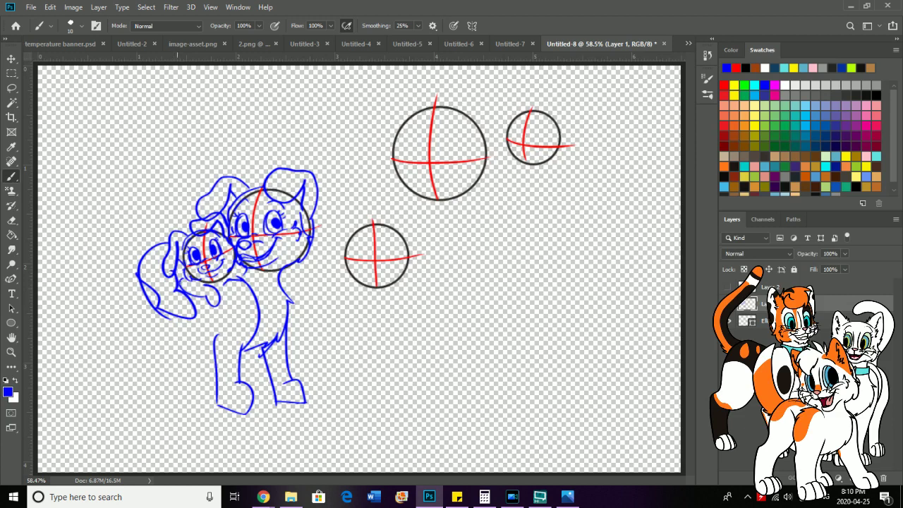
Step: Add the fur tuft beneath the chin, then paint the belly, hind legs and a large curled tail in blue
{"action": "left_click_drag", "start_coordinate": [235, 273], "coordinate": [251, 288]}
{"action": "mouse_move", "coordinate": [141, 277]}
{"action": "left_mouse_down"}
{"action": "mouse_move", "coordinate": [148, 335]}
{"action": "mouse_move", "coordinate": [131, 328]}
{"action": "mouse_move", "coordinate": [111, 394]}
{"action": "mouse_move", "coordinate": [142, 402]}
{"action": "mouse_move", "coordinate": [157, 339]}
{"action": "mouse_move", "coordinate": [178, 322]}
{"action": "left_mouse_up"}
{"action": "mouse_move", "coordinate": [216, 346]}
{"action": "left_mouse_down"}
{"action": "mouse_move", "coordinate": [178, 323]}
{"action": "mouse_move", "coordinate": [193, 400]}
{"action": "mouse_move", "coordinate": [218, 395]}
{"action": "mouse_move", "coordinate": [200, 367]}
{"action": "mouse_move", "coordinate": [206, 354]}
{"action": "left_mouse_up"}
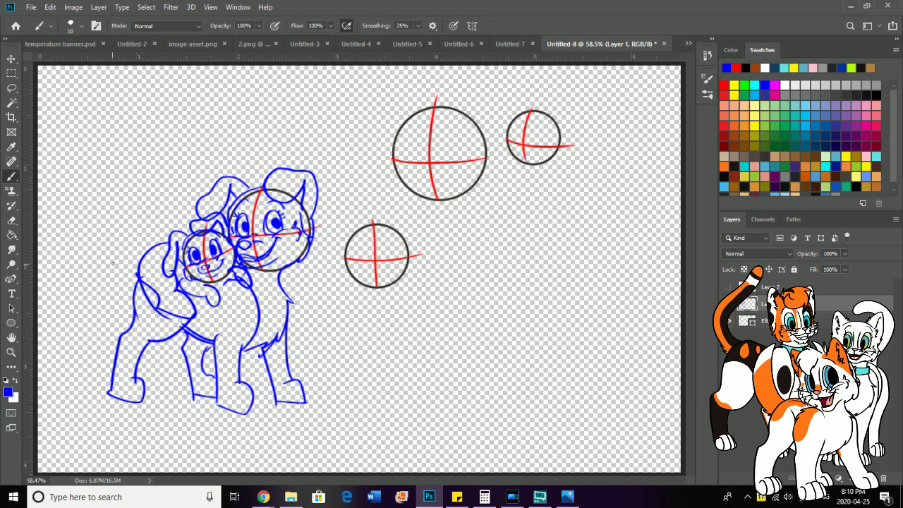
{"action": "mouse_move", "coordinate": [140, 271]}
{"action": "left_mouse_down"}
{"action": "mouse_move", "coordinate": [131, 253]}
{"action": "mouse_move", "coordinate": [123, 290]}
{"action": "mouse_move", "coordinate": [136, 301]}
{"action": "left_mouse_up"}
{"action": "mouse_move", "coordinate": [157, 245]}
{"action": "left_mouse_down"}
{"action": "mouse_move", "coordinate": [117, 222]}
{"action": "mouse_move", "coordinate": [84, 276]}
{"action": "mouse_move", "coordinate": [97, 303]}
{"action": "mouse_move", "coordinate": [121, 298]}
{"action": "left_mouse_up"}
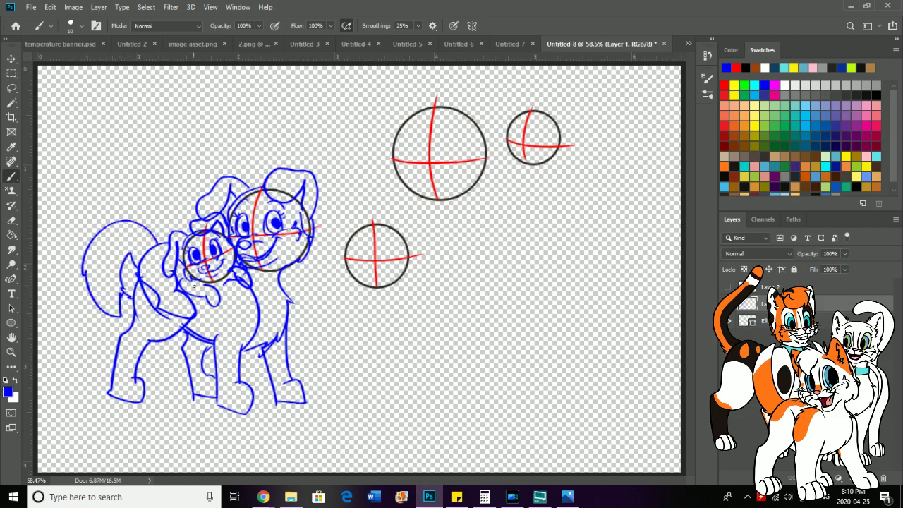
Step: Paint two blue eyes with filled pupils and one brow line inside the large empty circle, undoing stray strokes
{"action": "key", "text": "z"}
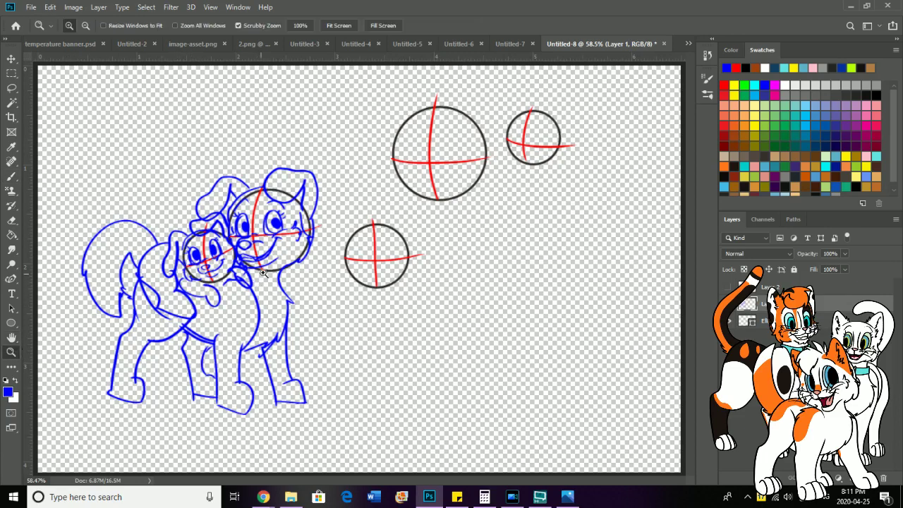
{"action": "left_click", "coordinate": [355, 251]}
{"action": "left_click", "coordinate": [349, 252]}
{"action": "left_click", "coordinate": [331, 257]}
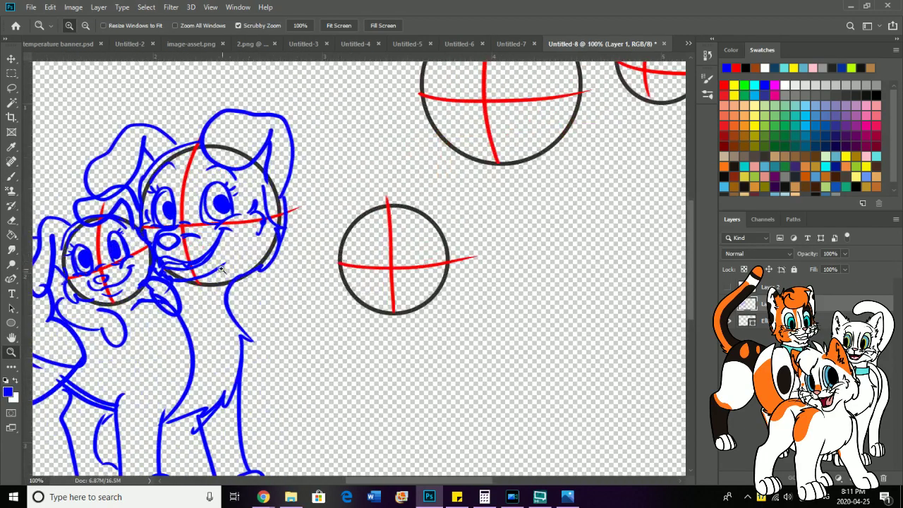
{"action": "key", "text": "h"}
{"action": "mouse_move", "coordinate": [244, 328]}
{"action": "left_mouse_down"}
{"action": "mouse_move", "coordinate": [214, 302]}
{"action": "mouse_move", "coordinate": [262, 317]}
{"action": "mouse_move", "coordinate": [66, 329]}
{"action": "left_mouse_up"}
{"action": "key", "text": "b"}
{"action": "mouse_move", "coordinate": [161, 244]}
{"action": "left_mouse_down"}
{"action": "mouse_move", "coordinate": [149, 195]}
{"action": "mouse_move", "coordinate": [135, 247]}
{"action": "mouse_move", "coordinate": [153, 243]}
{"action": "mouse_move", "coordinate": [157, 205]}
{"action": "mouse_move", "coordinate": [144, 259]}
{"action": "mouse_move", "coordinate": [140, 208]}
{"action": "mouse_move", "coordinate": [143, 247]}
{"action": "mouse_move", "coordinate": [160, 209]}
{"action": "mouse_move", "coordinate": [137, 243]}
{"action": "mouse_move", "coordinate": [147, 201]}
{"action": "mouse_move", "coordinate": [137, 246]}
{"action": "mouse_move", "coordinate": [152, 224]}
{"action": "mouse_move", "coordinate": [159, 233]}
{"action": "mouse_move", "coordinate": [151, 211]}
{"action": "left_mouse_up"}
{"action": "key", "text": "ctrl+z"}
{"action": "key", "text": "ctrl+z"}
{"action": "key", "text": "ctrl+z"}
{"action": "key", "text": "ctrl+z"}
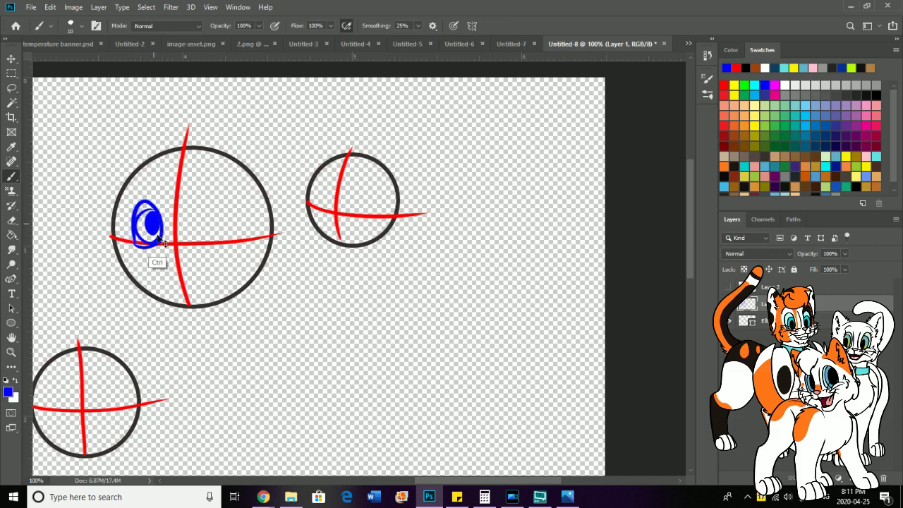
{"action": "key", "text": "ctrl+z"}
{"action": "mouse_move", "coordinate": [162, 243]}
{"action": "left_mouse_down"}
{"action": "mouse_move", "coordinate": [134, 212]}
{"action": "mouse_move", "coordinate": [128, 188]}
{"action": "mouse_move", "coordinate": [160, 174]}
{"action": "left_mouse_up"}
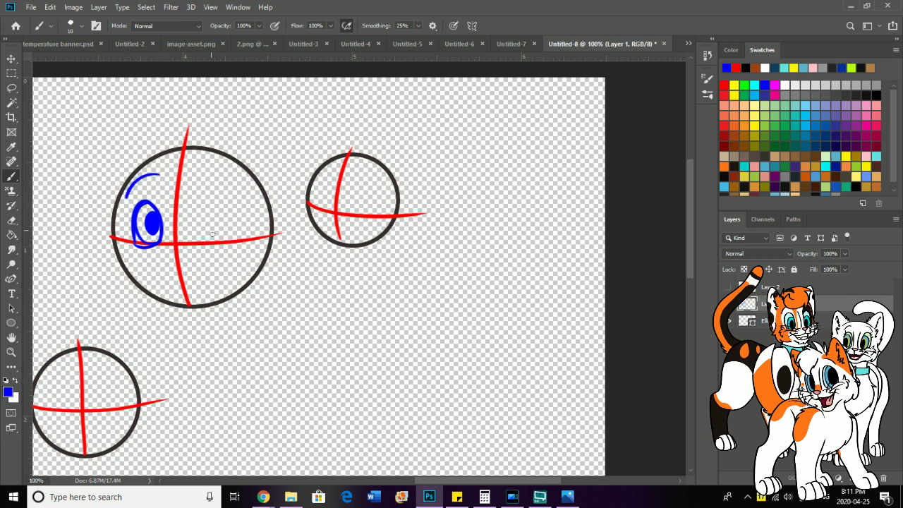
{"action": "mouse_move", "coordinate": [205, 241]}
{"action": "left_mouse_down"}
{"action": "mouse_move", "coordinate": [227, 240]}
{"action": "mouse_move", "coordinate": [207, 219]}
{"action": "mouse_move", "coordinate": [225, 228]}
{"action": "mouse_move", "coordinate": [218, 205]}
{"action": "left_mouse_up"}
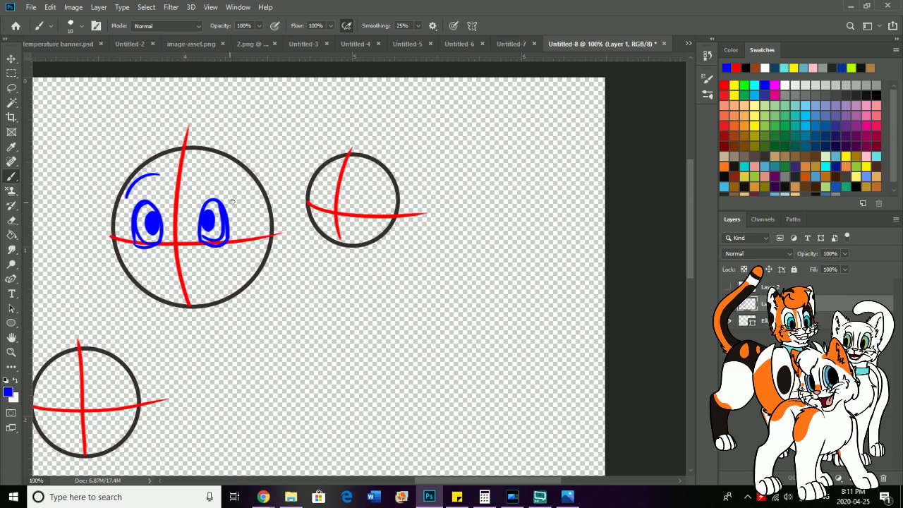
Step: Paint the second brow and a small oval nose below the eyes, undoing the first, more centred nose
{"action": "left_click_drag", "start_coordinate": [200, 176], "coordinate": [233, 189]}
{"action": "mouse_move", "coordinate": [170, 263]}
{"action": "left_mouse_down"}
{"action": "mouse_move", "coordinate": [187, 254]}
{"action": "mouse_move", "coordinate": [173, 249]}
{"action": "left_mouse_up"}
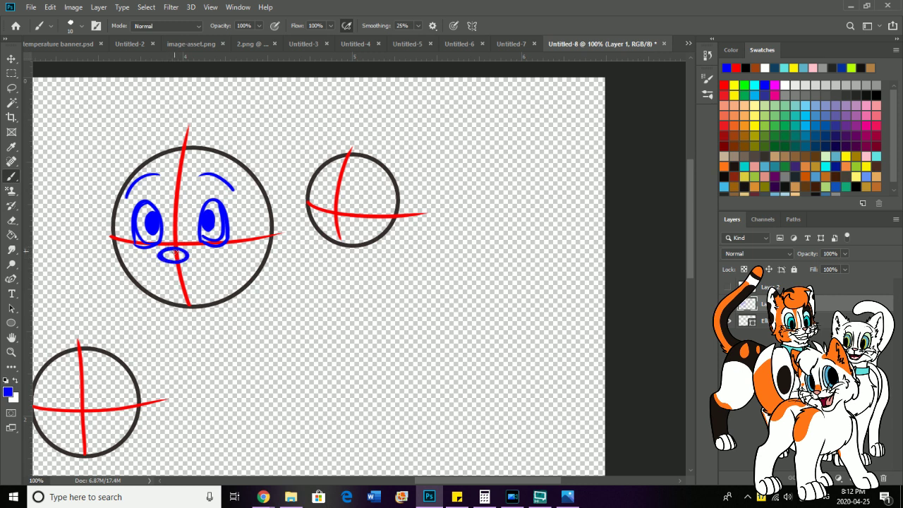
{"action": "key", "text": "ctrl+z"}
{"action": "mouse_move", "coordinate": [172, 252]}
{"action": "left_mouse_down"}
{"action": "mouse_move", "coordinate": [159, 243]}
{"action": "mouse_move", "coordinate": [169, 256]}
{"action": "left_mouse_up"}
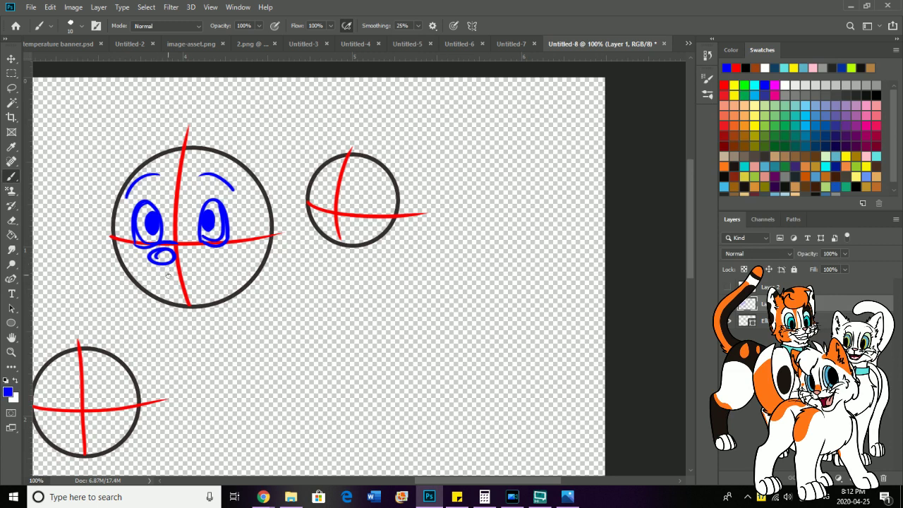
Step: Paint the muzzle around the nose with a wide smiling mouth, cheek marks under the eyes and a chin line
{"action": "left_click_drag", "start_coordinate": [152, 276], "coordinate": [207, 263]}
{"action": "key", "text": "ctrl+z"}
{"action": "left_click_drag", "start_coordinate": [154, 278], "coordinate": [219, 259]}
{"action": "left_click_drag", "start_coordinate": [150, 278], "coordinate": [151, 251]}
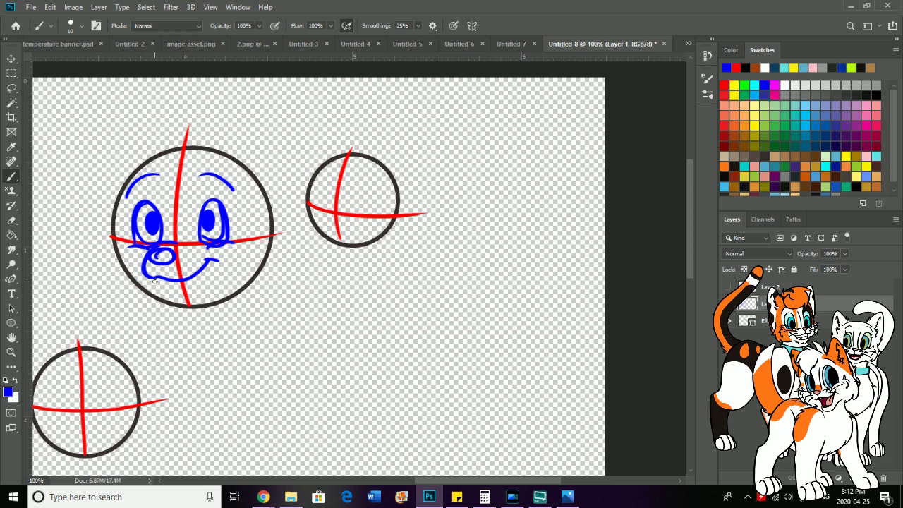
{"action": "mouse_move", "coordinate": [150, 281]}
{"action": "left_mouse_down"}
{"action": "mouse_move", "coordinate": [158, 295]}
{"action": "mouse_move", "coordinate": [189, 292]}
{"action": "left_mouse_up"}
{"action": "key", "text": "h"}
{"action": "left_click_drag", "start_coordinate": [109, 187], "coordinate": [138, 218]}
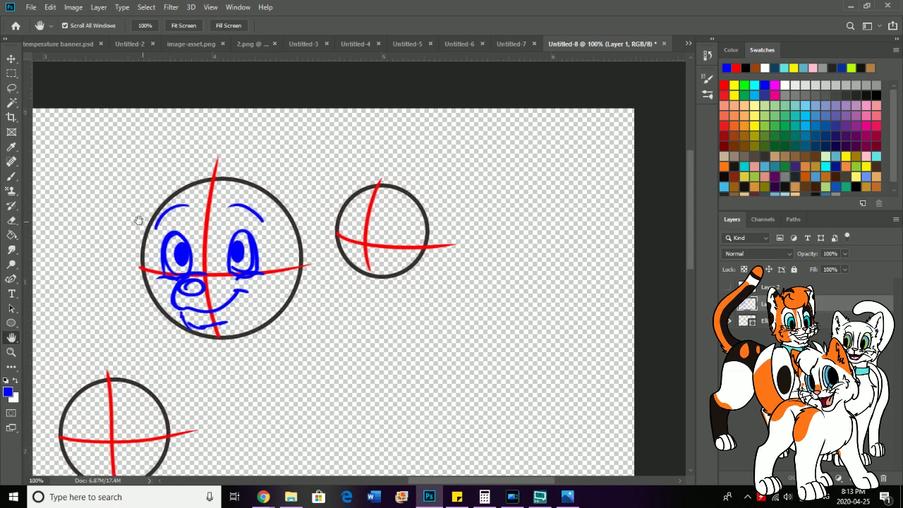
{"action": "left_click", "coordinate": [11, 178]}
{"action": "mouse_move", "coordinate": [253, 185]}
{"action": "left_mouse_down"}
{"action": "mouse_move", "coordinate": [302, 131]}
{"action": "mouse_move", "coordinate": [305, 205]}
{"action": "left_mouse_up"}
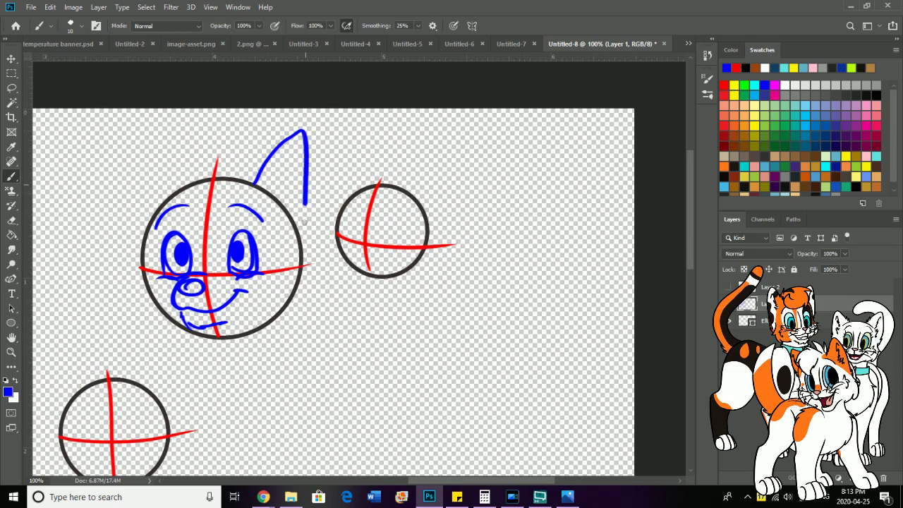
{"action": "key", "text": "ctrl+z"}
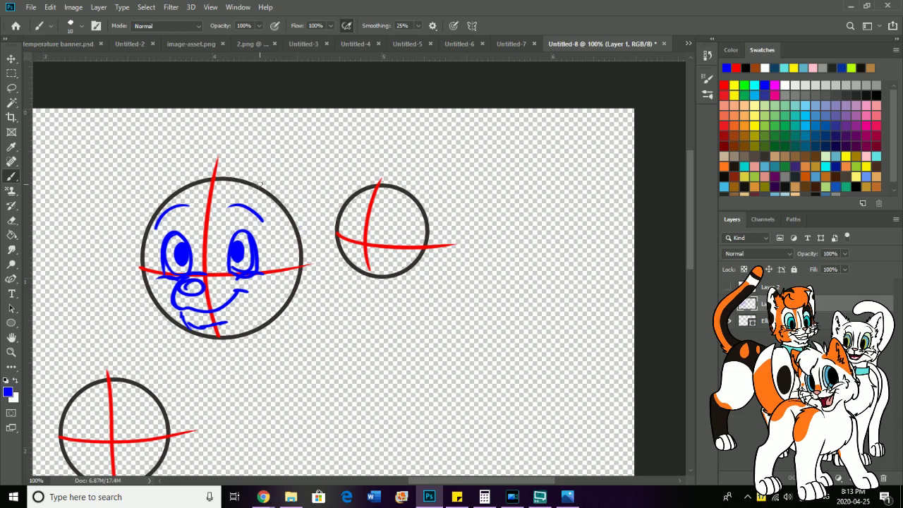
{"action": "mouse_move", "coordinate": [254, 185]}
{"action": "left_mouse_down"}
{"action": "mouse_move", "coordinate": [304, 144]}
{"action": "mouse_move", "coordinate": [314, 244]}
{"action": "left_mouse_up"}
{"action": "key", "text": "ctrl+z"}
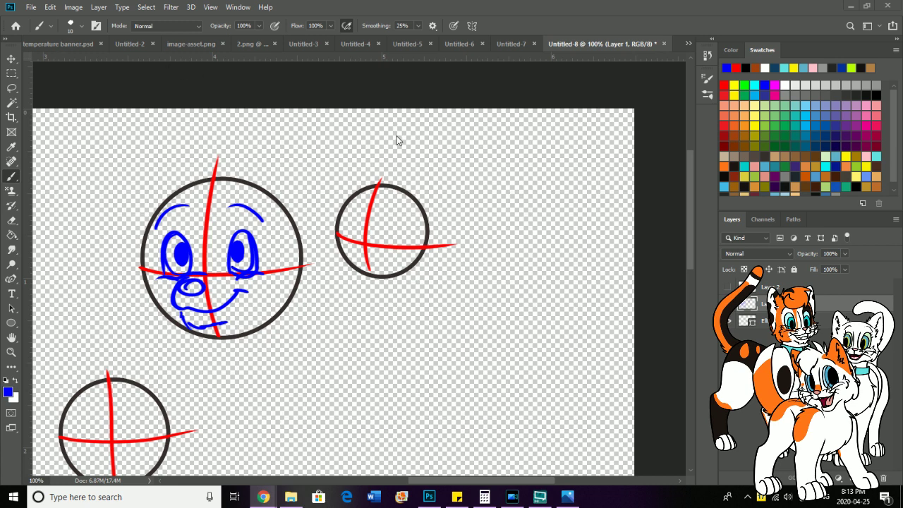
Step: Paint two tall, rounded pointed ears in blue on top of the large circle, undoing the first ear stroke
{"action": "left_click", "coordinate": [14, 352]}
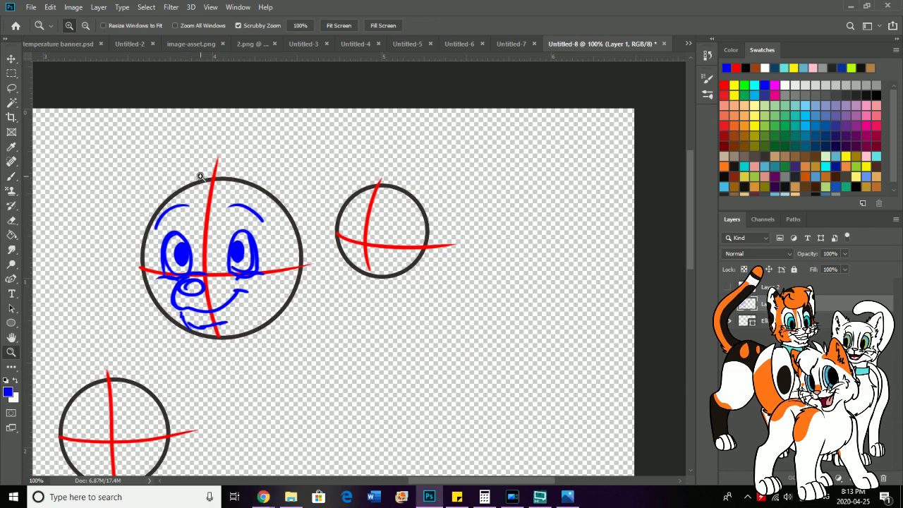
{"action": "left_click", "coordinate": [200, 180]}
{"action": "mouse_move", "coordinate": [165, 168]}
{"action": "left_mouse_down"}
{"action": "mouse_move", "coordinate": [147, 208]}
{"action": "mouse_move", "coordinate": [107, 186]}
{"action": "mouse_move", "coordinate": [54, 192]}
{"action": "left_mouse_up"}
{"action": "key", "text": "b"}
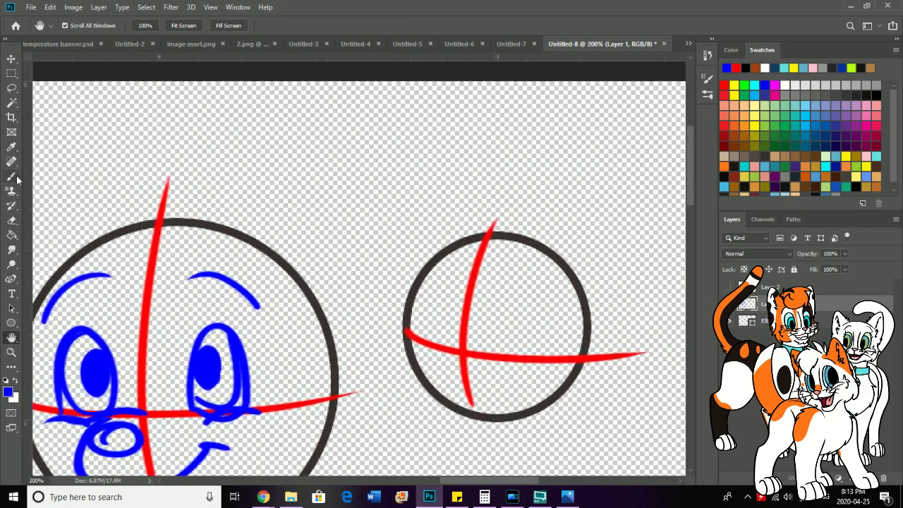
{"action": "mouse_move", "coordinate": [217, 220]}
{"action": "left_mouse_down"}
{"action": "mouse_move", "coordinate": [283, 104]}
{"action": "mouse_move", "coordinate": [316, 140]}
{"action": "mouse_move", "coordinate": [342, 367]}
{"action": "left_mouse_up"}
{"action": "key", "text": "ctrl+z"}
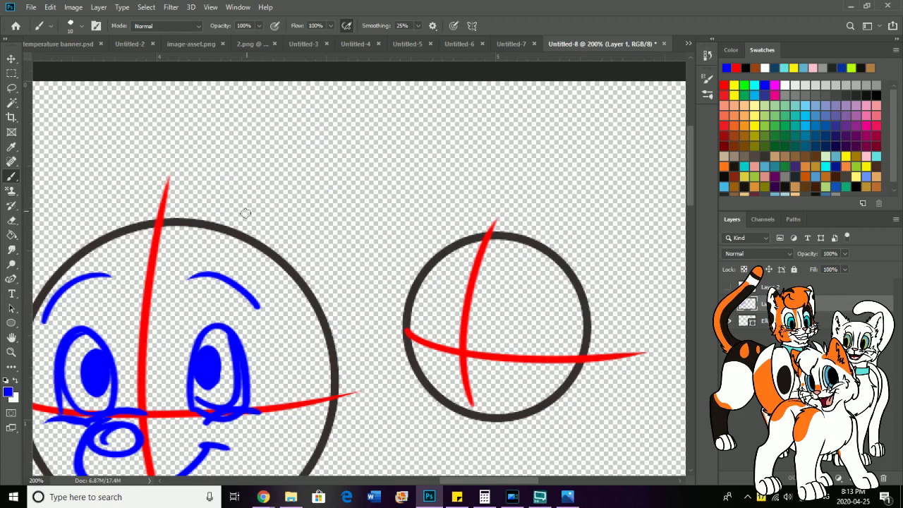
{"action": "mouse_move", "coordinate": [225, 229]}
{"action": "left_mouse_down"}
{"action": "mouse_move", "coordinate": [275, 116]}
{"action": "mouse_move", "coordinate": [311, 94]}
{"action": "mouse_move", "coordinate": [352, 232]}
{"action": "mouse_move", "coordinate": [341, 396]}
{"action": "left_mouse_up"}
{"action": "left_click_drag", "start_coordinate": [131, 310], "coordinate": [255, 324]}
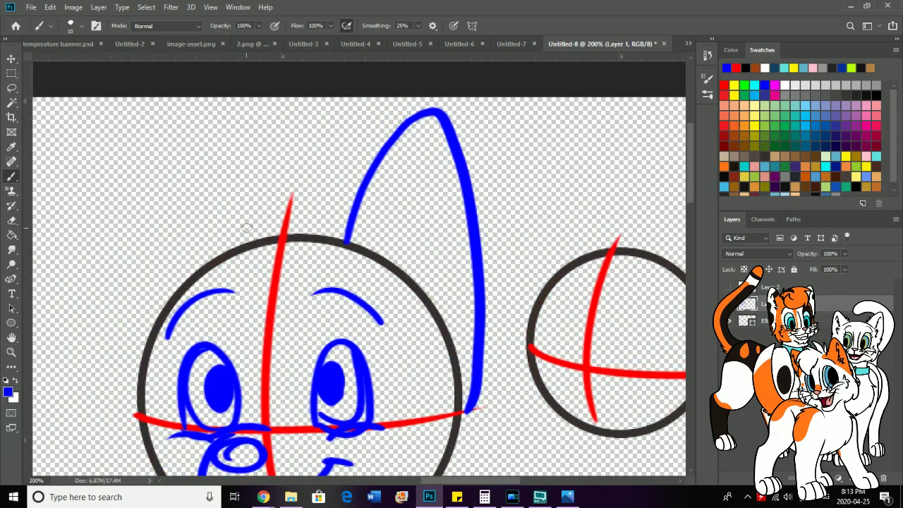
{"action": "mouse_move", "coordinate": [249, 250]}
{"action": "left_mouse_down"}
{"action": "mouse_move", "coordinate": [224, 145]}
{"action": "mouse_move", "coordinate": [177, 106]}
{"action": "mouse_move", "coordinate": [142, 418]}
{"action": "left_mouse_up"}
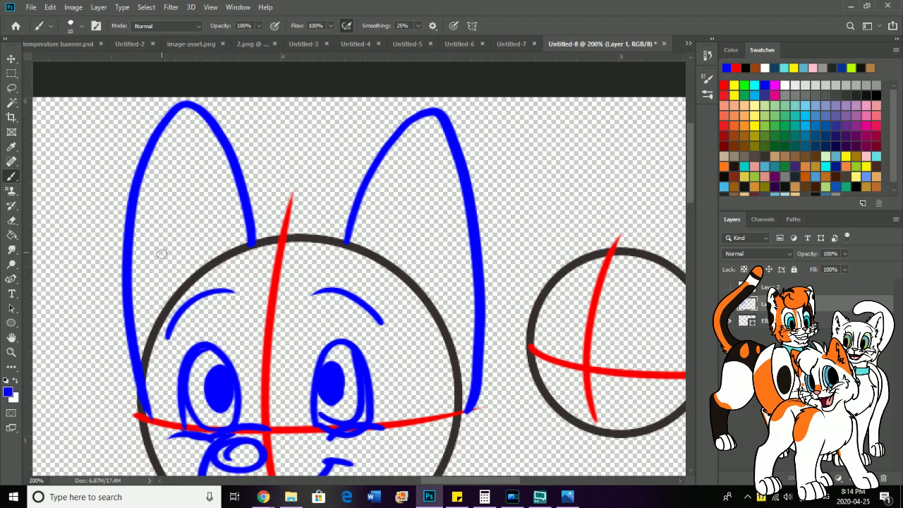
Step: Paint jagged cheek fur down both sides of the large head and a small curled tuft between its ears
{"action": "key", "text": "h"}
{"action": "left_click_drag", "start_coordinate": [125, 238], "coordinate": [70, 77]}
{"action": "left_click", "coordinate": [13, 352]}
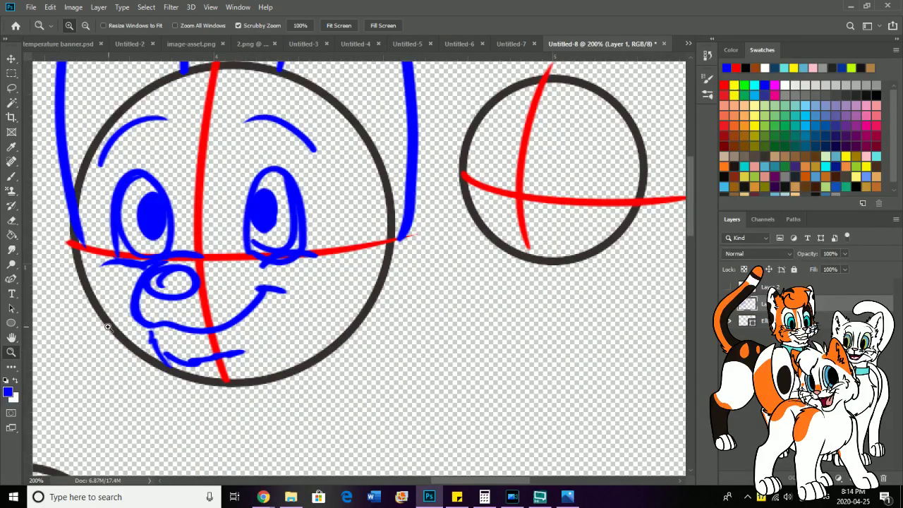
{"action": "right_click", "coordinate": [106, 324]}
{"action": "left_click", "coordinate": [132, 337]}
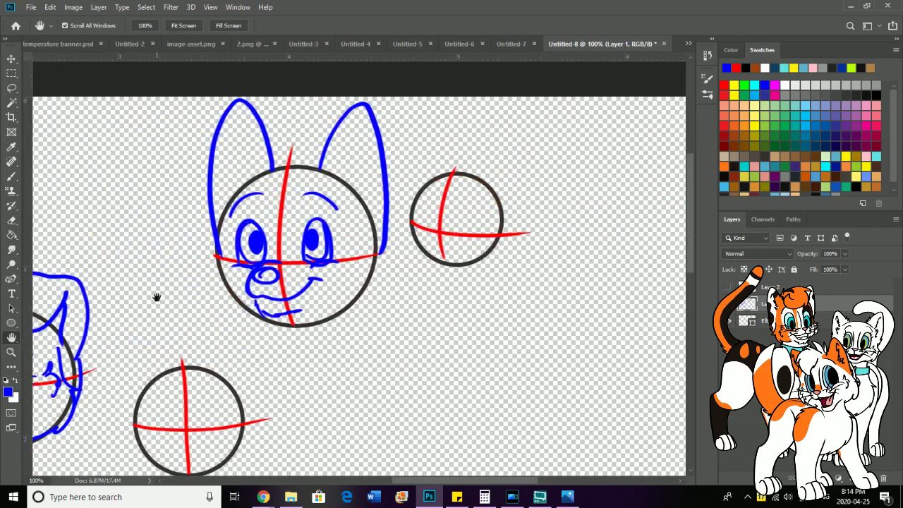
{"action": "left_click_drag", "start_coordinate": [155, 297], "coordinate": [105, 268]}
{"action": "key", "text": "b"}
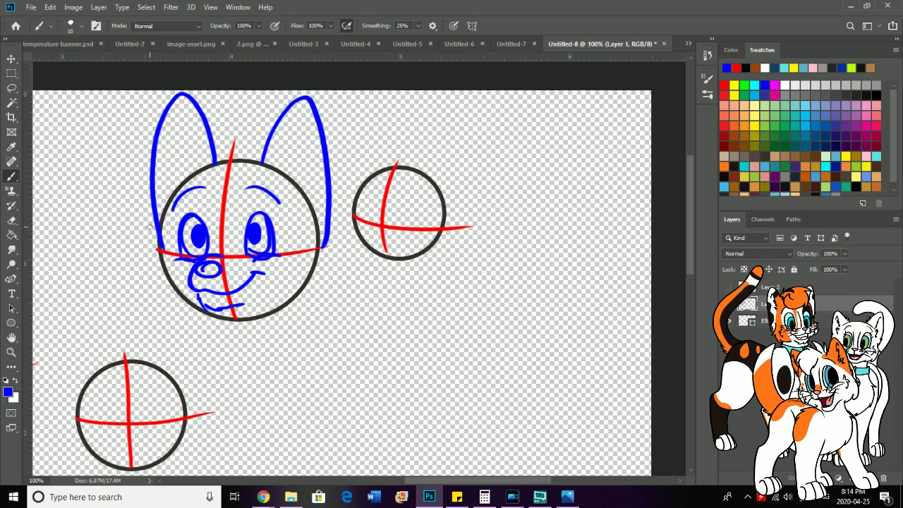
{"action": "mouse_move", "coordinate": [160, 247]}
{"action": "left_mouse_down"}
{"action": "mouse_move", "coordinate": [172, 299]}
{"action": "mouse_move", "coordinate": [194, 309]}
{"action": "left_mouse_up"}
{"action": "mouse_move", "coordinate": [323, 245]}
{"action": "left_mouse_down"}
{"action": "mouse_move", "coordinate": [325, 269]}
{"action": "mouse_move", "coordinate": [310, 306]}
{"action": "mouse_move", "coordinate": [279, 312]}
{"action": "left_mouse_up"}
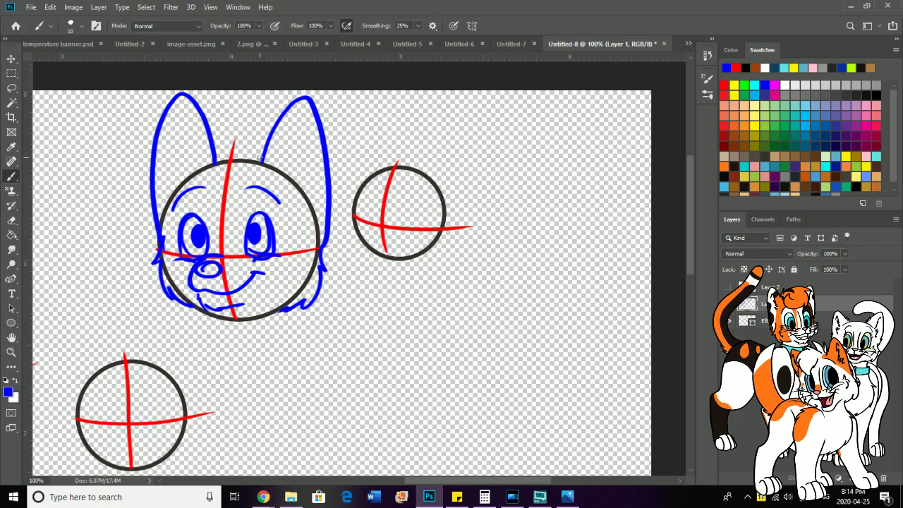
{"action": "mouse_move", "coordinate": [261, 157]}
{"action": "left_mouse_down"}
{"action": "mouse_move", "coordinate": [220, 153]}
{"action": "mouse_move", "coordinate": [230, 171]}
{"action": "left_mouse_up"}
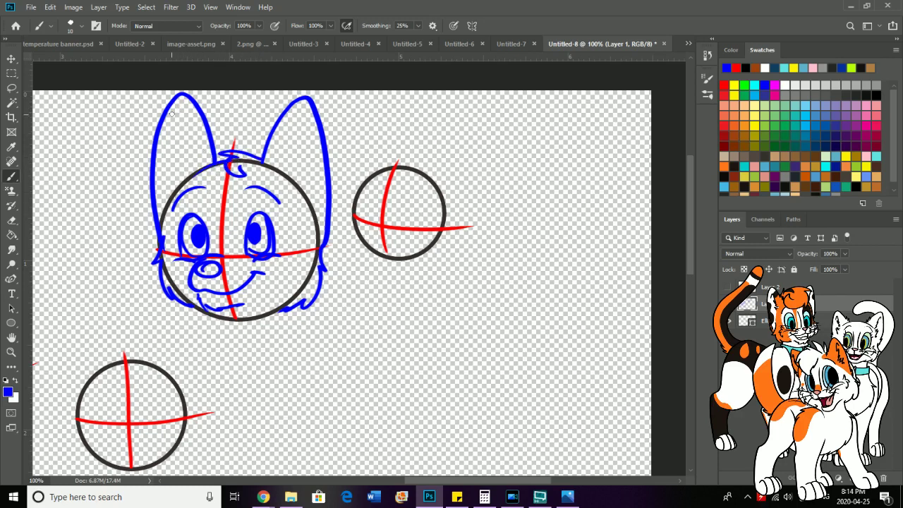
Step: Paint inner-ear lines and jagged fur strokes inside both pointed ears
{"action": "mouse_move", "coordinate": [172, 113]}
{"action": "left_mouse_down"}
{"action": "mouse_move", "coordinate": [188, 145]}
{"action": "mouse_move", "coordinate": [187, 171]}
{"action": "left_mouse_up"}
{"action": "left_click_drag", "start_coordinate": [305, 106], "coordinate": [287, 168]}
{"action": "left_click_drag", "start_coordinate": [182, 182], "coordinate": [173, 172]}
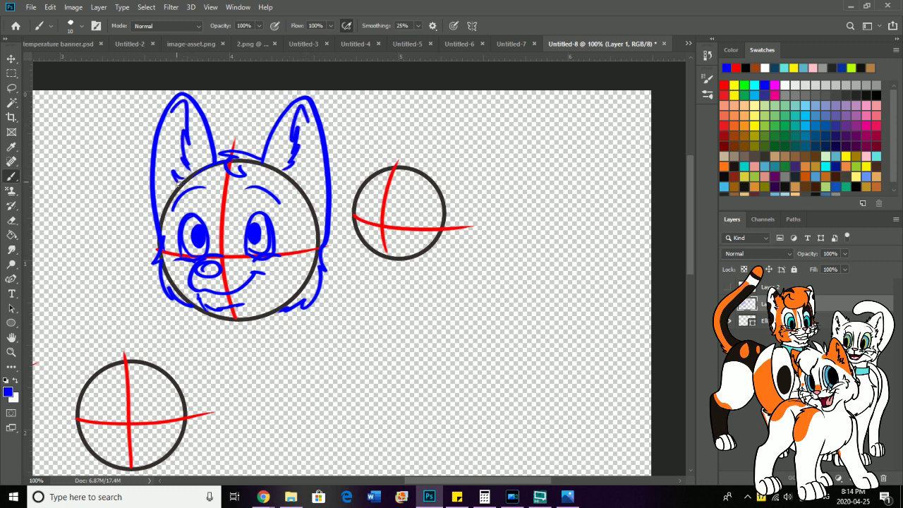
{"action": "left_click_drag", "start_coordinate": [296, 176], "coordinate": [312, 202]}
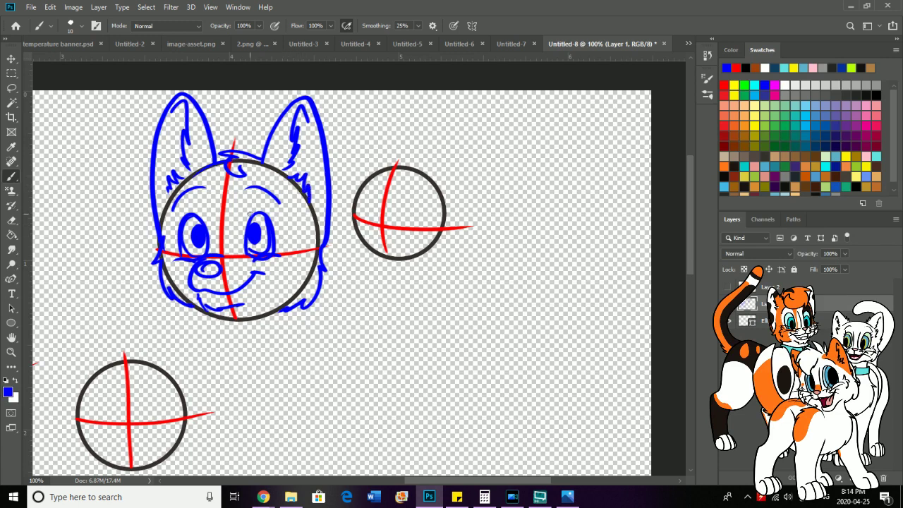
{"action": "left_click_drag", "start_coordinate": [144, 313], "coordinate": [163, 202]}
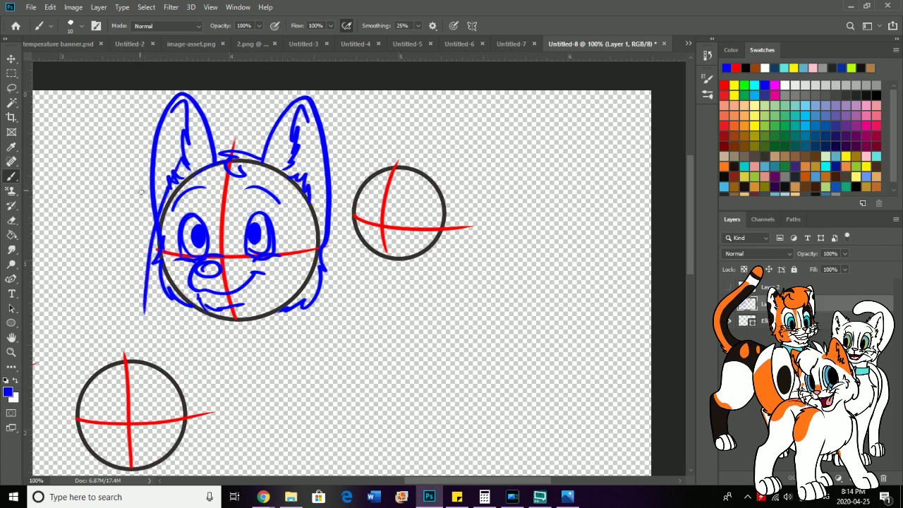
{"action": "key", "text": "ctrl+z"}
{"action": "key", "text": "space"}
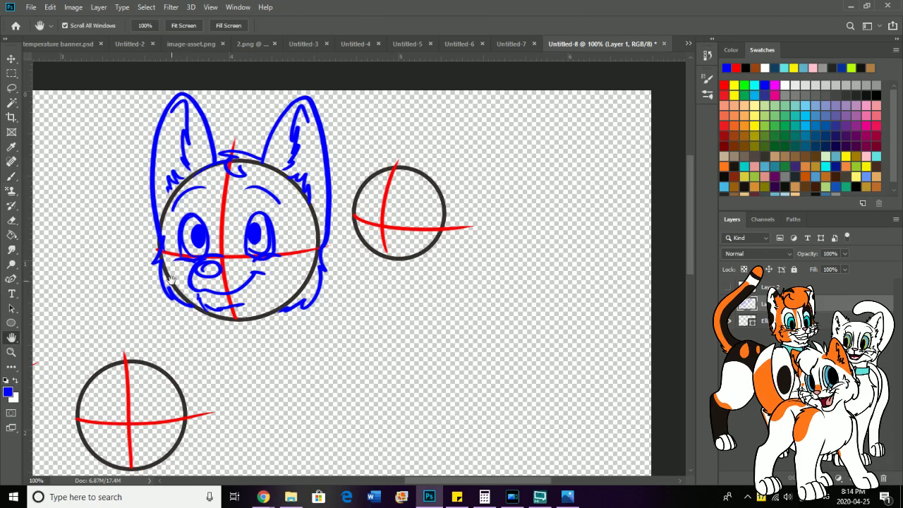
{"action": "left_click_drag", "start_coordinate": [170, 268], "coordinate": [143, 146]}
{"action": "left_click_drag", "start_coordinate": [149, 257], "coordinate": [170, 218]}
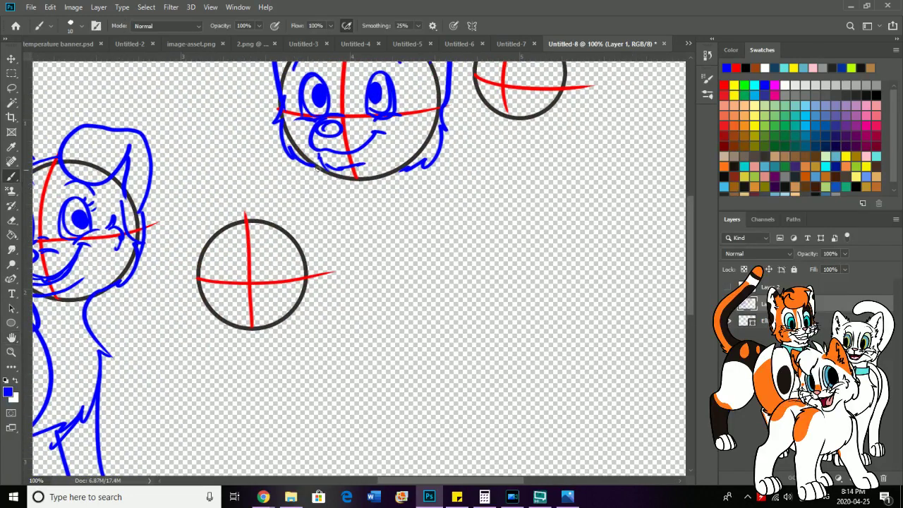
{"action": "left_click_drag", "start_coordinate": [315, 166], "coordinate": [292, 226]}
{"action": "mouse_move", "coordinate": [316, 211]}
{"action": "left_mouse_down"}
{"action": "mouse_move", "coordinate": [309, 302]}
{"action": "mouse_move", "coordinate": [317, 280]}
{"action": "mouse_move", "coordinate": [353, 317]}
{"action": "left_mouse_up"}
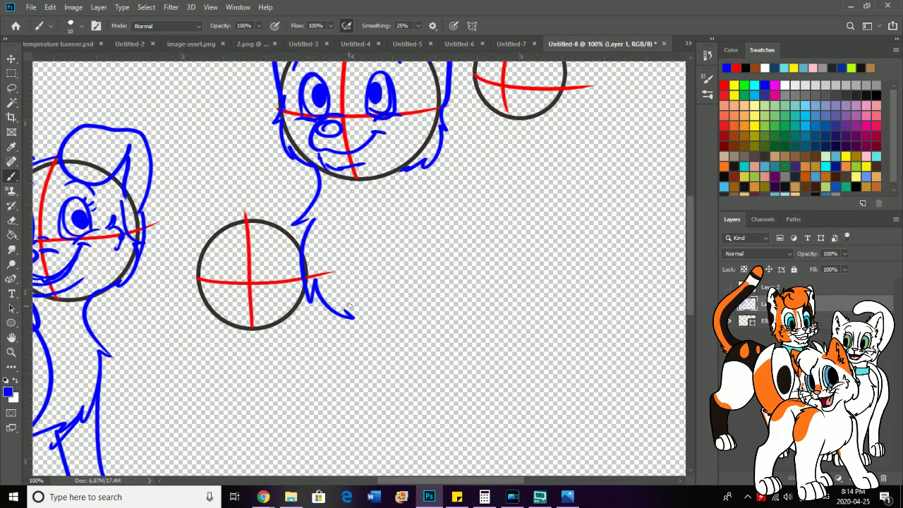
{"action": "key", "text": "space"}
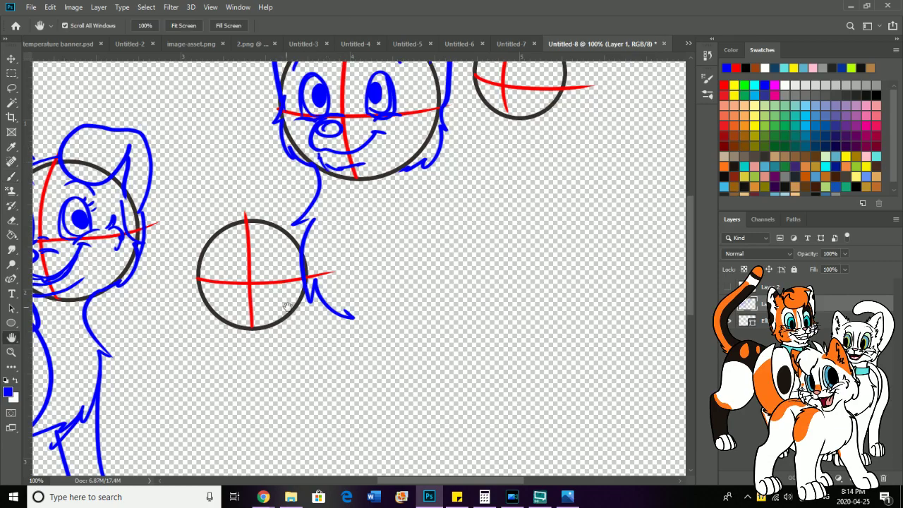
{"action": "mouse_move", "coordinate": [298, 250]}
{"action": "left_mouse_down"}
{"action": "mouse_move", "coordinate": [409, 73]}
{"action": "mouse_move", "coordinate": [315, 169]}
{"action": "mouse_move", "coordinate": [200, 227]}
{"action": "mouse_move", "coordinate": [162, 192]}
{"action": "left_mouse_up"}
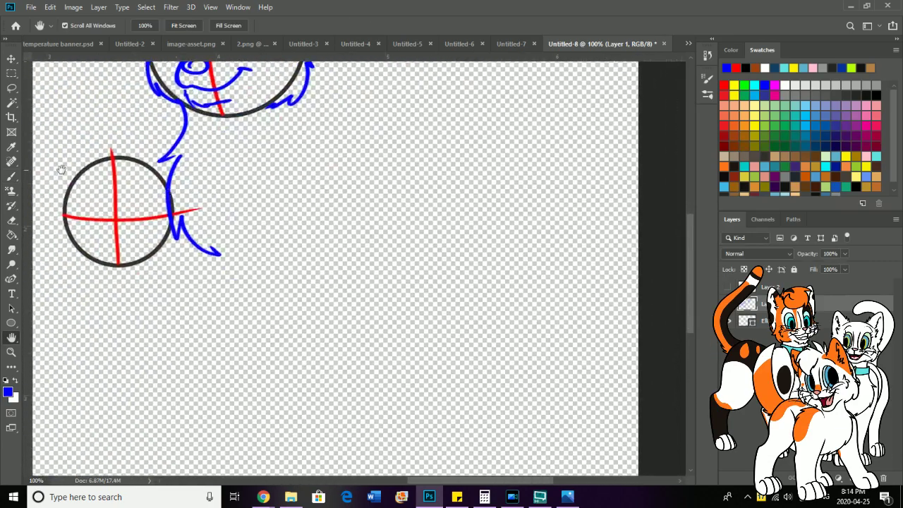
{"action": "key", "text": "ctrl+z"}
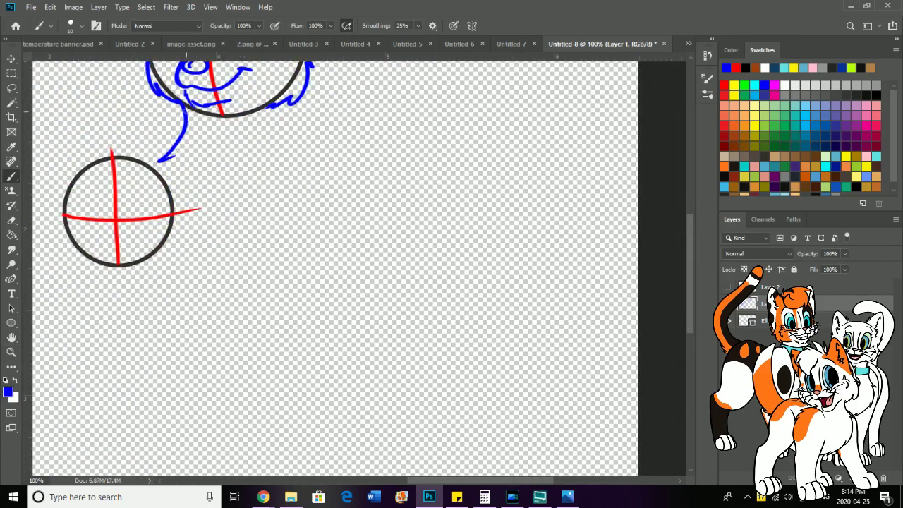
{"action": "key", "text": "ctrl+z"}
Step: Paint the neck and jagged chest fur below the head, then the near front leg with its paw
{"action": "mouse_move", "coordinate": [180, 103]}
{"action": "left_mouse_down"}
{"action": "mouse_move", "coordinate": [184, 167]}
{"action": "mouse_move", "coordinate": [180, 185]}
{"action": "mouse_move", "coordinate": [171, 183]}
{"action": "mouse_move", "coordinate": [196, 177]}
{"action": "mouse_move", "coordinate": [183, 233]}
{"action": "left_mouse_up"}
{"action": "mouse_move", "coordinate": [197, 236]}
{"action": "left_mouse_down"}
{"action": "mouse_move", "coordinate": [202, 263]}
{"action": "mouse_move", "coordinate": [257, 299]}
{"action": "left_mouse_up"}
{"action": "key", "text": "space"}
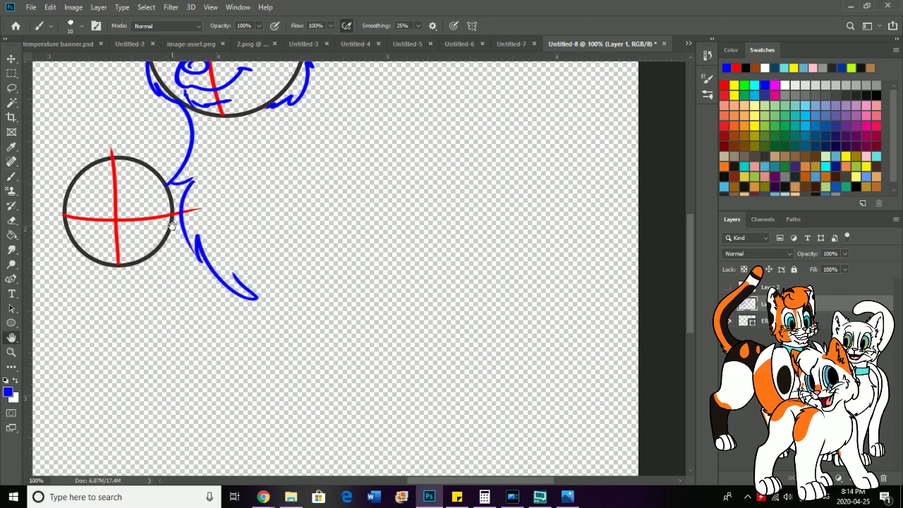
{"action": "left_click_drag", "start_coordinate": [233, 266], "coordinate": [273, 301]}
{"action": "mouse_move", "coordinate": [232, 376]}
{"action": "left_mouse_down"}
{"action": "mouse_move", "coordinate": [242, 214]}
{"action": "mouse_move", "coordinate": [115, 227]}
{"action": "mouse_move", "coordinate": [33, 201]}
{"action": "left_mouse_up"}
{"action": "mouse_move", "coordinate": [292, 203]}
{"action": "left_mouse_down"}
{"action": "mouse_move", "coordinate": [233, 359]}
{"action": "mouse_move", "coordinate": [182, 368]}
{"action": "mouse_move", "coordinate": [212, 330]}
{"action": "mouse_move", "coordinate": [220, 336]}
{"action": "left_mouse_up"}
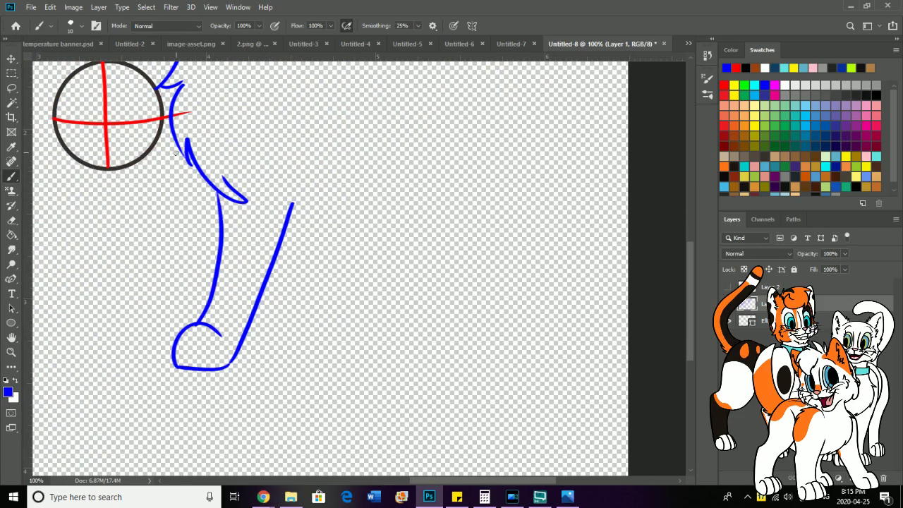
Step: Paint the curved shoulder with fur tips, the back of the neck and the far front leg with its paw
{"action": "key", "text": "space"}
{"action": "mouse_move", "coordinate": [173, 199]}
{"action": "left_mouse_down"}
{"action": "mouse_move", "coordinate": [157, 254]}
{"action": "mouse_move", "coordinate": [103, 344]}
{"action": "mouse_move", "coordinate": [191, 185]}
{"action": "mouse_move", "coordinate": [262, 208]}
{"action": "left_mouse_up"}
{"action": "left_click", "coordinate": [5, 179]}
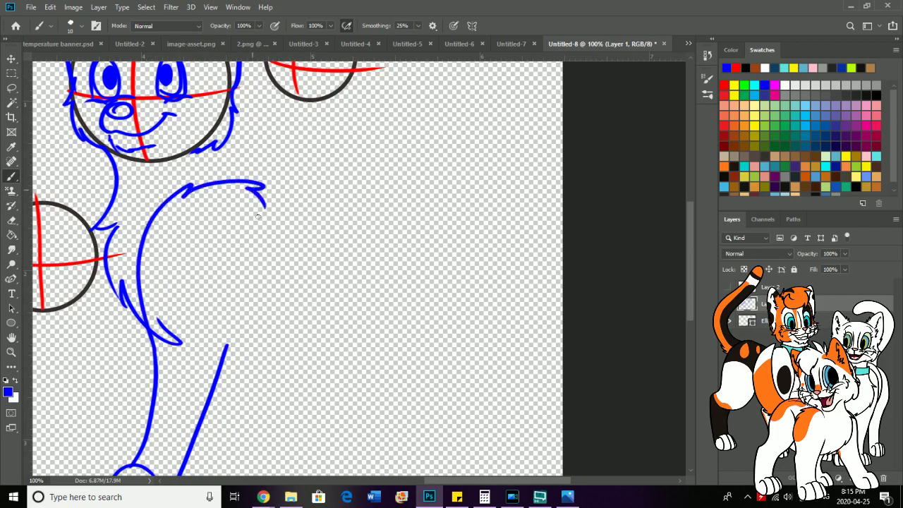
{"action": "key", "text": "space"}
{"action": "left_click_drag", "start_coordinate": [87, 389], "coordinate": [79, 291]}
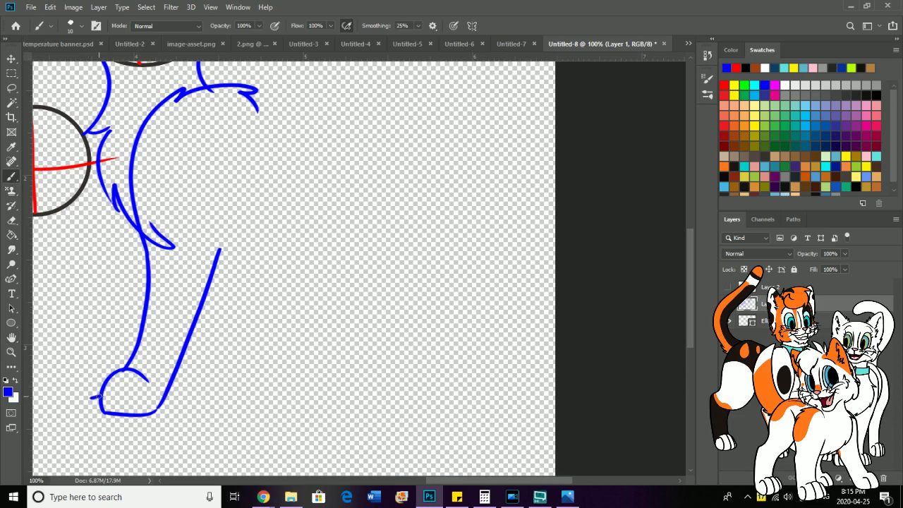
{"action": "mouse_move", "coordinate": [98, 398]}
{"action": "left_mouse_down"}
{"action": "mouse_move", "coordinate": [118, 341]}
{"action": "mouse_move", "coordinate": [103, 360]}
{"action": "mouse_move", "coordinate": [107, 218]}
{"action": "mouse_move", "coordinate": [129, 181]}
{"action": "left_mouse_up"}
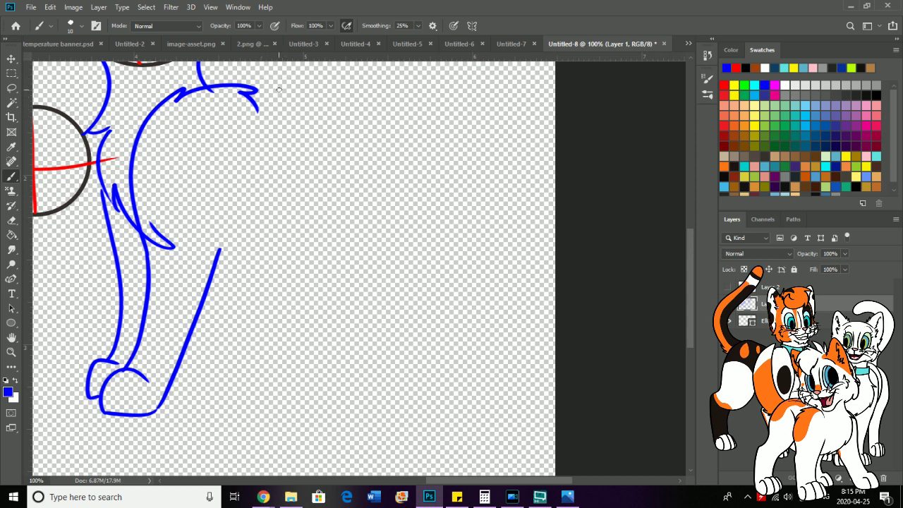
Step: Paint the back and rump, the belly line, both hind legs with paws and the near front leg's elbow
{"action": "mouse_move", "coordinate": [253, 101]}
{"action": "left_mouse_down"}
{"action": "mouse_move", "coordinate": [316, 97]}
{"action": "mouse_move", "coordinate": [394, 128]}
{"action": "mouse_move", "coordinate": [441, 306]}
{"action": "mouse_move", "coordinate": [427, 404]}
{"action": "mouse_move", "coordinate": [373, 407]}
{"action": "mouse_move", "coordinate": [399, 369]}
{"action": "mouse_move", "coordinate": [353, 287]}
{"action": "mouse_move", "coordinate": [322, 179]}
{"action": "left_mouse_up"}
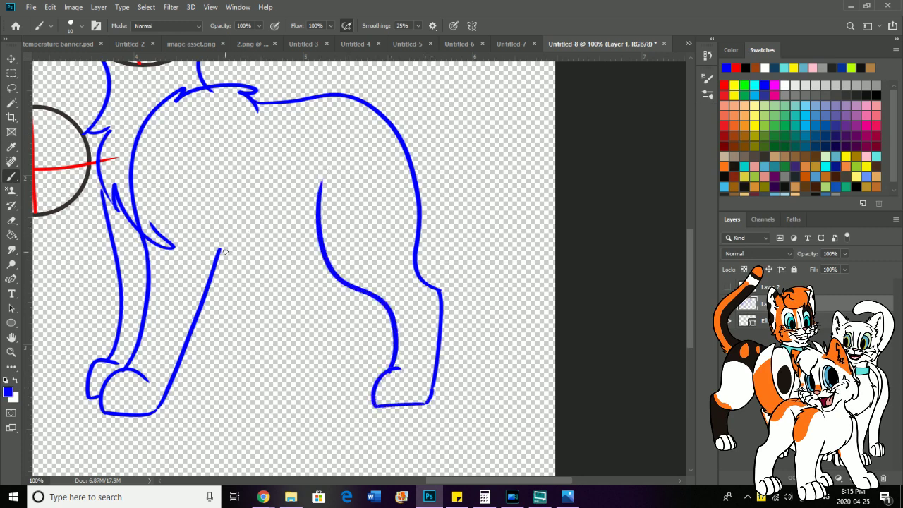
{"action": "mouse_move", "coordinate": [220, 251]}
{"action": "left_mouse_down"}
{"action": "mouse_move", "coordinate": [291, 237]}
{"action": "mouse_move", "coordinate": [326, 221]}
{"action": "left_mouse_up"}
{"action": "mouse_move", "coordinate": [346, 288]}
{"action": "left_mouse_down"}
{"action": "mouse_move", "coordinate": [295, 387]}
{"action": "mouse_move", "coordinate": [264, 387]}
{"action": "mouse_move", "coordinate": [290, 350]}
{"action": "mouse_move", "coordinate": [304, 271]}
{"action": "mouse_move", "coordinate": [303, 282]}
{"action": "mouse_move", "coordinate": [281, 244]}
{"action": "left_mouse_up"}
{"action": "mouse_move", "coordinate": [223, 212]}
{"action": "left_mouse_down"}
{"action": "mouse_move", "coordinate": [219, 287]}
{"action": "mouse_move", "coordinate": [168, 381]}
{"action": "left_mouse_up"}
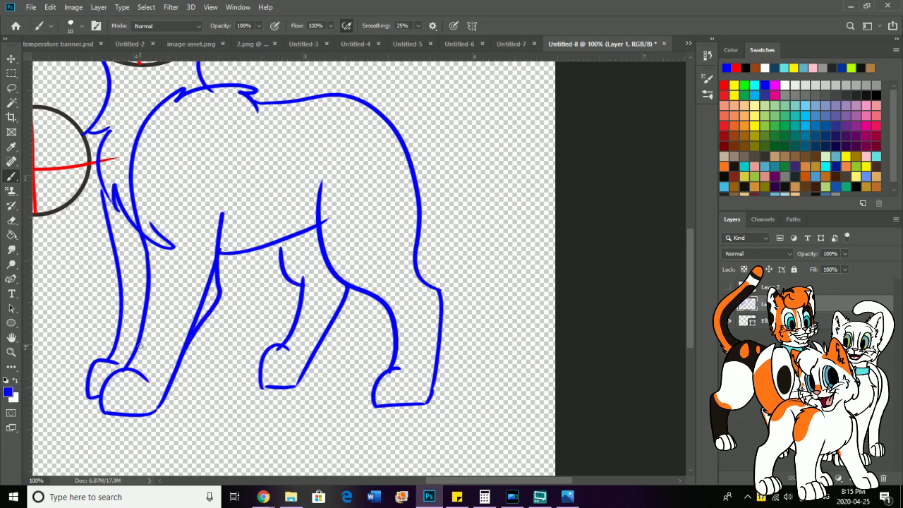
Step: Add jagged fur strokes along both front legs and paint a long bushy tail sweeping from the rump to the hind paw
{"action": "mouse_move", "coordinate": [141, 346]}
{"action": "left_mouse_down"}
{"action": "mouse_move", "coordinate": [170, 283]}
{"action": "mouse_move", "coordinate": [145, 321]}
{"action": "mouse_move", "coordinate": [159, 269]}
{"action": "left_mouse_up"}
{"action": "left_click_drag", "start_coordinate": [142, 322], "coordinate": [164, 274]}
{"action": "left_click_drag", "start_coordinate": [162, 285], "coordinate": [134, 190]}
{"action": "mouse_move", "coordinate": [117, 341]}
{"action": "left_mouse_down"}
{"action": "mouse_move", "coordinate": [140, 269]}
{"action": "mouse_move", "coordinate": [131, 254]}
{"action": "left_mouse_up"}
{"action": "mouse_move", "coordinate": [117, 324]}
{"action": "left_mouse_down"}
{"action": "mouse_move", "coordinate": [125, 287]}
{"action": "mouse_move", "coordinate": [113, 235]}
{"action": "left_mouse_up"}
{"action": "left_click_drag", "start_coordinate": [132, 275], "coordinate": [109, 210]}
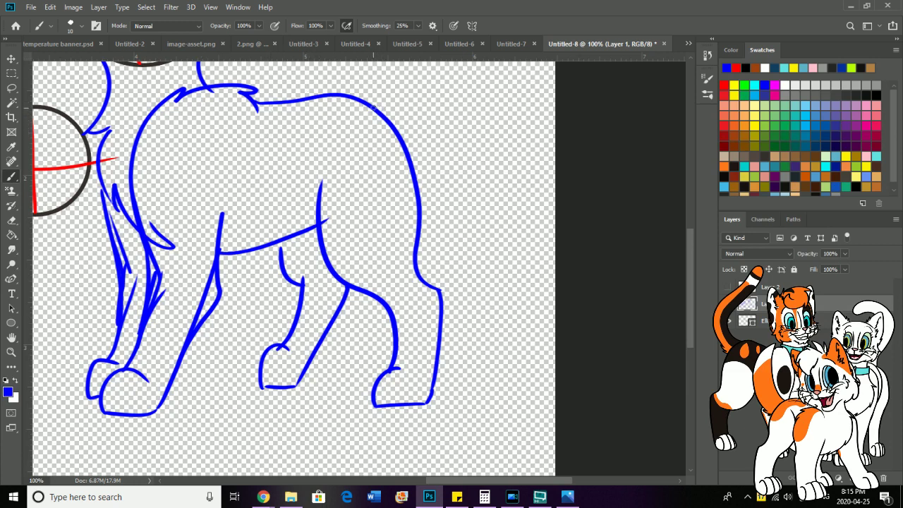
{"action": "mouse_move", "coordinate": [376, 107]}
{"action": "left_mouse_down"}
{"action": "mouse_move", "coordinate": [469, 224]}
{"action": "mouse_move", "coordinate": [518, 320]}
{"action": "mouse_move", "coordinate": [506, 371]}
{"action": "mouse_move", "coordinate": [437, 393]}
{"action": "left_mouse_up"}
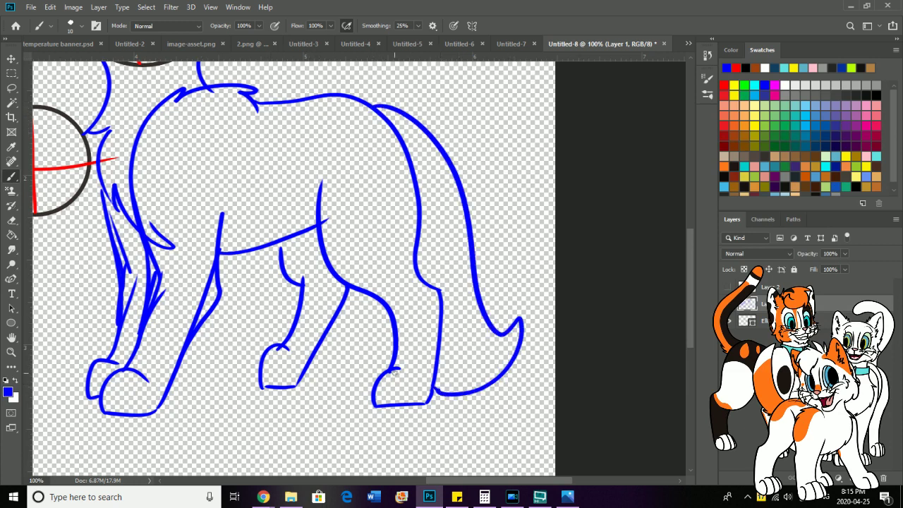
Step: Paint a curved line along the back of the near hind leg's lower section and try a diagonal stroke across the thigh
{"action": "left_click_drag", "start_coordinate": [394, 370], "coordinate": [369, 296]}
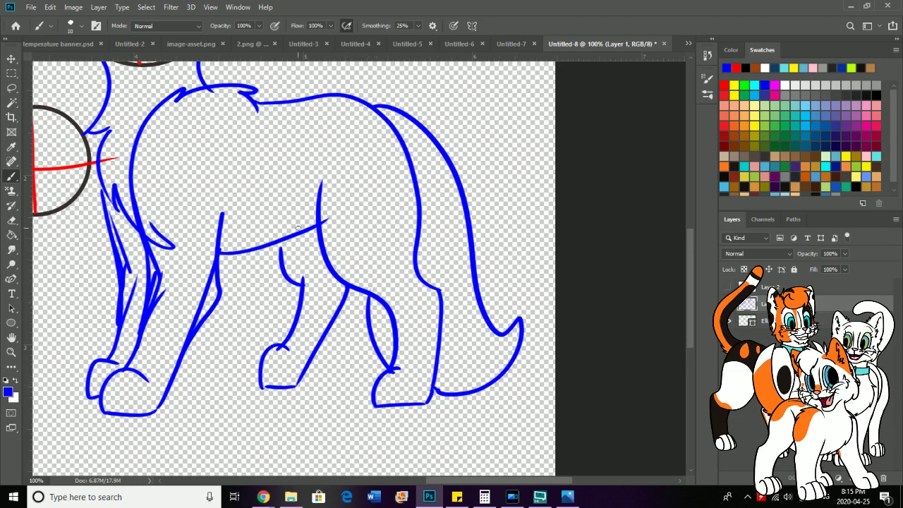
{"action": "left_click_drag", "start_coordinate": [308, 124], "coordinate": [366, 262]}
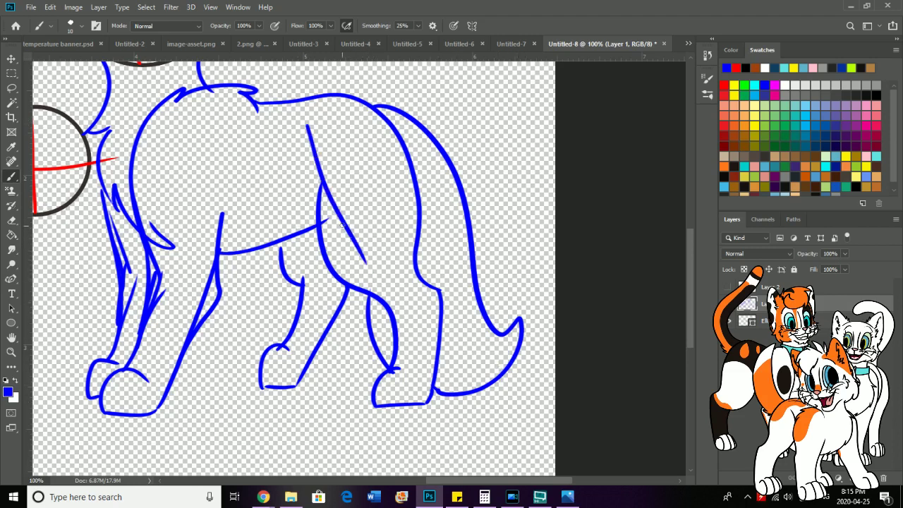
{"action": "key", "text": "ctrl+z"}
Step: Erase the stray dots beside the near front leg and the overlapping line inside the back edge of that leg
{"action": "key", "text": "space"}
{"action": "left_click_drag", "start_coordinate": [312, 188], "coordinate": [389, 254]}
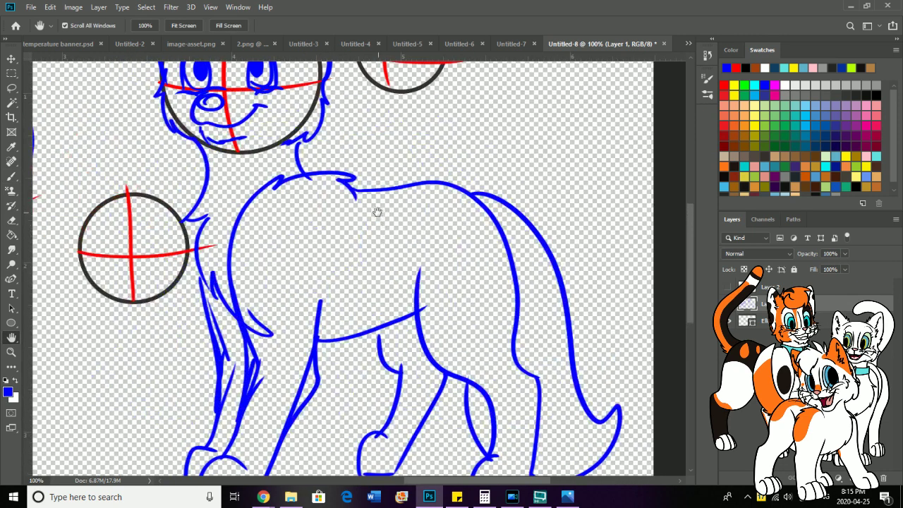
{"action": "left_click_drag", "start_coordinate": [329, 304], "coordinate": [300, 247]}
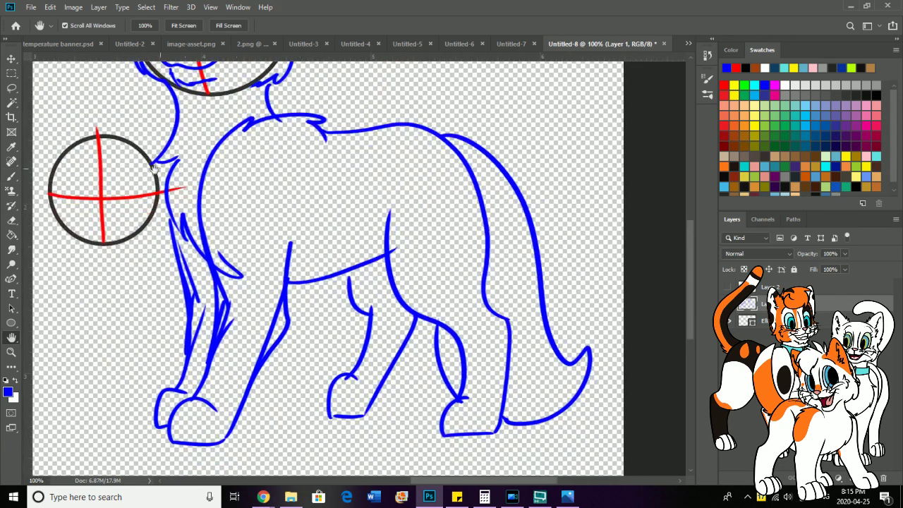
{"action": "left_click", "coordinate": [12, 178]}
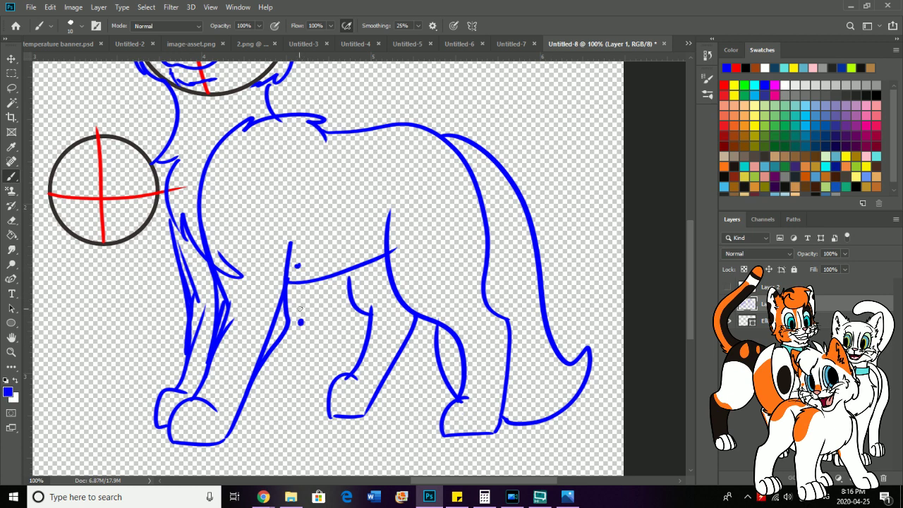
{"action": "left_click", "coordinate": [11, 221]}
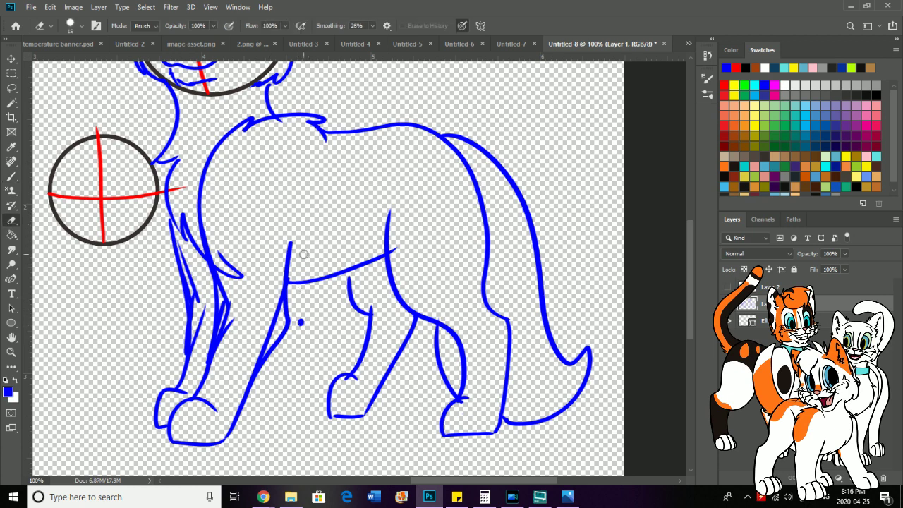
{"action": "left_click", "coordinate": [301, 322]}
{"action": "mouse_move", "coordinate": [292, 241]}
{"action": "left_mouse_down"}
{"action": "mouse_move", "coordinate": [278, 260]}
{"action": "mouse_move", "coordinate": [274, 319]}
{"action": "mouse_move", "coordinate": [274, 270]}
{"action": "mouse_move", "coordinate": [279, 320]}
{"action": "mouse_move", "coordinate": [238, 361]}
{"action": "left_mouse_up"}
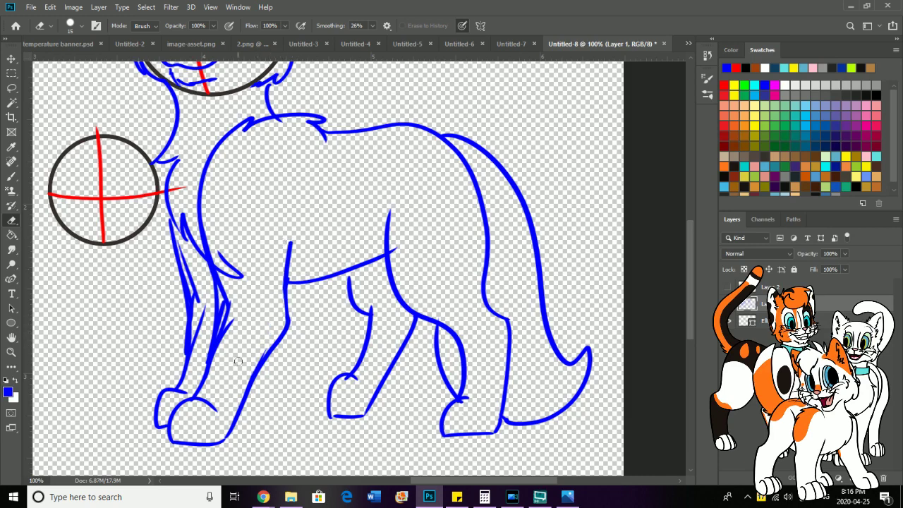
Step: Paint both tall oval eyes with filled pupils on the small circle beside the large dog's head, working at 200% zoom
{"action": "key", "text": "space"}
{"action": "left_click_drag", "start_coordinate": [184, 303], "coordinate": [288, 352]}
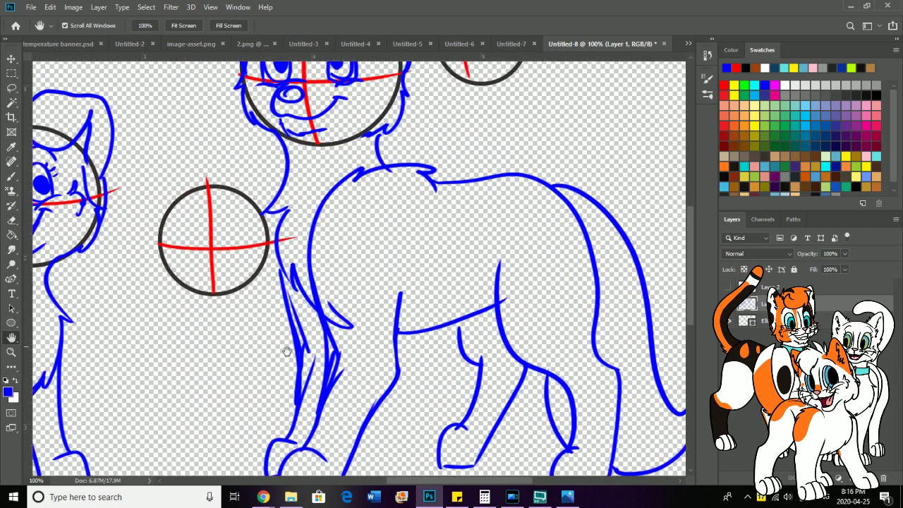
{"action": "mouse_move", "coordinate": [175, 286]}
{"action": "left_mouse_down"}
{"action": "mouse_move", "coordinate": [217, 227]}
{"action": "mouse_move", "coordinate": [190, 272]}
{"action": "left_mouse_up"}
{"action": "mouse_move", "coordinate": [138, 210]}
{"action": "left_mouse_down"}
{"action": "mouse_move", "coordinate": [169, 281]}
{"action": "mouse_move", "coordinate": [145, 282]}
{"action": "mouse_move", "coordinate": [106, 321]}
{"action": "left_mouse_up"}
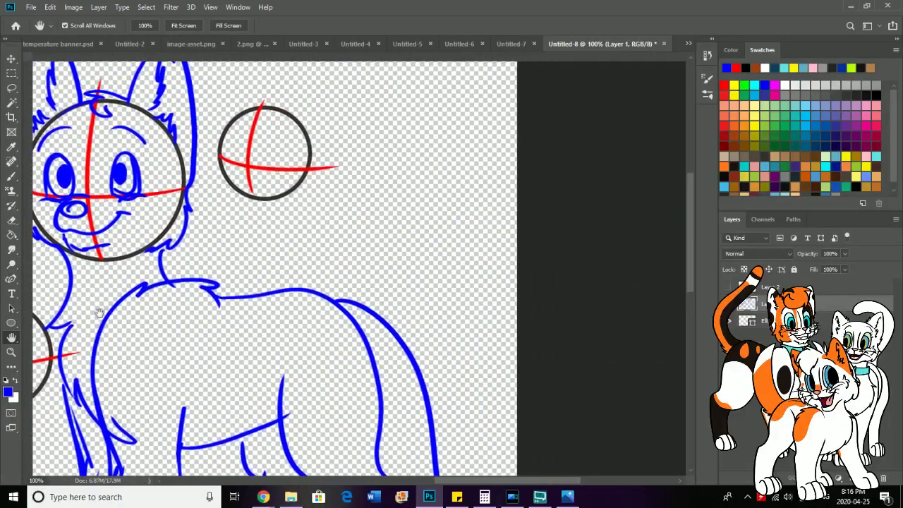
{"action": "left_click", "coordinate": [12, 178]}
{"action": "left_click", "coordinate": [10, 353]}
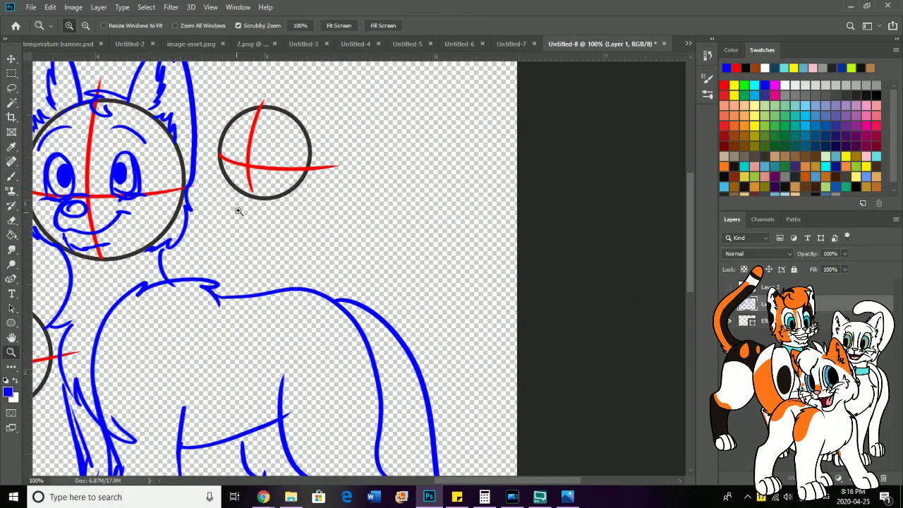
{"action": "left_click", "coordinate": [297, 119]}
{"action": "key", "text": "h"}
{"action": "left_click", "coordinate": [11, 178]}
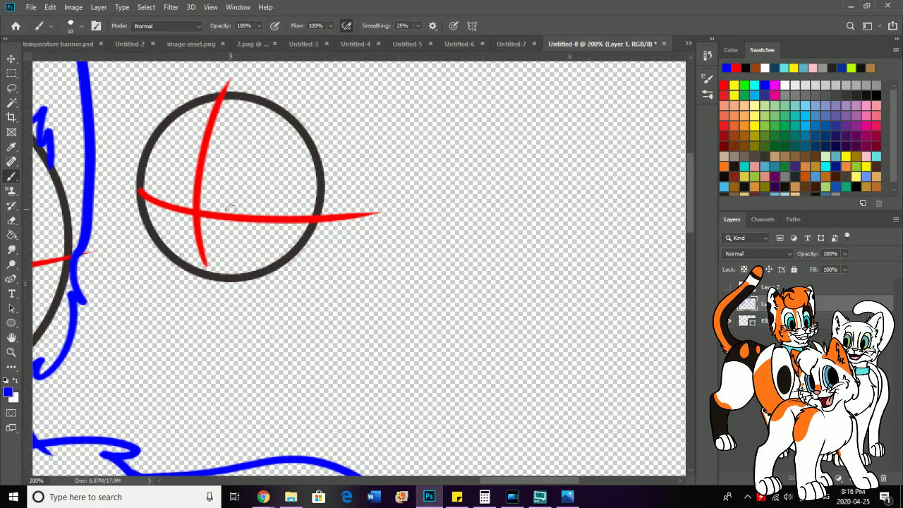
{"action": "mouse_move", "coordinate": [227, 212]}
{"action": "left_mouse_down"}
{"action": "mouse_move", "coordinate": [264, 134]}
{"action": "mouse_move", "coordinate": [269, 231]}
{"action": "mouse_move", "coordinate": [230, 210]}
{"action": "left_mouse_up"}
{"action": "left_click_drag", "start_coordinate": [249, 157], "coordinate": [237, 200]}
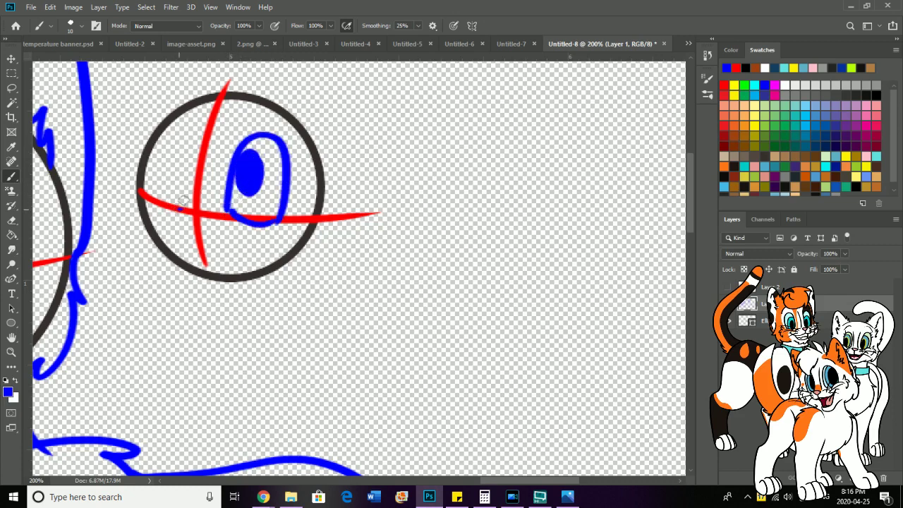
{"action": "mouse_move", "coordinate": [176, 135]}
{"action": "left_mouse_down"}
{"action": "mouse_move", "coordinate": [150, 190]}
{"action": "mouse_move", "coordinate": [178, 206]}
{"action": "mouse_move", "coordinate": [175, 155]}
{"action": "left_mouse_up"}
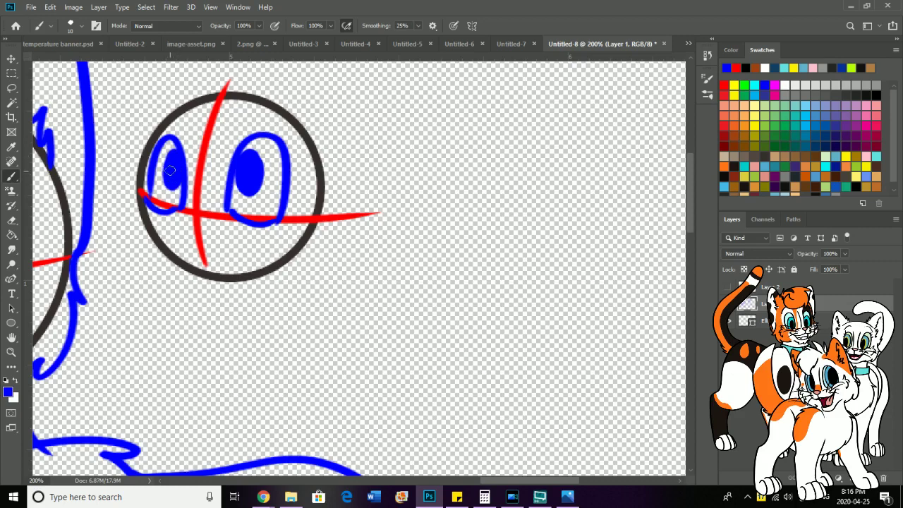
Step: Paint the small dog's muzzle with a filled nose and smile, both eyebrows, and an open lower jaw
{"action": "mouse_move", "coordinate": [190, 212]}
{"action": "left_mouse_down"}
{"action": "mouse_move", "coordinate": [167, 214]}
{"action": "mouse_move", "coordinate": [185, 210]}
{"action": "mouse_move", "coordinate": [183, 222]}
{"action": "mouse_move", "coordinate": [223, 263]}
{"action": "mouse_move", "coordinate": [248, 243]}
{"action": "mouse_move", "coordinate": [255, 252]}
{"action": "left_mouse_up"}
{"action": "mouse_move", "coordinate": [162, 243]}
{"action": "left_mouse_down"}
{"action": "mouse_move", "coordinate": [173, 198]}
{"action": "mouse_move", "coordinate": [203, 204]}
{"action": "left_mouse_up"}
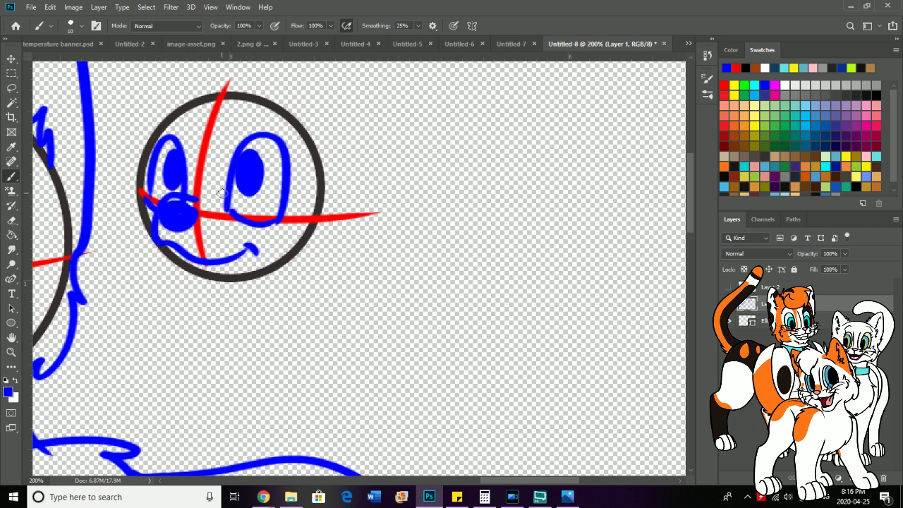
{"action": "left_click_drag", "start_coordinate": [292, 143], "coordinate": [263, 111]}
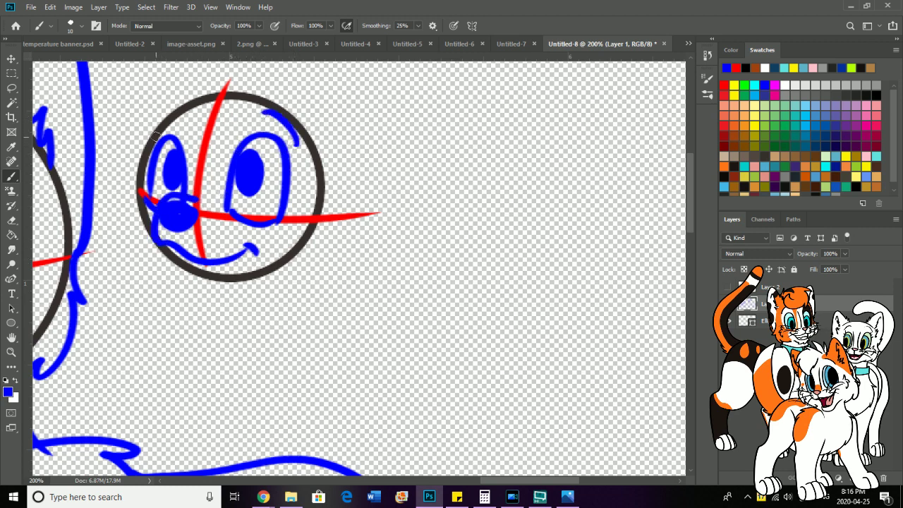
{"action": "left_click_drag", "start_coordinate": [150, 135], "coordinate": [195, 113]}
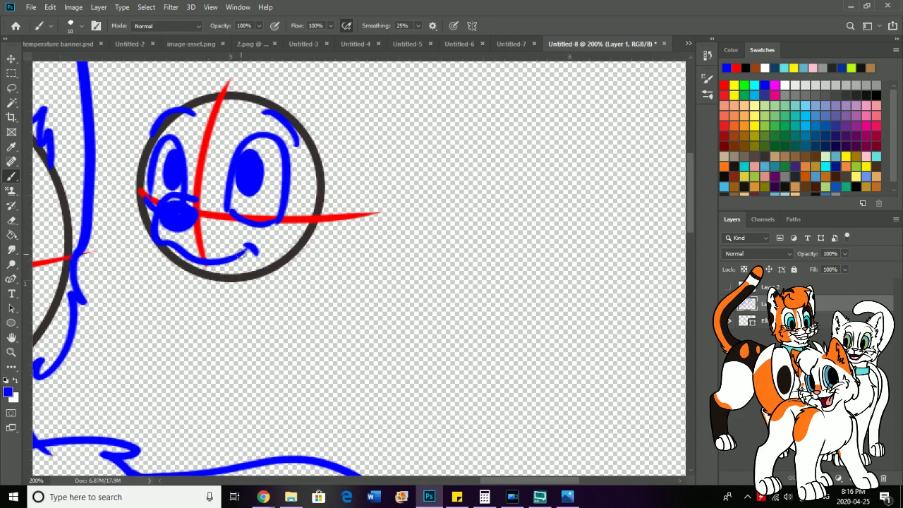
{"action": "mouse_move", "coordinate": [243, 250]}
{"action": "left_mouse_down"}
{"action": "mouse_move", "coordinate": [199, 285]}
{"action": "mouse_move", "coordinate": [171, 283]}
{"action": "mouse_move", "coordinate": [180, 256]}
{"action": "mouse_move", "coordinate": [212, 305]}
{"action": "mouse_move", "coordinate": [248, 266]}
{"action": "left_mouse_up"}
Step: Paint curled hair tufts on top of the small head and try two large pointed ear shapes beside them
{"action": "key", "text": "h"}
{"action": "left_click_drag", "start_coordinate": [182, 203], "coordinate": [232, 253]}
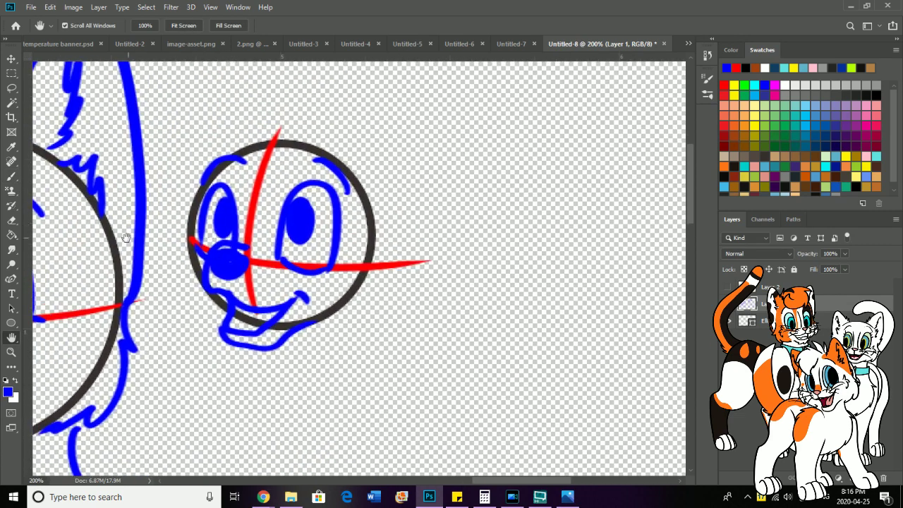
{"action": "left_click", "coordinate": [11, 351]}
{"action": "right_click", "coordinate": [140, 342]}
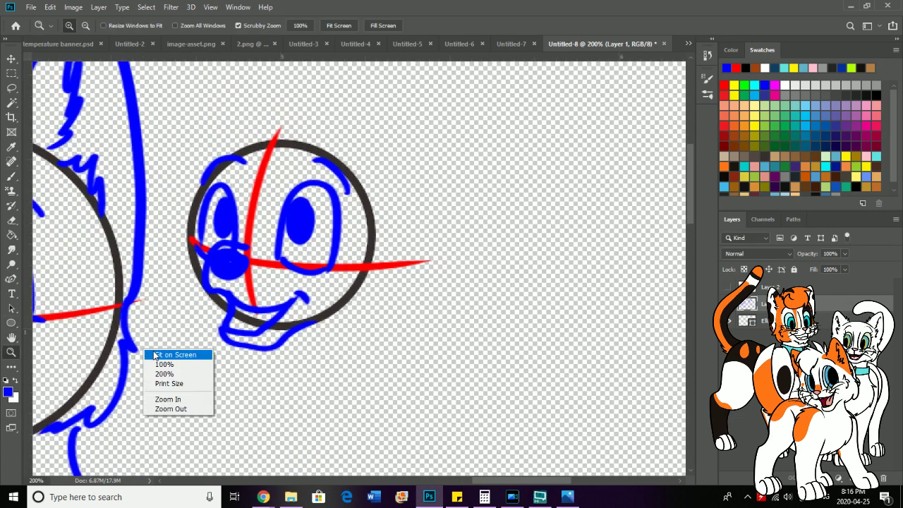
{"action": "left_click", "coordinate": [169, 351]}
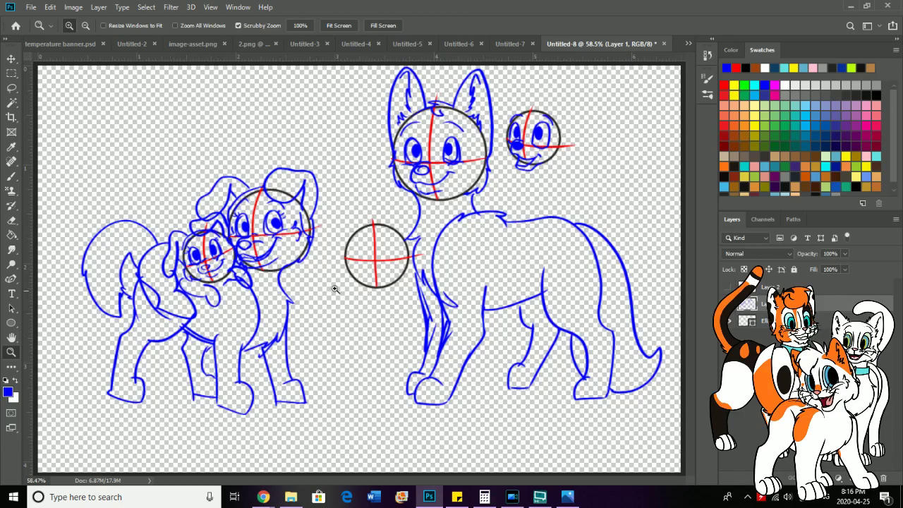
{"action": "left_click_drag", "start_coordinate": [537, 157], "coordinate": [507, 132]}
{"action": "key", "text": "h"}
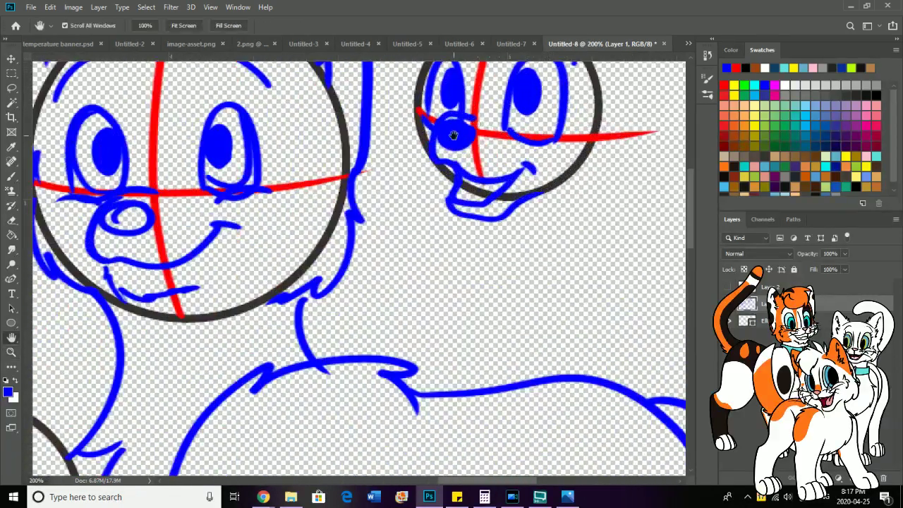
{"action": "left_click_drag", "start_coordinate": [444, 127], "coordinate": [228, 286]}
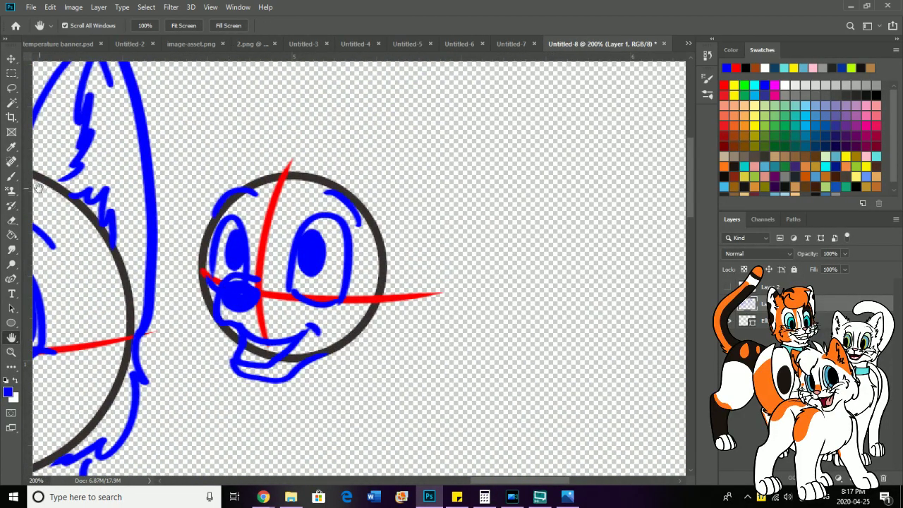
{"action": "left_click", "coordinate": [13, 177]}
{"action": "mouse_move", "coordinate": [335, 171]}
{"action": "left_mouse_down"}
{"action": "mouse_move", "coordinate": [344, 144]}
{"action": "mouse_move", "coordinate": [316, 177]}
{"action": "mouse_move", "coordinate": [263, 180]}
{"action": "mouse_move", "coordinate": [295, 171]}
{"action": "mouse_move", "coordinate": [429, 195]}
{"action": "mouse_move", "coordinate": [388, 304]}
{"action": "left_mouse_up"}
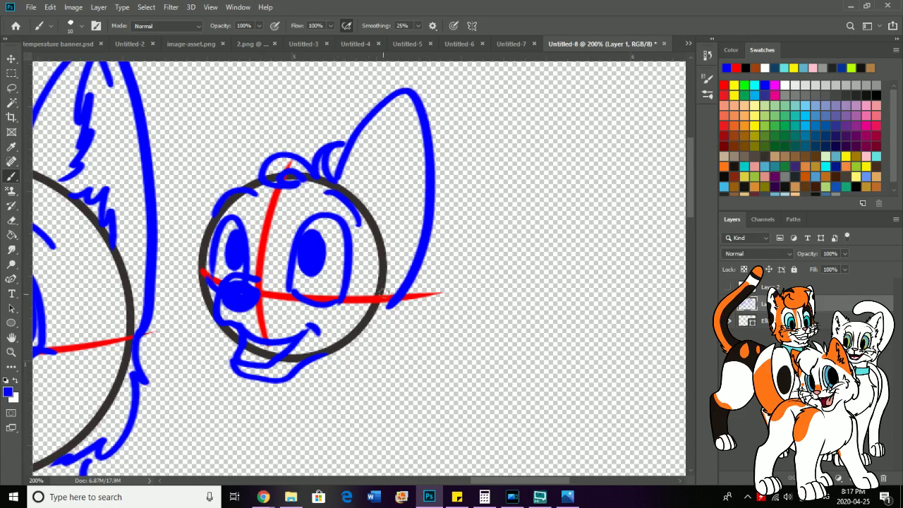
{"action": "key", "text": "ctrl+z"}
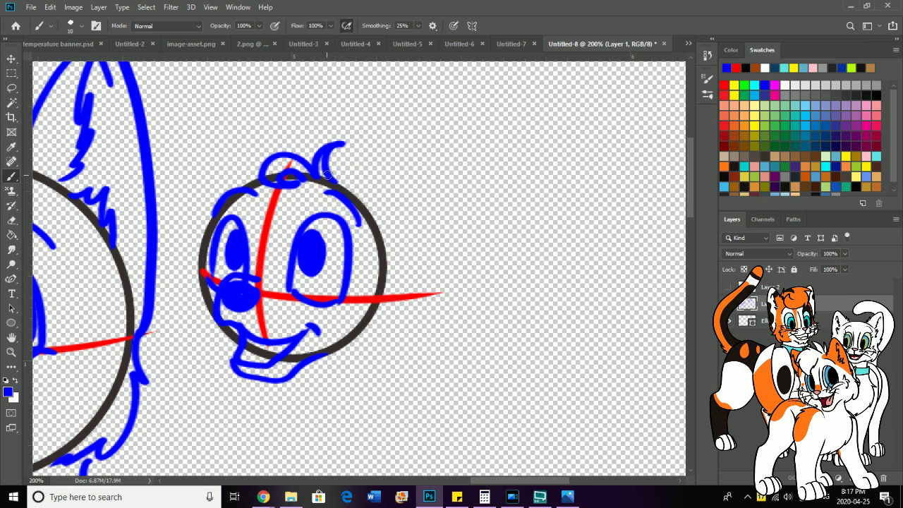
{"action": "mouse_move", "coordinate": [323, 163]}
{"action": "left_mouse_down"}
{"action": "mouse_move", "coordinate": [323, 102]}
{"action": "mouse_move", "coordinate": [367, 74]}
{"action": "mouse_move", "coordinate": [388, 303]}
{"action": "mouse_move", "coordinate": [382, 309]}
{"action": "left_mouse_up"}
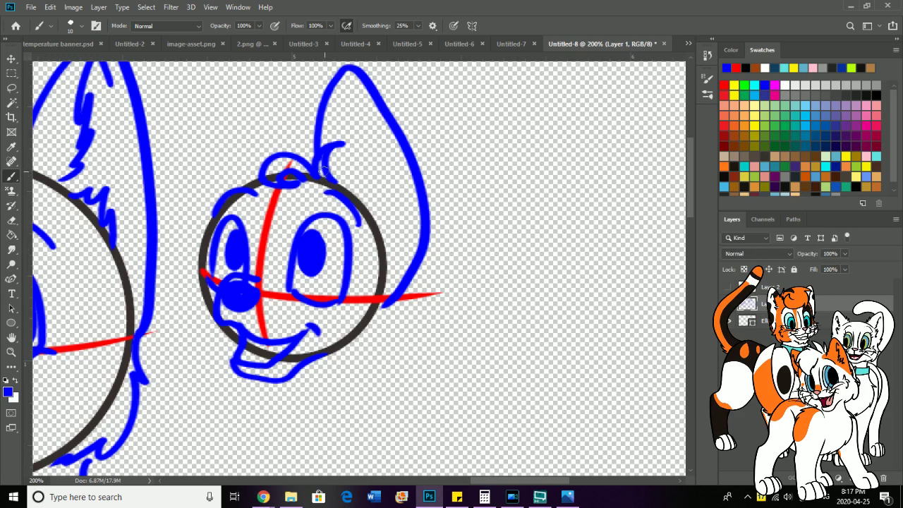
{"action": "key", "text": "ctrl+z"}
Step: Paint the tall pointed near ear, the far ear behind it, and fluffy cheek fur on both sides of the small head
{"action": "mouse_move", "coordinate": [319, 164]}
{"action": "left_mouse_down"}
{"action": "mouse_move", "coordinate": [305, 128]}
{"action": "mouse_move", "coordinate": [350, 83]}
{"action": "mouse_move", "coordinate": [376, 283]}
{"action": "left_mouse_up"}
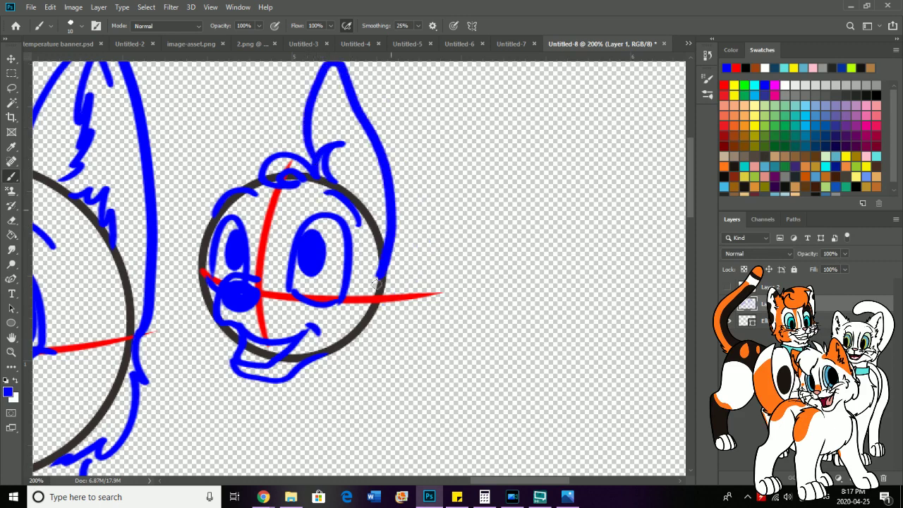
{"action": "mouse_move", "coordinate": [310, 69]}
{"action": "left_mouse_down"}
{"action": "mouse_move", "coordinate": [203, 167]}
{"action": "mouse_move", "coordinate": [195, 201]}
{"action": "mouse_move", "coordinate": [205, 266]}
{"action": "left_mouse_up"}
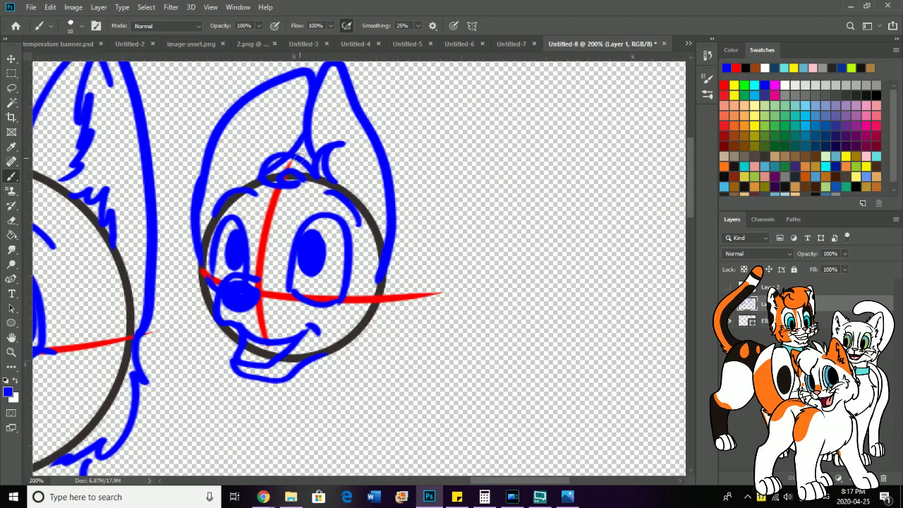
{"action": "mouse_move", "coordinate": [385, 247]}
{"action": "left_mouse_down"}
{"action": "mouse_move", "coordinate": [409, 305]}
{"action": "mouse_move", "coordinate": [359, 359]}
{"action": "mouse_move", "coordinate": [326, 353]}
{"action": "left_mouse_up"}
{"action": "left_click_drag", "start_coordinate": [192, 236], "coordinate": [170, 300]}
{"action": "left_click_drag", "start_coordinate": [185, 311], "coordinate": [220, 344]}
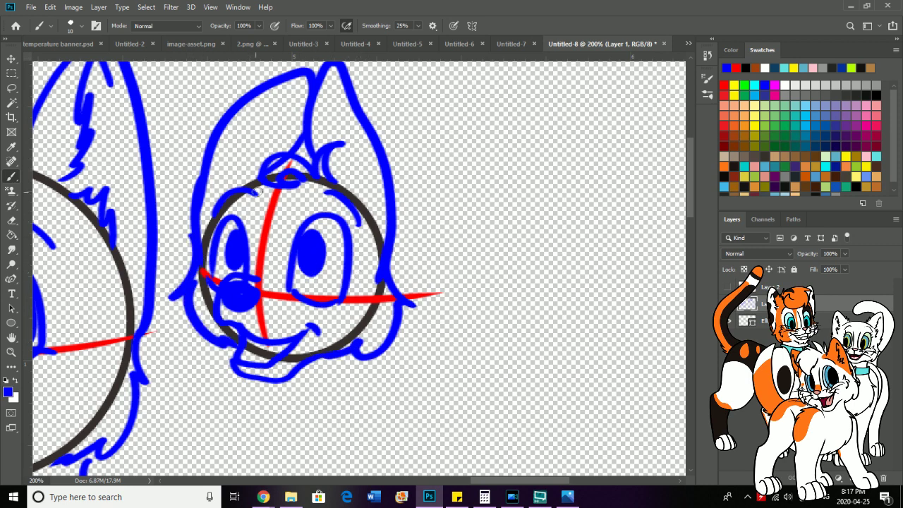
Step: Examine the small head up close and in the context of the whole drawing
{"action": "key", "text": "h"}
{"action": "left_click_drag", "start_coordinate": [161, 395], "coordinate": [183, 174]}
{"action": "left_click_drag", "start_coordinate": [161, 255], "coordinate": [111, 317]}
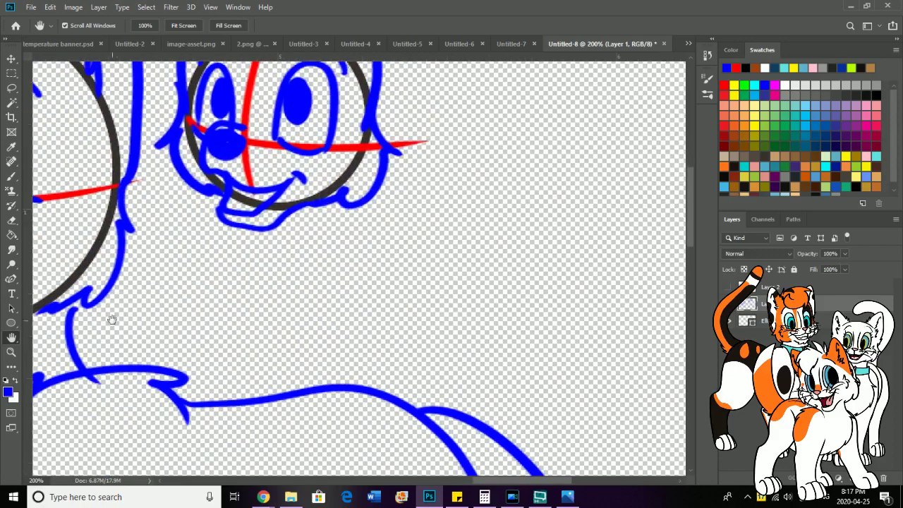
{"action": "key", "text": "z"}
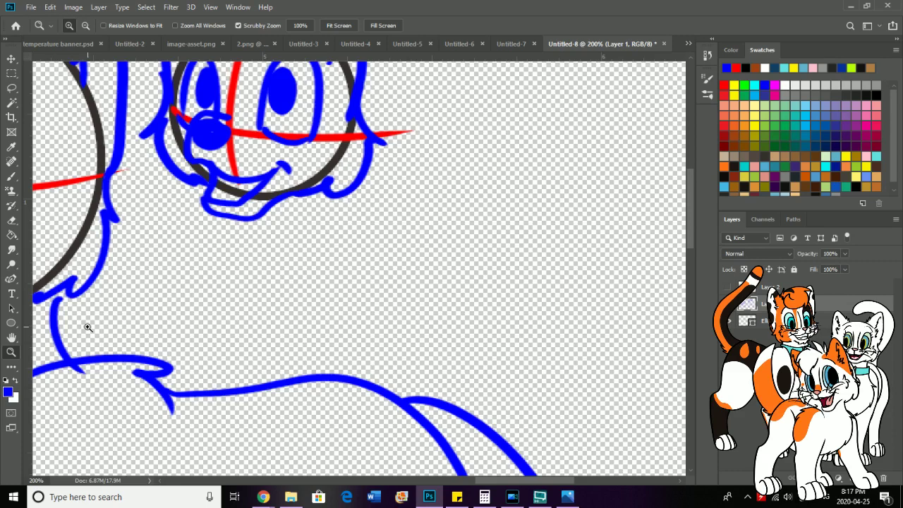
{"action": "left_click", "coordinate": [11, 177]}
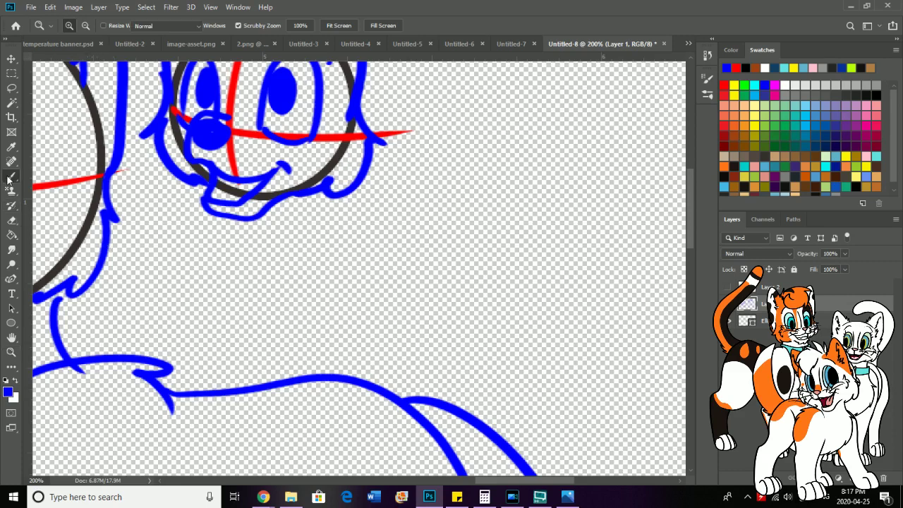
{"action": "left_click", "coordinate": [11, 351]}
{"action": "right_click", "coordinate": [128, 326]}
{"action": "left_click", "coordinate": [150, 337]}
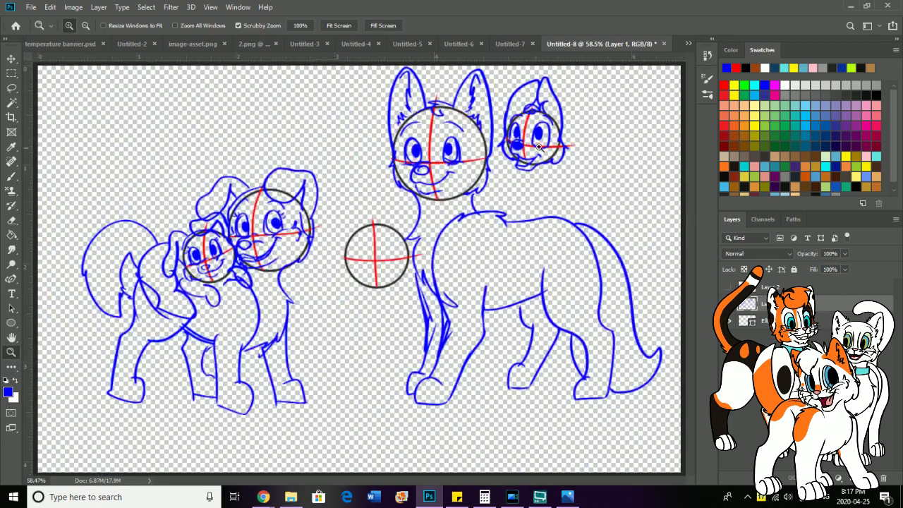
{"action": "left_click_drag", "start_coordinate": [576, 127], "coordinate": [576, 127]}
{"action": "key", "text": "h"}
{"action": "left_click_drag", "start_coordinate": [353, 190], "coordinate": [141, 239]}
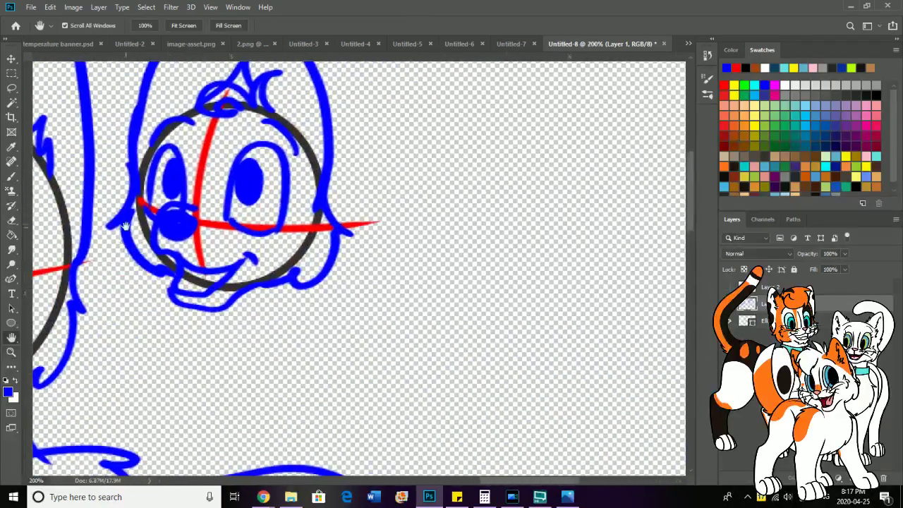
Step: Lasso the small dog's head and move it slightly up and toward the large dog's head, and clear the selection
{"action": "right_click", "coordinate": [127, 249]}
{"action": "right_click", "coordinate": [132, 280]}
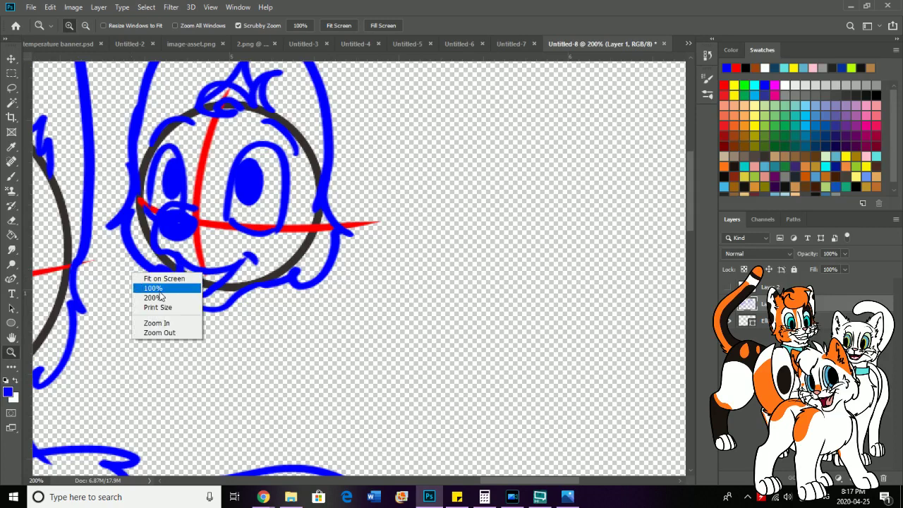
{"action": "left_click", "coordinate": [162, 288]}
{"action": "left_click", "coordinate": [12, 87]}
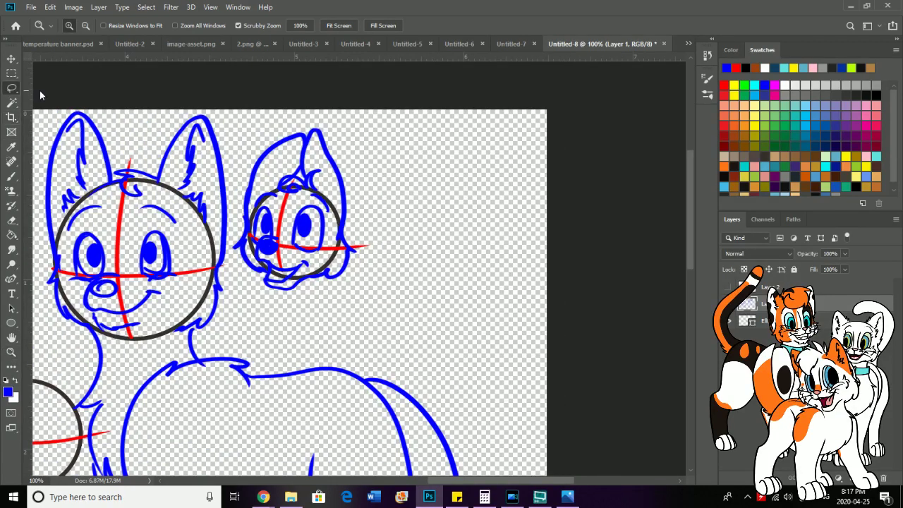
{"action": "mouse_move", "coordinate": [364, 280]}
{"action": "left_mouse_down"}
{"action": "mouse_move", "coordinate": [286, 313]}
{"action": "mouse_move", "coordinate": [237, 288]}
{"action": "mouse_move", "coordinate": [230, 260]}
{"action": "mouse_move", "coordinate": [241, 217]}
{"action": "left_mouse_up"}
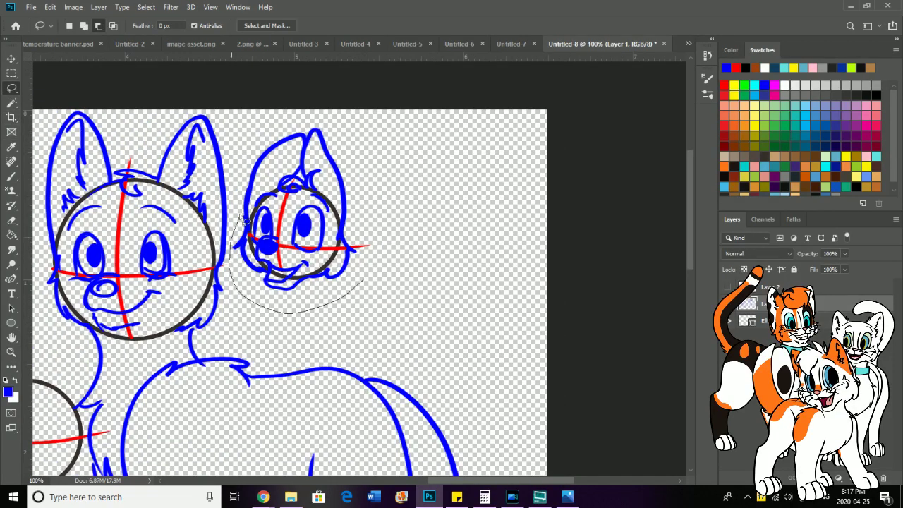
{"action": "mouse_move", "coordinate": [259, 141]}
{"action": "left_mouse_down"}
{"action": "mouse_move", "coordinate": [381, 221]}
{"action": "mouse_move", "coordinate": [366, 274]}
{"action": "left_mouse_up"}
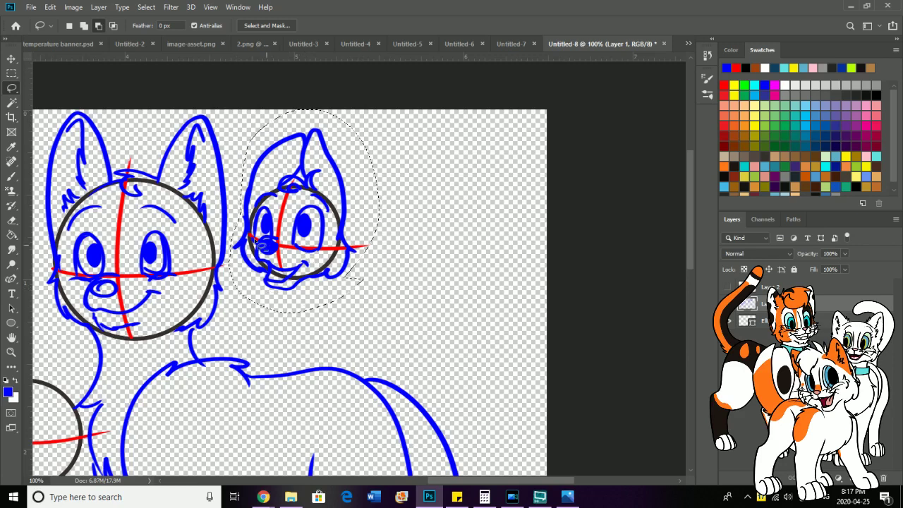
{"action": "left_click", "coordinate": [12, 58]}
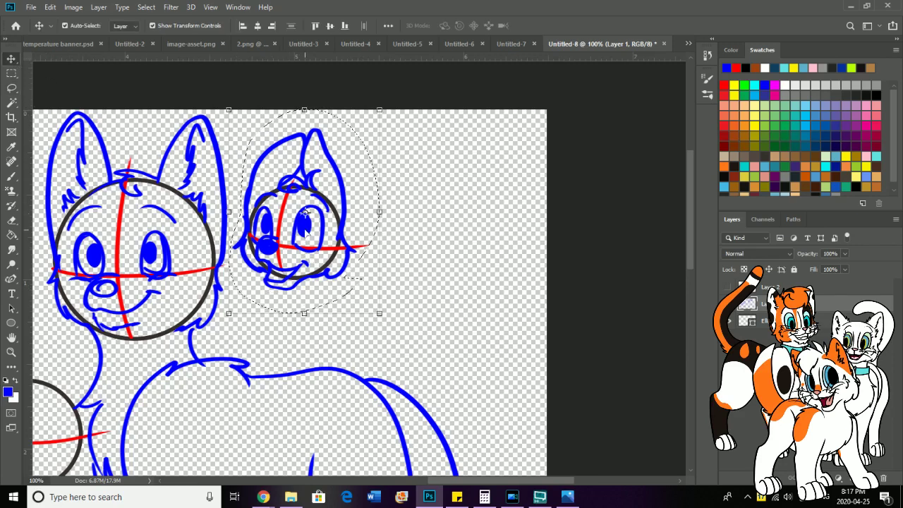
{"action": "mouse_move", "coordinate": [315, 203]}
{"action": "left_mouse_down"}
{"action": "mouse_move", "coordinate": [302, 189]}
{"action": "mouse_move", "coordinate": [308, 195]}
{"action": "left_mouse_up"}
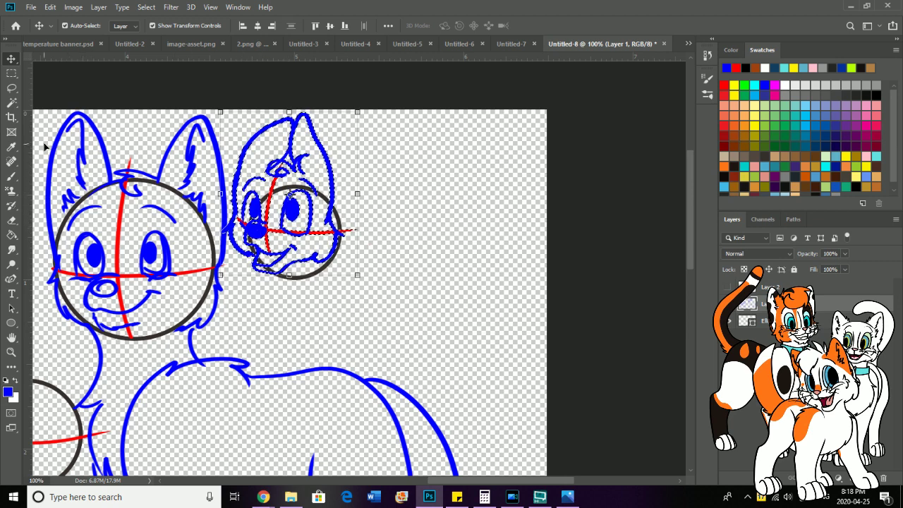
{"action": "left_click", "coordinate": [11, 104]}
{"action": "right_click", "coordinate": [214, 220]}
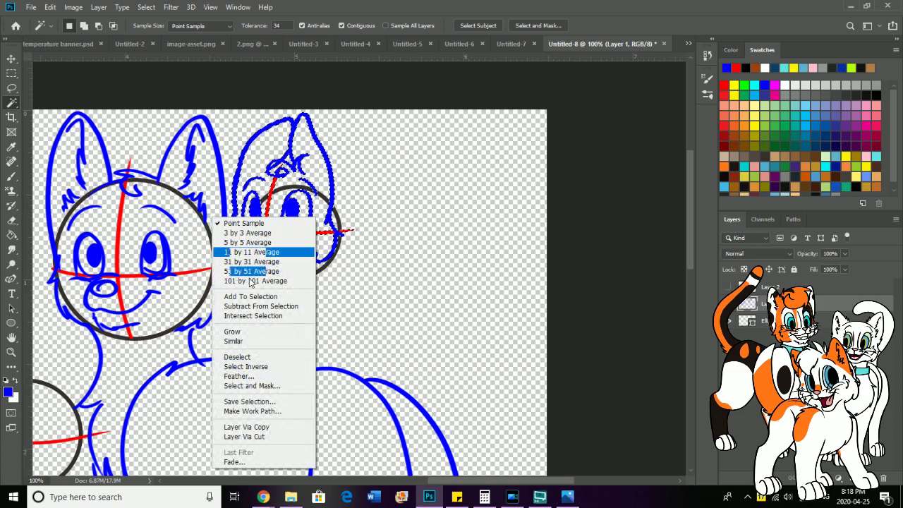
{"action": "left_click", "coordinate": [252, 359]}
Step: Paint the small dog's neck and chest fur, its near front leg with a rounded paw, and the far front leg
{"action": "left_click", "coordinate": [11, 176]}
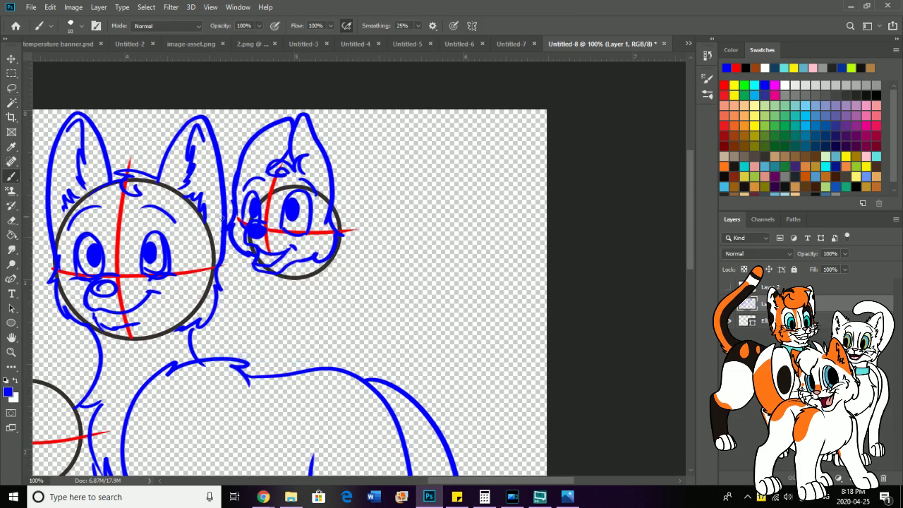
{"action": "mouse_move", "coordinate": [252, 254]}
{"action": "left_mouse_down"}
{"action": "mouse_move", "coordinate": [238, 284]}
{"action": "mouse_move", "coordinate": [243, 316]}
{"action": "mouse_move", "coordinate": [260, 331]}
{"action": "left_mouse_up"}
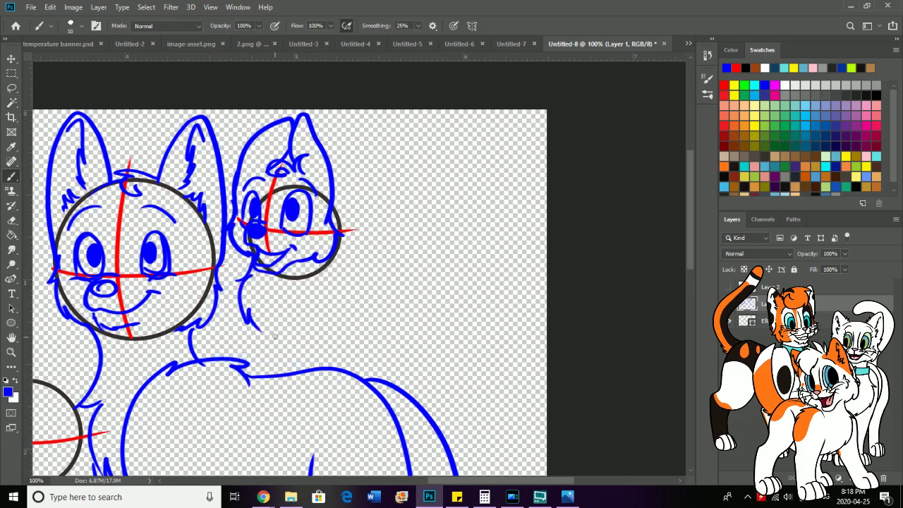
{"action": "left_click_drag", "start_coordinate": [302, 274], "coordinate": [289, 359]}
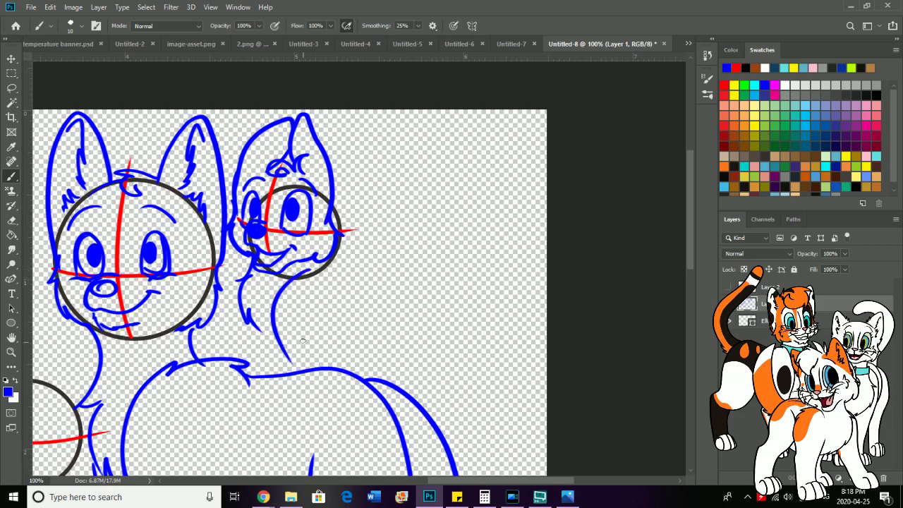
{"action": "mouse_move", "coordinate": [302, 323]}
{"action": "left_mouse_down"}
{"action": "mouse_move", "coordinate": [318, 355]}
{"action": "mouse_move", "coordinate": [309, 323]}
{"action": "mouse_move", "coordinate": [301, 415]}
{"action": "mouse_move", "coordinate": [266, 392]}
{"action": "mouse_move", "coordinate": [289, 357]}
{"action": "left_mouse_up"}
{"action": "mouse_move", "coordinate": [251, 403]}
{"action": "left_mouse_down"}
{"action": "mouse_move", "coordinate": [290, 436]}
{"action": "mouse_move", "coordinate": [283, 441]}
{"action": "left_mouse_up"}
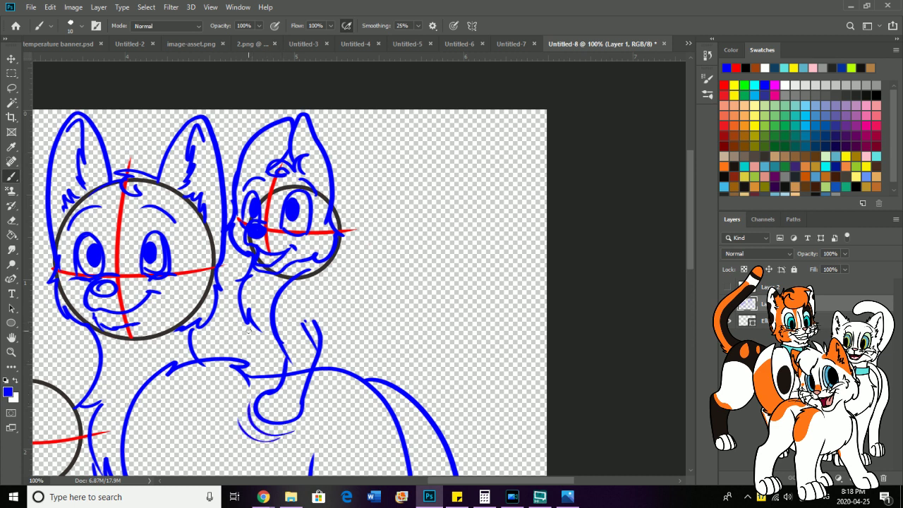
{"action": "left_click_drag", "start_coordinate": [261, 325], "coordinate": [241, 359]}
{"action": "left_click_drag", "start_coordinate": [263, 329], "coordinate": [249, 361]}
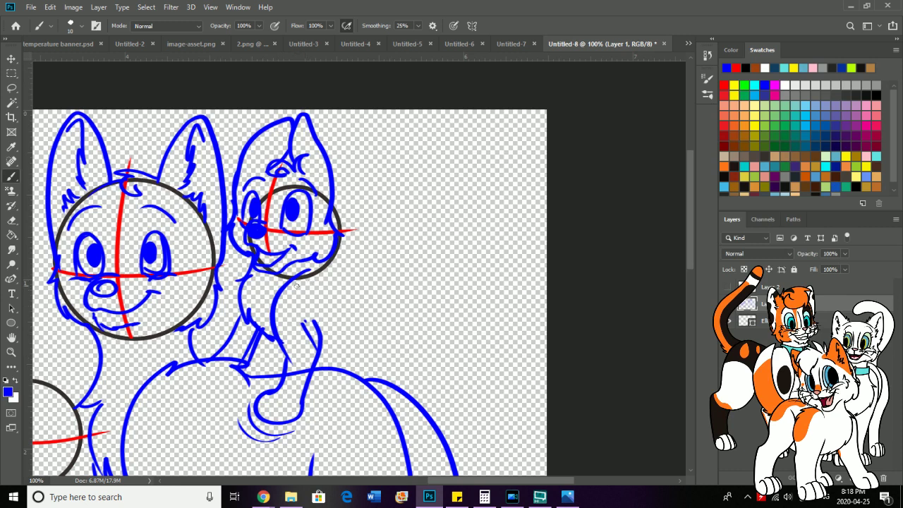
Step: Paint the small dog's back with neck fur, a bent hind leg with paw, the belly line and a short tail
{"action": "mouse_move", "coordinate": [305, 266]}
{"action": "left_mouse_down"}
{"action": "mouse_move", "coordinate": [330, 276]}
{"action": "mouse_move", "coordinate": [327, 290]}
{"action": "mouse_move", "coordinate": [335, 277]}
{"action": "mouse_move", "coordinate": [359, 302]}
{"action": "mouse_move", "coordinate": [373, 398]}
{"action": "mouse_move", "coordinate": [346, 387]}
{"action": "mouse_move", "coordinate": [388, 381]}
{"action": "mouse_move", "coordinate": [376, 420]}
{"action": "mouse_move", "coordinate": [337, 430]}
{"action": "left_mouse_up"}
{"action": "mouse_move", "coordinate": [332, 395]}
{"action": "left_mouse_down"}
{"action": "mouse_move", "coordinate": [323, 427]}
{"action": "mouse_move", "coordinate": [356, 429]}
{"action": "mouse_move", "coordinate": [356, 442]}
{"action": "mouse_move", "coordinate": [394, 414]}
{"action": "mouse_move", "coordinate": [355, 441]}
{"action": "mouse_move", "coordinate": [398, 442]}
{"action": "mouse_move", "coordinate": [404, 429]}
{"action": "mouse_move", "coordinate": [379, 442]}
{"action": "left_mouse_up"}
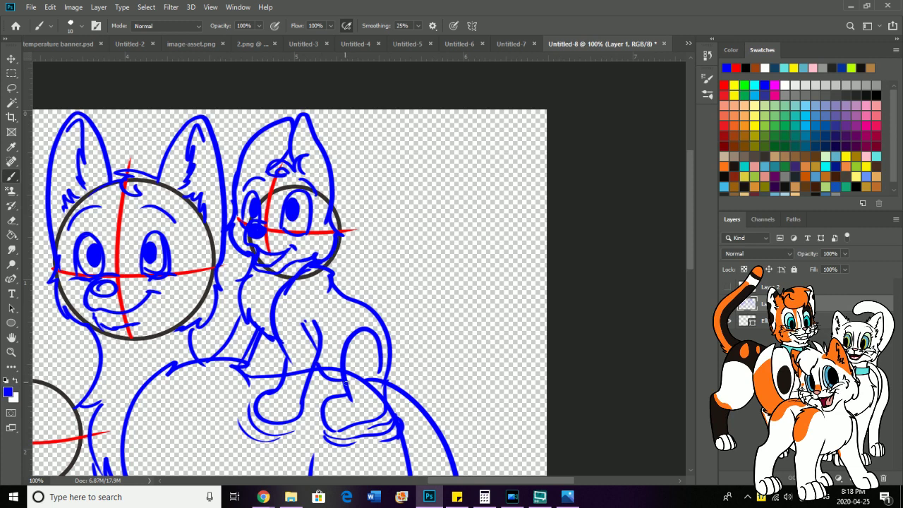
{"action": "left_click_drag", "start_coordinate": [345, 382], "coordinate": [333, 362]}
{"action": "mouse_move", "coordinate": [390, 335]}
{"action": "left_mouse_down"}
{"action": "mouse_move", "coordinate": [397, 318]}
{"action": "mouse_move", "coordinate": [408, 356]}
{"action": "mouse_move", "coordinate": [393, 370]}
{"action": "left_mouse_up"}
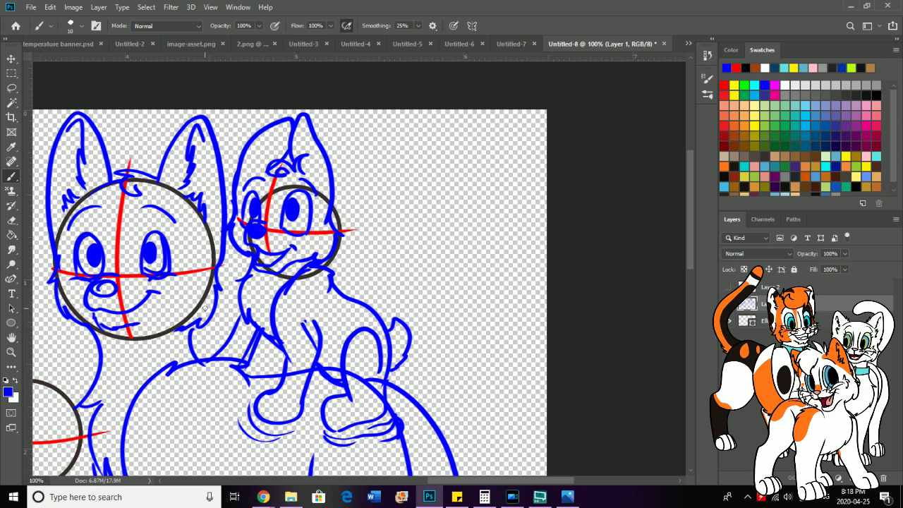
Step: Paint two tall eyes with filled pupils above the horizontal guideline of the empty circle between the dogs
{"action": "key", "text": "h"}
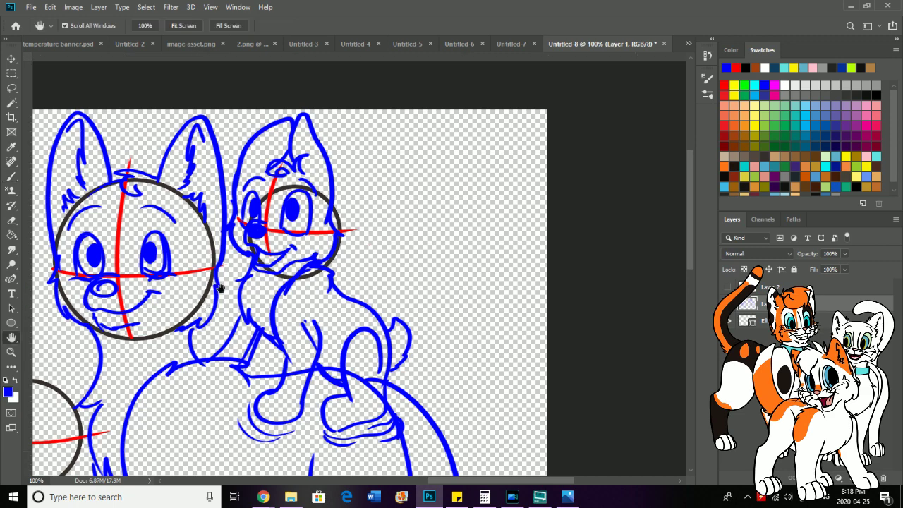
{"action": "mouse_move", "coordinate": [195, 299]}
{"action": "left_mouse_down"}
{"action": "mouse_move", "coordinate": [232, 173]}
{"action": "mouse_move", "coordinate": [322, 86]}
{"action": "mouse_move", "coordinate": [370, 130]}
{"action": "left_mouse_up"}
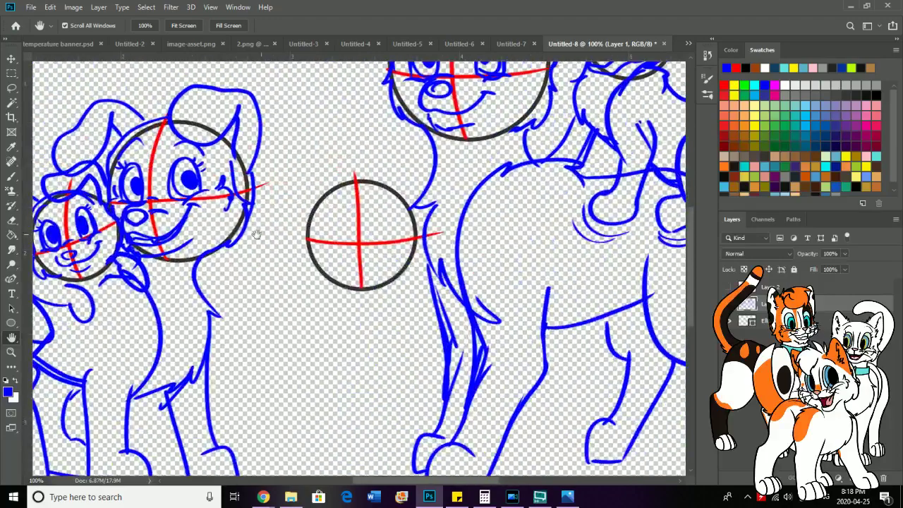
{"action": "left_click", "coordinate": [11, 352]}
{"action": "left_click", "coordinate": [344, 205]}
{"action": "key", "text": "h"}
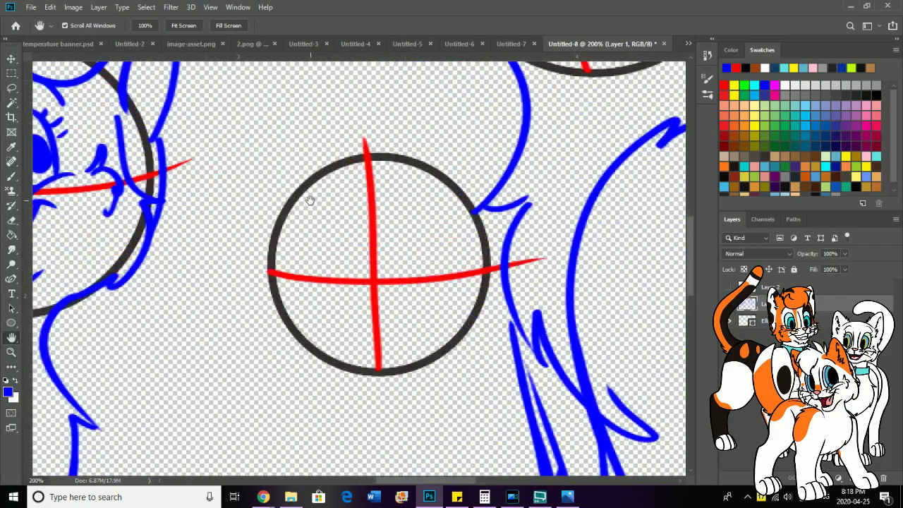
{"action": "left_click_drag", "start_coordinate": [323, 196], "coordinate": [214, 161]}
{"action": "left_click", "coordinate": [11, 175]}
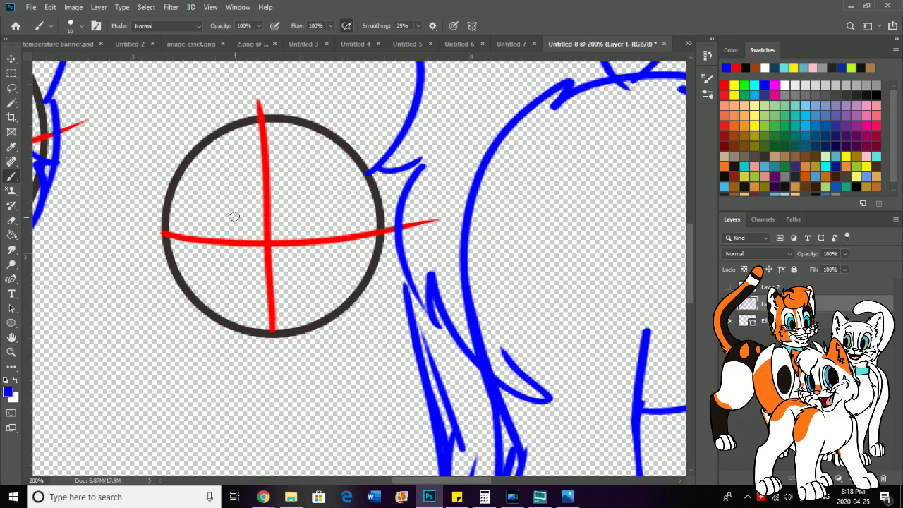
{"action": "left_click", "coordinate": [247, 241]}
{"action": "mouse_move", "coordinate": [249, 226]}
{"action": "left_mouse_down"}
{"action": "mouse_move", "coordinate": [218, 163]}
{"action": "mouse_move", "coordinate": [207, 242]}
{"action": "mouse_move", "coordinate": [248, 240]}
{"action": "left_mouse_up"}
{"action": "mouse_move", "coordinate": [233, 199]}
{"action": "left_mouse_down"}
{"action": "mouse_move", "coordinate": [236, 219]}
{"action": "mouse_move", "coordinate": [237, 188]}
{"action": "left_mouse_up"}
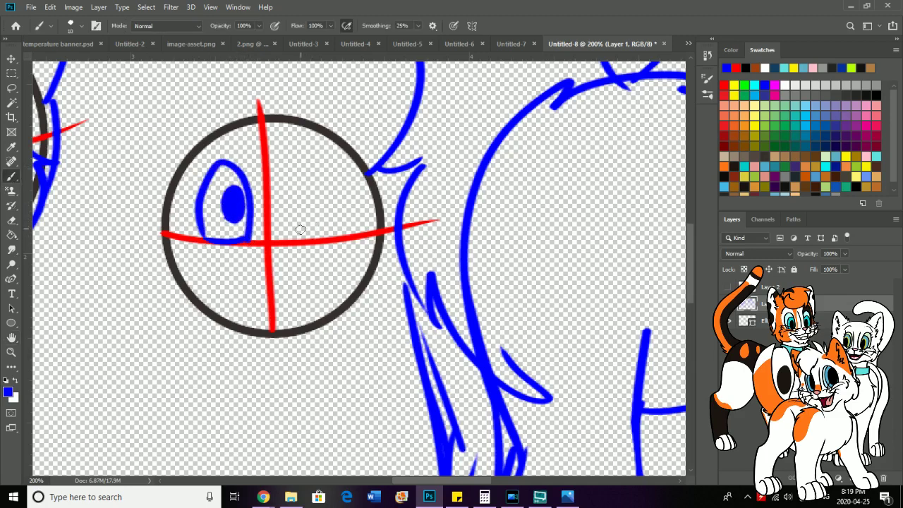
{"action": "mouse_move", "coordinate": [296, 239]}
{"action": "left_mouse_down"}
{"action": "mouse_move", "coordinate": [326, 165]}
{"action": "mouse_move", "coordinate": [336, 240]}
{"action": "left_mouse_up"}
{"action": "left_click_drag", "start_coordinate": [305, 198], "coordinate": [303, 216]}
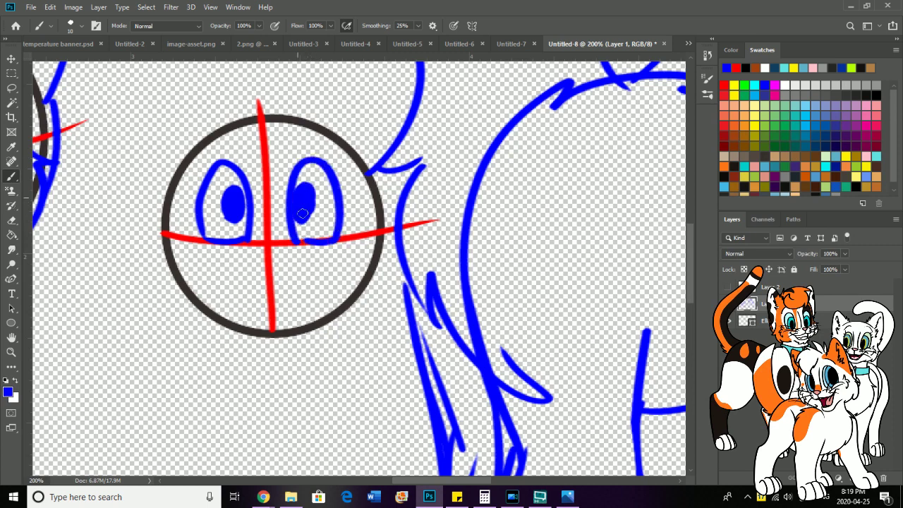
Step: Paint an oval nose with a short arc above it, and a spiky hair tuft on top of the new head
{"action": "mouse_move", "coordinate": [263, 257]}
{"action": "left_mouse_down"}
{"action": "mouse_move", "coordinate": [277, 266]}
{"action": "mouse_move", "coordinate": [279, 246]}
{"action": "mouse_move", "coordinate": [254, 268]}
{"action": "mouse_move", "coordinate": [291, 256]}
{"action": "mouse_move", "coordinate": [256, 264]}
{"action": "mouse_move", "coordinate": [281, 259]}
{"action": "mouse_move", "coordinate": [262, 262]}
{"action": "mouse_move", "coordinate": [276, 264]}
{"action": "left_mouse_up"}
{"action": "left_click", "coordinate": [11, 220]}
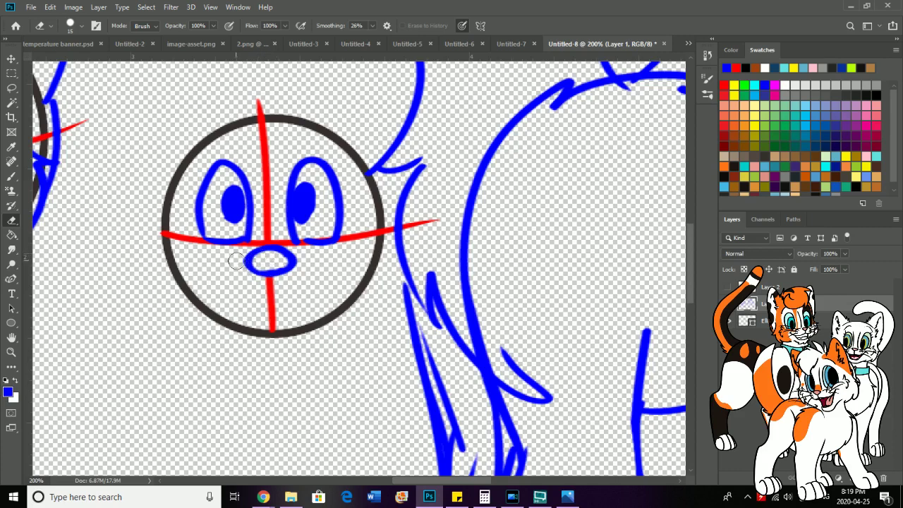
{"action": "left_click", "coordinate": [11, 178]}
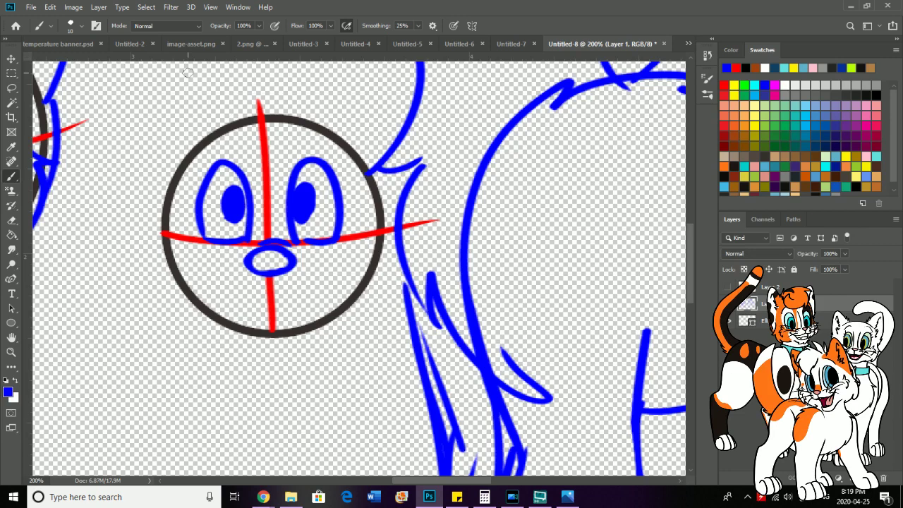
{"action": "key", "text": "h"}
{"action": "mouse_move", "coordinate": [186, 135]}
{"action": "left_mouse_down"}
{"action": "mouse_move", "coordinate": [188, 223]}
{"action": "mouse_move", "coordinate": [80, 170]}
{"action": "left_mouse_up"}
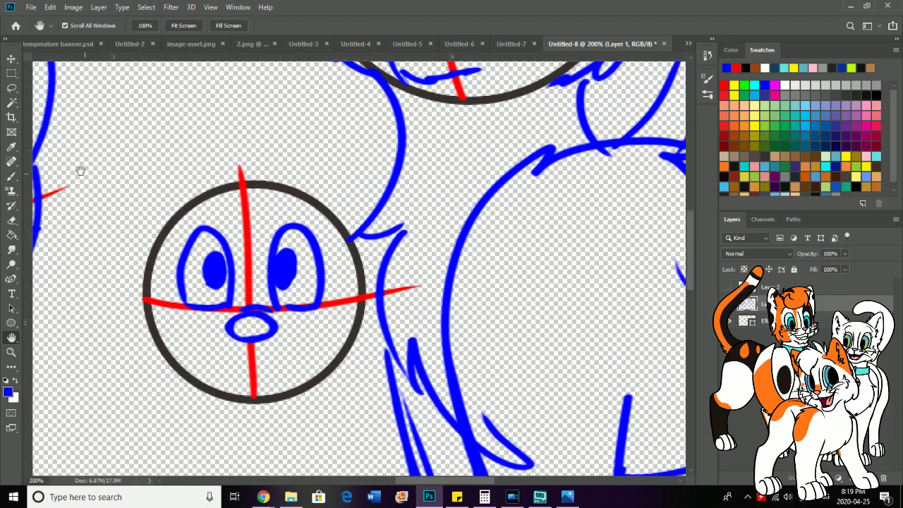
{"action": "key", "text": "b"}
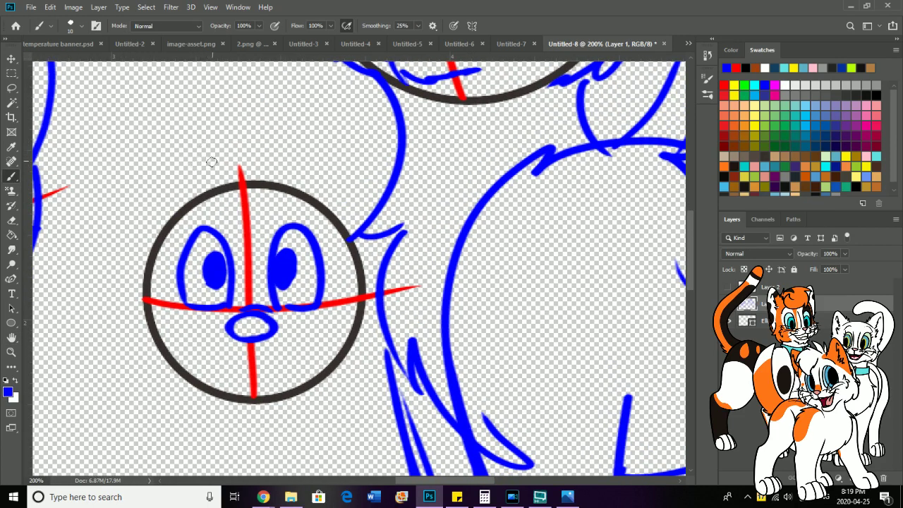
{"action": "mouse_move", "coordinate": [204, 187]}
{"action": "left_mouse_down"}
{"action": "mouse_move", "coordinate": [227, 154]}
{"action": "mouse_move", "coordinate": [223, 177]}
{"action": "mouse_move", "coordinate": [274, 164]}
{"action": "left_mouse_up"}
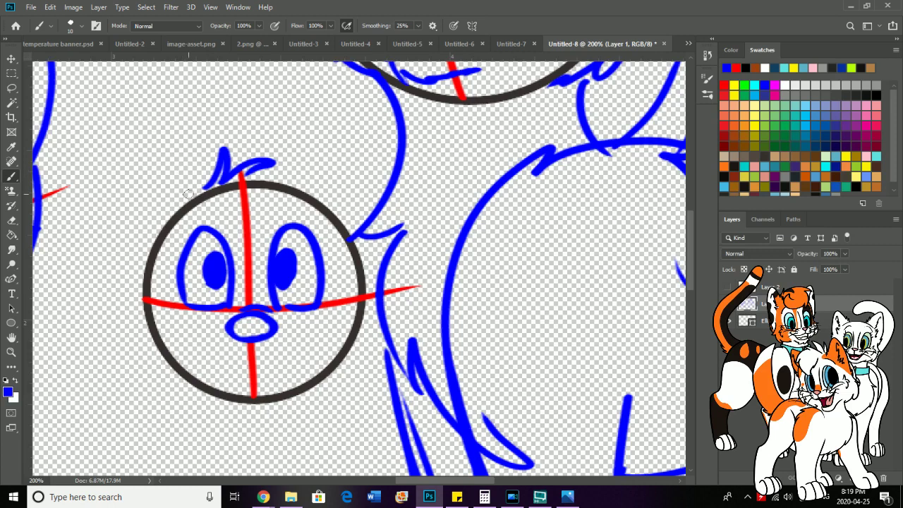
Step: Try one tall upright ear and one folded ear on the new head, going over both with larger outlines
{"action": "mouse_move", "coordinate": [557, 502]}
{"action": "mouse_move", "coordinate": [294, 182]}
{"action": "left_mouse_down"}
{"action": "mouse_move", "coordinate": [333, 137]}
{"action": "mouse_move", "coordinate": [358, 139]}
{"action": "mouse_move", "coordinate": [410, 168]}
{"action": "mouse_move", "coordinate": [420, 195]}
{"action": "mouse_move", "coordinate": [409, 268]}
{"action": "mouse_move", "coordinate": [351, 161]}
{"action": "left_mouse_up"}
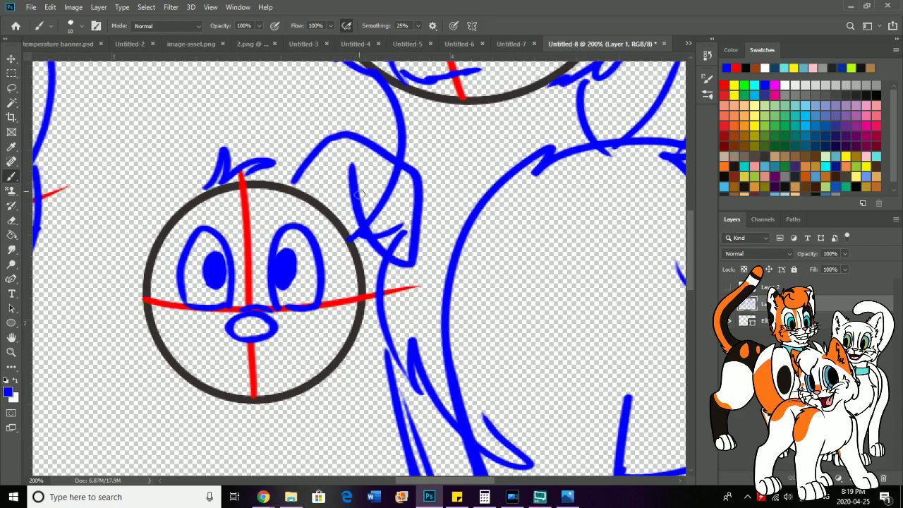
{"action": "mouse_move", "coordinate": [303, 186]}
{"action": "left_mouse_down"}
{"action": "mouse_move", "coordinate": [249, 175]}
{"action": "mouse_move", "coordinate": [185, 120]}
{"action": "mouse_move", "coordinate": [127, 102]}
{"action": "mouse_move", "coordinate": [139, 302]}
{"action": "left_mouse_up"}
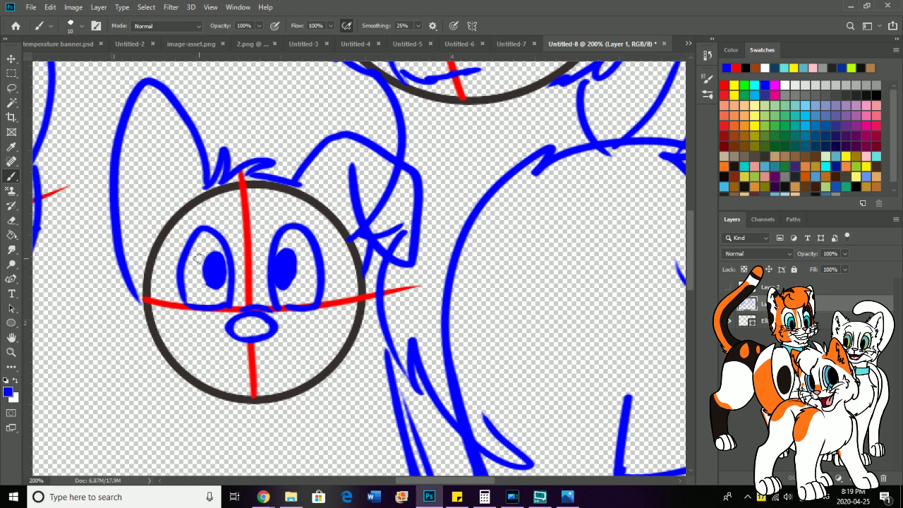
{"action": "left_click_drag", "start_coordinate": [212, 141], "coordinate": [138, 304]}
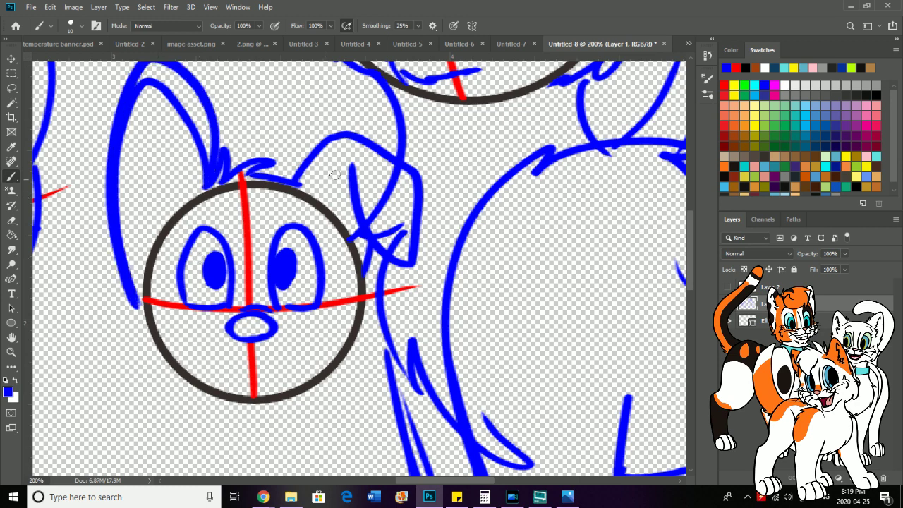
{"action": "mouse_move", "coordinate": [343, 140]}
{"action": "left_mouse_down"}
{"action": "mouse_move", "coordinate": [387, 150]}
{"action": "mouse_move", "coordinate": [419, 191]}
{"action": "mouse_move", "coordinate": [427, 238]}
{"action": "mouse_move", "coordinate": [389, 268]}
{"action": "mouse_move", "coordinate": [341, 198]}
{"action": "mouse_move", "coordinate": [341, 177]}
{"action": "left_mouse_up"}
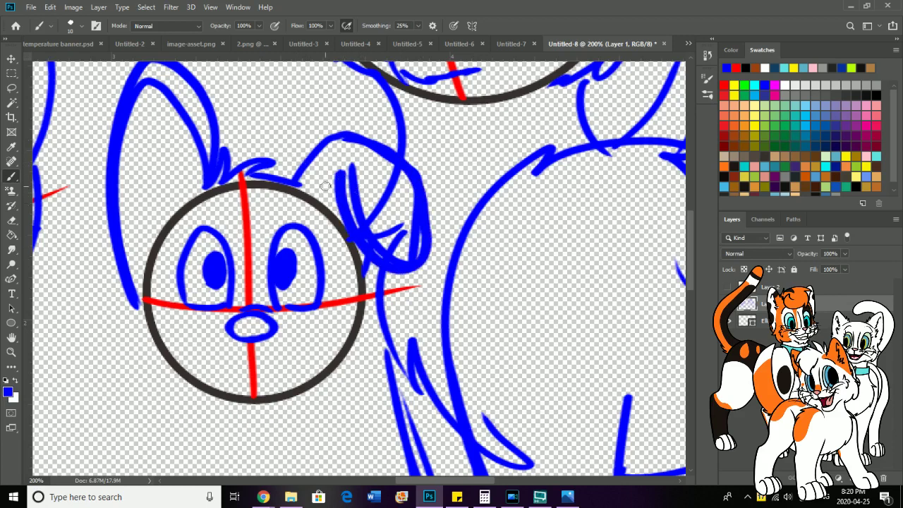
Step: Erase both ears from the new head, keeping the hair tuft and the large dog's chest line
{"action": "left_click", "coordinate": [263, 496]}
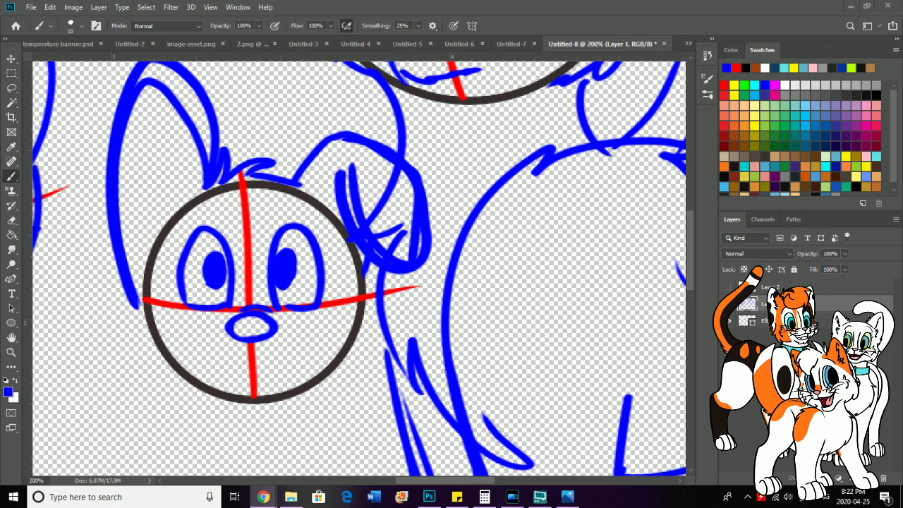
{"action": "key", "text": "e"}
{"action": "left_click_drag", "start_coordinate": [212, 142], "coordinate": [221, 216]}
{"action": "mouse_move", "coordinate": [212, 211]}
{"action": "left_mouse_down"}
{"action": "mouse_move", "coordinate": [201, 261]}
{"action": "mouse_move", "coordinate": [196, 208]}
{"action": "mouse_move", "coordinate": [177, 177]}
{"action": "mouse_move", "coordinate": [164, 179]}
{"action": "left_mouse_up"}
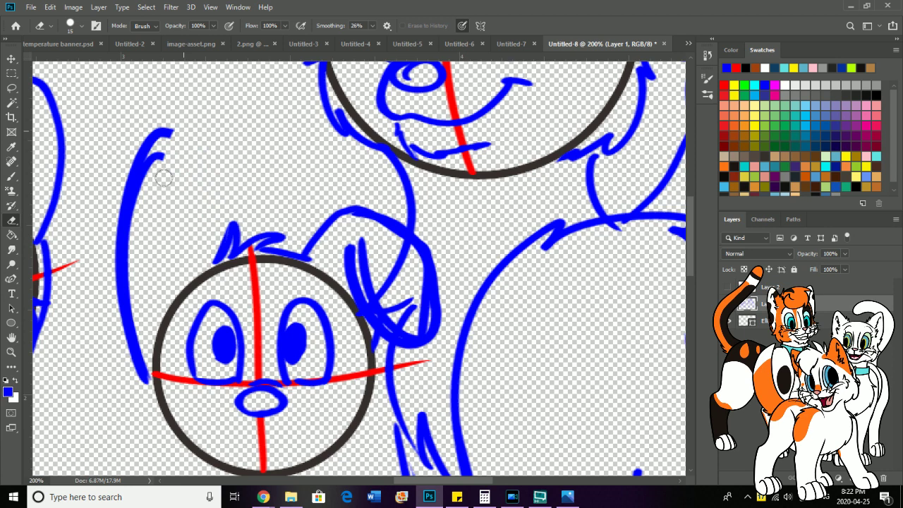
{"action": "mouse_move", "coordinate": [164, 179]}
{"action": "left_mouse_down"}
{"action": "mouse_move", "coordinate": [373, 227]}
{"action": "mouse_move", "coordinate": [379, 238]}
{"action": "mouse_move", "coordinate": [394, 233]}
{"action": "mouse_move", "coordinate": [417, 361]}
{"action": "left_mouse_up"}
Step: Paint a tall rounded upright ear and a folded, drooping ear on the small head between the dogs
{"action": "key", "text": "b"}
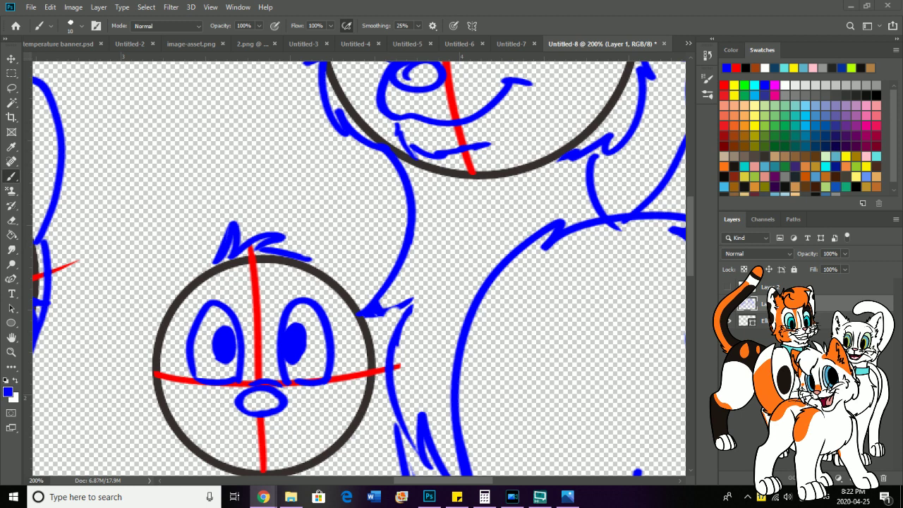
{"action": "left_click_drag", "start_coordinate": [215, 262], "coordinate": [127, 171]}
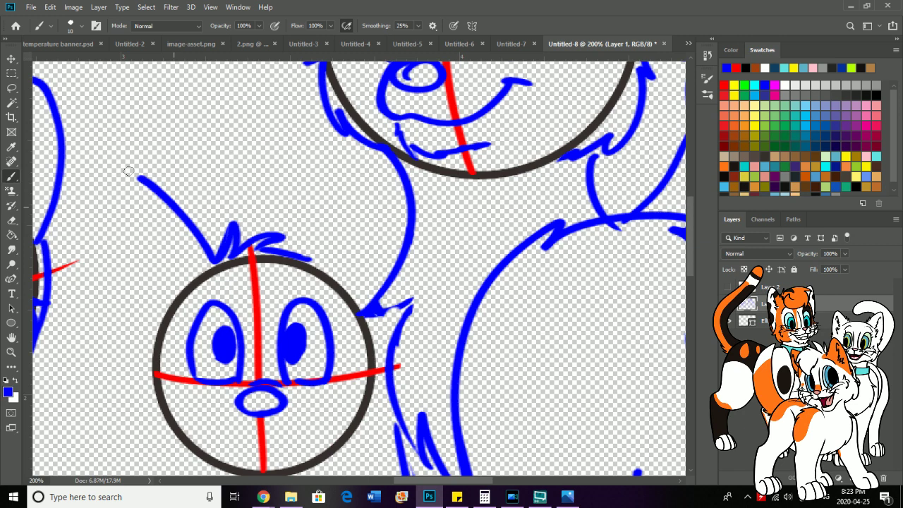
{"action": "left_click_drag", "start_coordinate": [138, 184], "coordinate": [155, 401]}
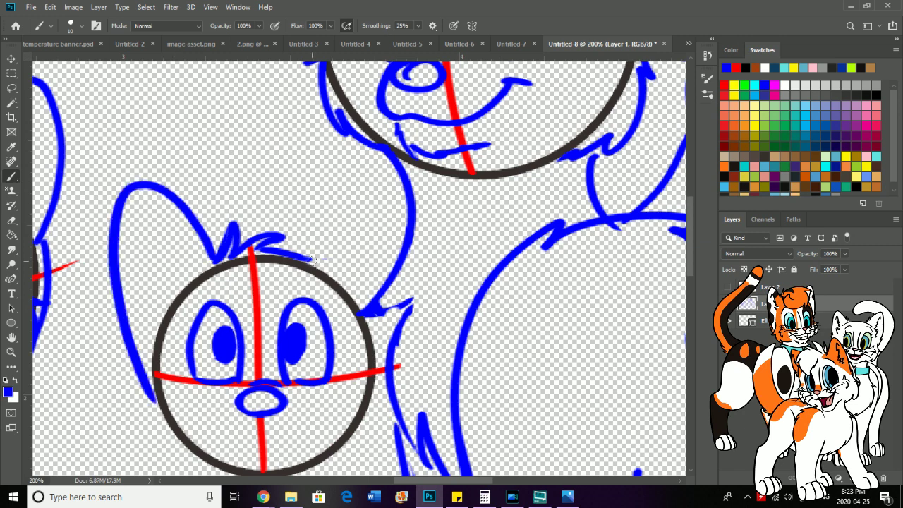
{"action": "mouse_move", "coordinate": [319, 263]}
{"action": "left_mouse_down"}
{"action": "mouse_move", "coordinate": [372, 234]}
{"action": "mouse_move", "coordinate": [431, 271]}
{"action": "left_mouse_up"}
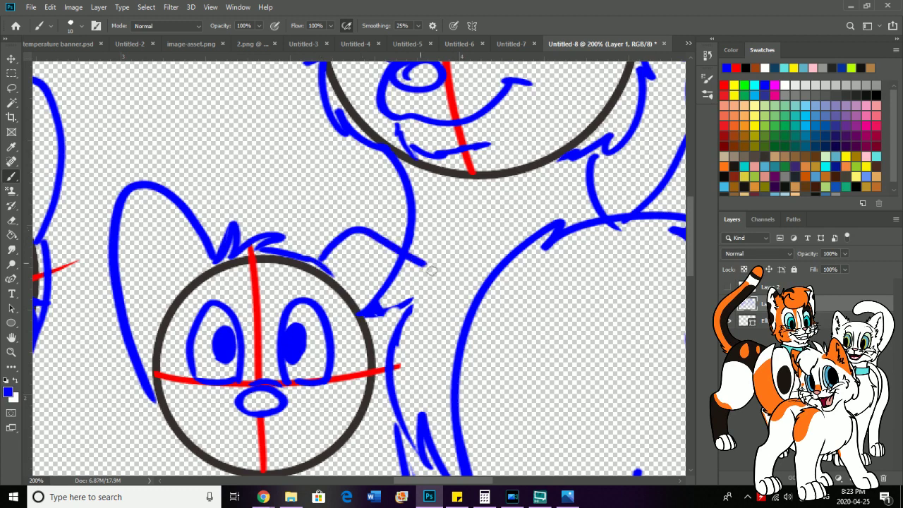
{"action": "left_click_drag", "start_coordinate": [432, 270], "coordinate": [412, 351]}
Step: Paint fur tufts along both cheeks of the small head and a smiling mouth below its nose
{"action": "left_click_drag", "start_coordinate": [142, 399], "coordinate": [191, 464]}
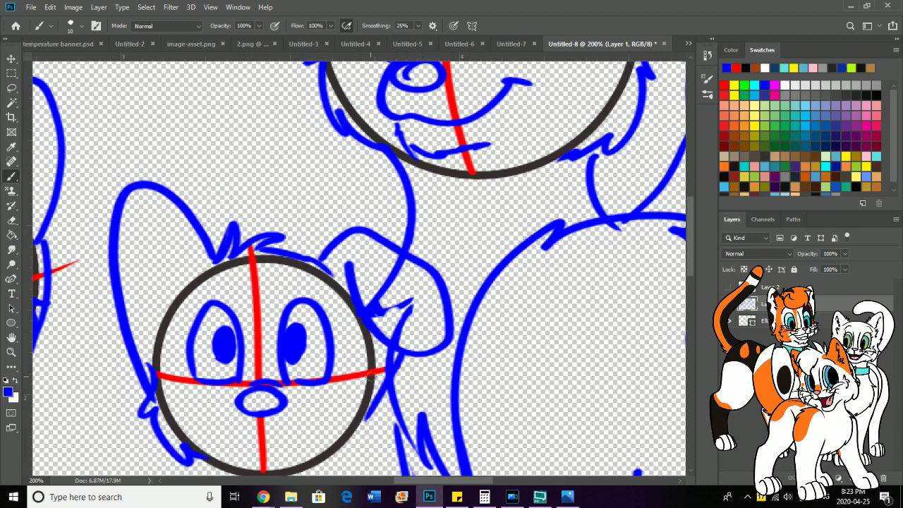
{"action": "mouse_move", "coordinate": [385, 373]}
{"action": "left_mouse_down"}
{"action": "mouse_move", "coordinate": [384, 421]}
{"action": "mouse_move", "coordinate": [317, 473]}
{"action": "left_mouse_up"}
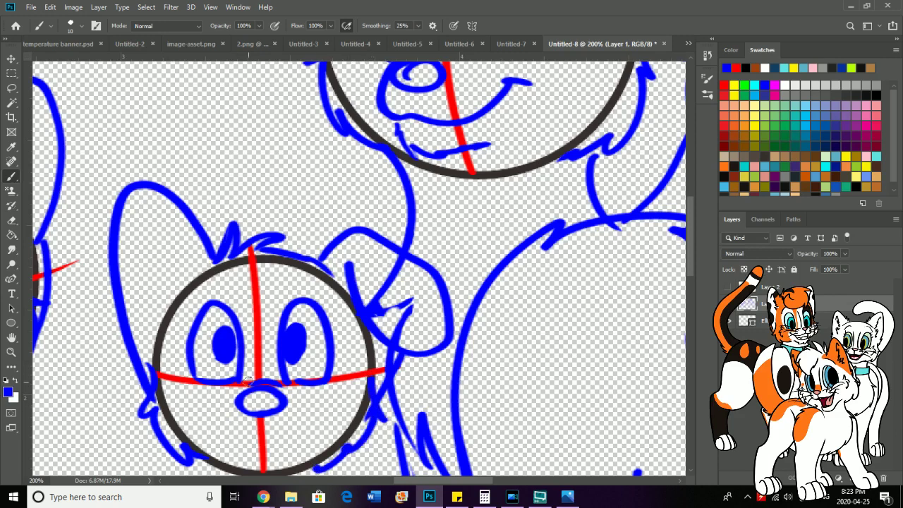
{"action": "left_click_drag", "start_coordinate": [247, 380], "coordinate": [125, 204]}
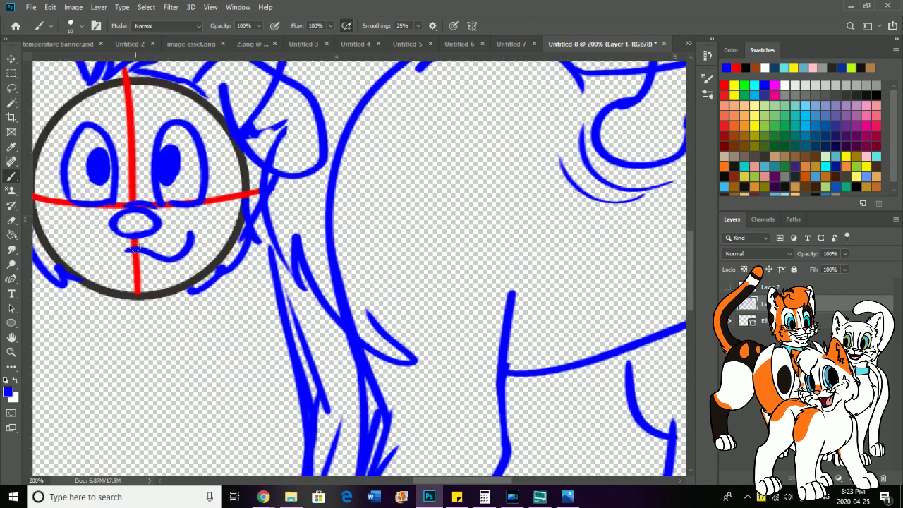
Step: Paint the puppy's furry chest and both front legs with paws below the head
{"action": "key", "text": "ctrl+minus"}
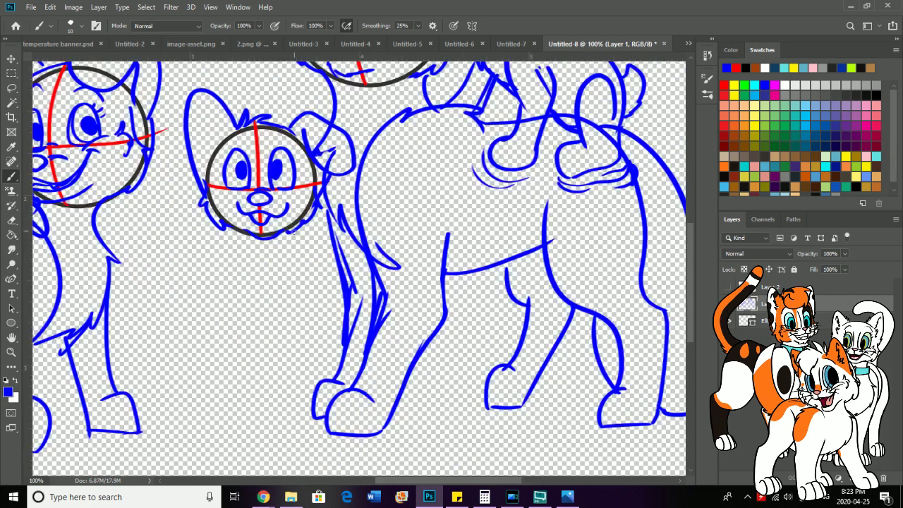
{"action": "mouse_move", "coordinate": [284, 230]}
{"action": "left_mouse_down"}
{"action": "mouse_move", "coordinate": [304, 268]}
{"action": "mouse_move", "coordinate": [294, 307]}
{"action": "mouse_move", "coordinate": [293, 295]}
{"action": "mouse_move", "coordinate": [272, 321]}
{"action": "left_mouse_up"}
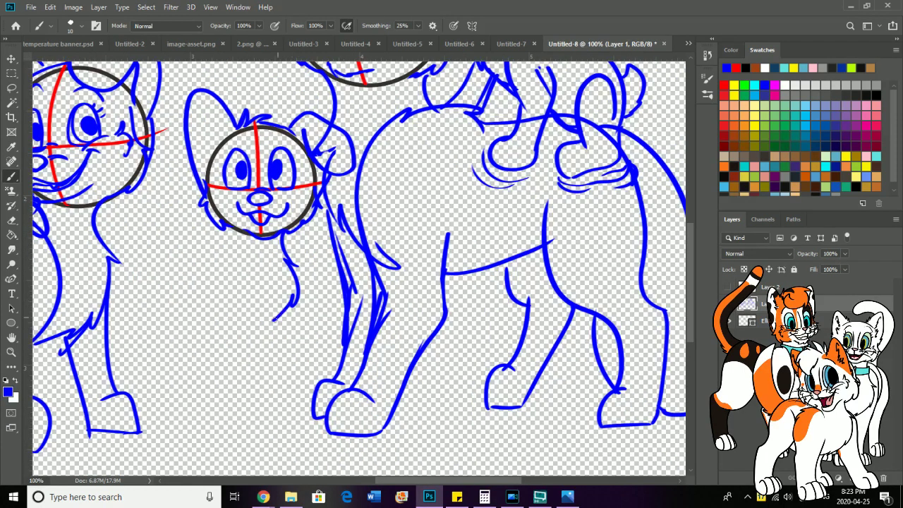
{"action": "mouse_move", "coordinate": [238, 259]}
{"action": "left_mouse_down"}
{"action": "mouse_move", "coordinate": [255, 284]}
{"action": "mouse_move", "coordinate": [240, 340]}
{"action": "left_mouse_up"}
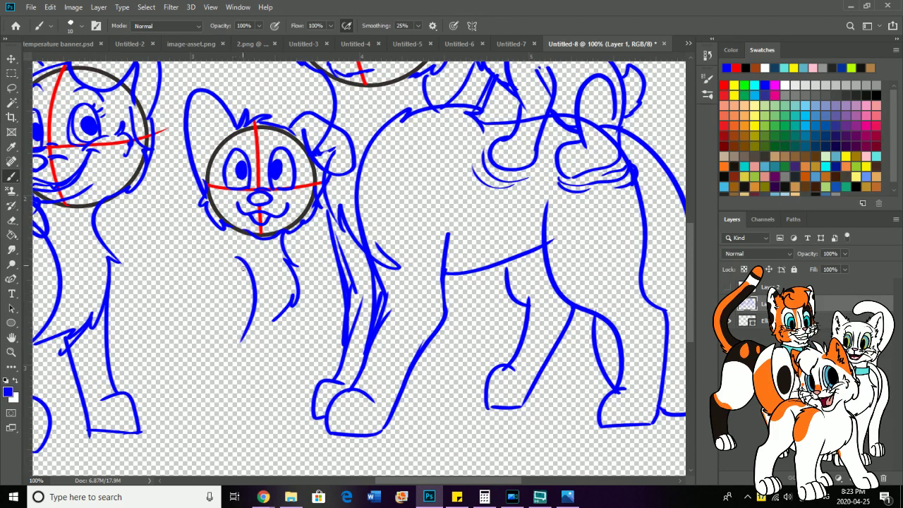
{"action": "mouse_move", "coordinate": [240, 261]}
{"action": "left_mouse_down"}
{"action": "mouse_move", "coordinate": [228, 246]}
{"action": "mouse_move", "coordinate": [206, 256]}
{"action": "mouse_move", "coordinate": [202, 274]}
{"action": "left_mouse_up"}
{"action": "left_click_drag", "start_coordinate": [231, 235], "coordinate": [226, 243]}
{"action": "left_click_drag", "start_coordinate": [205, 260], "coordinate": [260, 416]}
{"action": "mouse_move", "coordinate": [257, 333]}
{"action": "left_mouse_down"}
{"action": "mouse_move", "coordinate": [287, 305]}
{"action": "mouse_move", "coordinate": [297, 353]}
{"action": "mouse_move", "coordinate": [277, 391]}
{"action": "mouse_move", "coordinate": [262, 338]}
{"action": "left_mouse_up"}
Step: Paint the puppy's back, hind legs and belly fur, and a curved pointed tail rising behind it
{"action": "left_click_drag", "start_coordinate": [230, 233], "coordinate": [173, 401]}
{"action": "left_click_drag", "start_coordinate": [161, 312], "coordinate": [133, 327]}
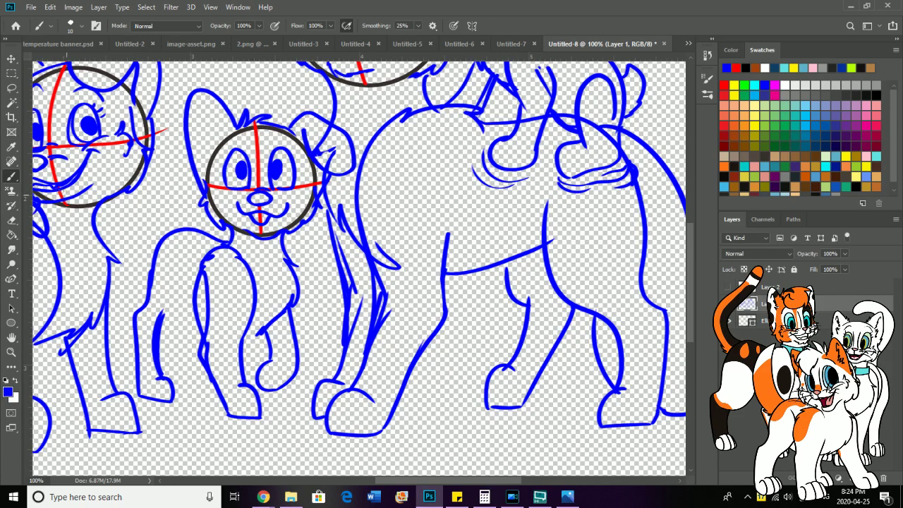
{"action": "mouse_move", "coordinate": [288, 302]}
{"action": "left_mouse_down"}
{"action": "mouse_move", "coordinate": [247, 333]}
{"action": "mouse_move", "coordinate": [169, 269]}
{"action": "left_mouse_up"}
{"action": "mouse_move", "coordinate": [159, 327]}
{"action": "left_mouse_down"}
{"action": "mouse_move", "coordinate": [178, 309]}
{"action": "mouse_move", "coordinate": [193, 322]}
{"action": "mouse_move", "coordinate": [188, 364]}
{"action": "left_mouse_up"}
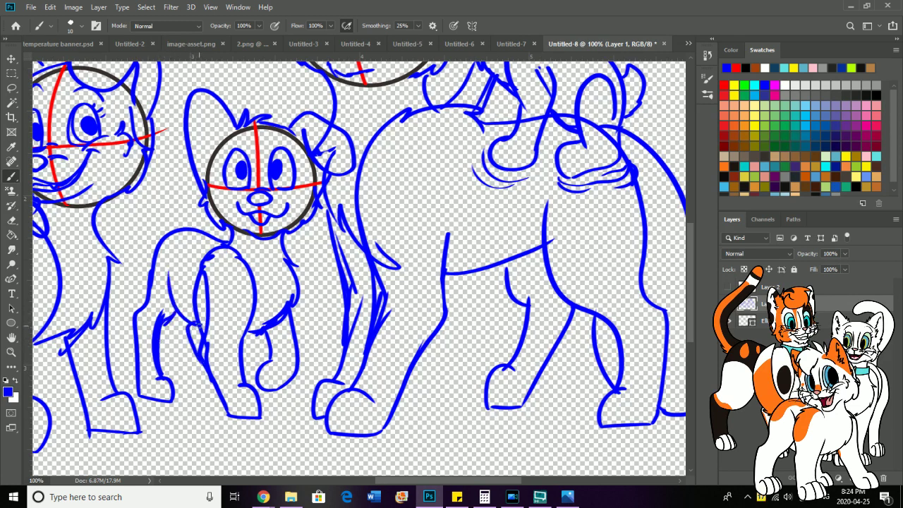
{"action": "left_click_drag", "start_coordinate": [197, 324], "coordinate": [205, 385]}
{"action": "mouse_move", "coordinate": [171, 206]}
{"action": "left_mouse_down"}
{"action": "mouse_move", "coordinate": [157, 175]}
{"action": "mouse_move", "coordinate": [170, 239]}
{"action": "left_mouse_up"}
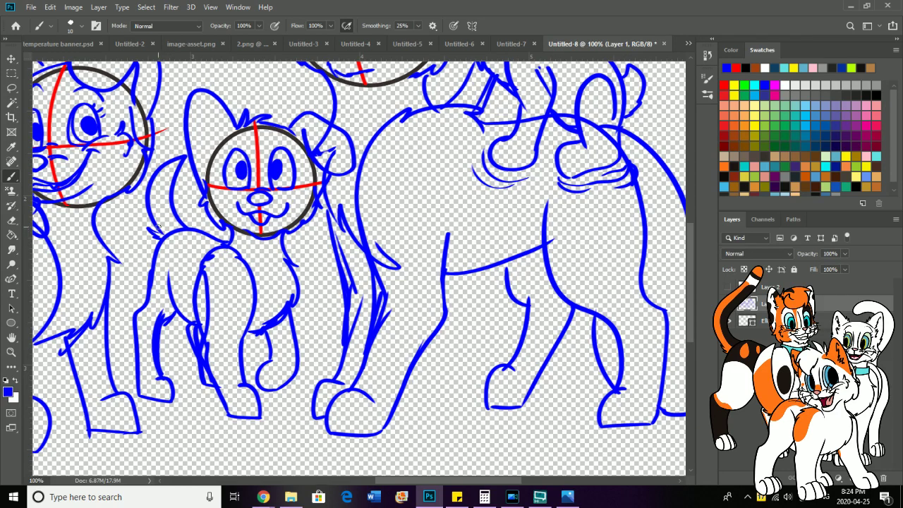
Step: Fit the whole canvas in view and check the complete sketch of the dog group
{"action": "key", "text": "z"}
{"action": "right_click", "coordinate": [89, 331]}
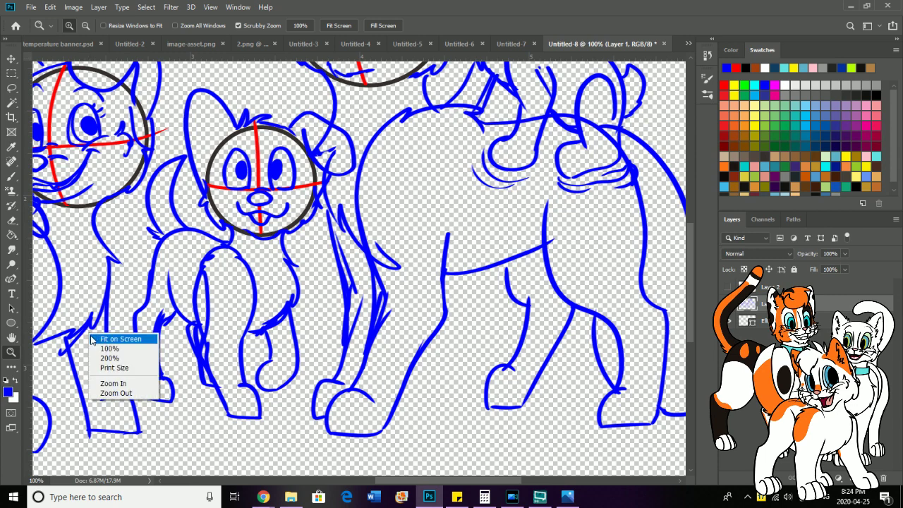
{"action": "left_click", "coordinate": [99, 340]}
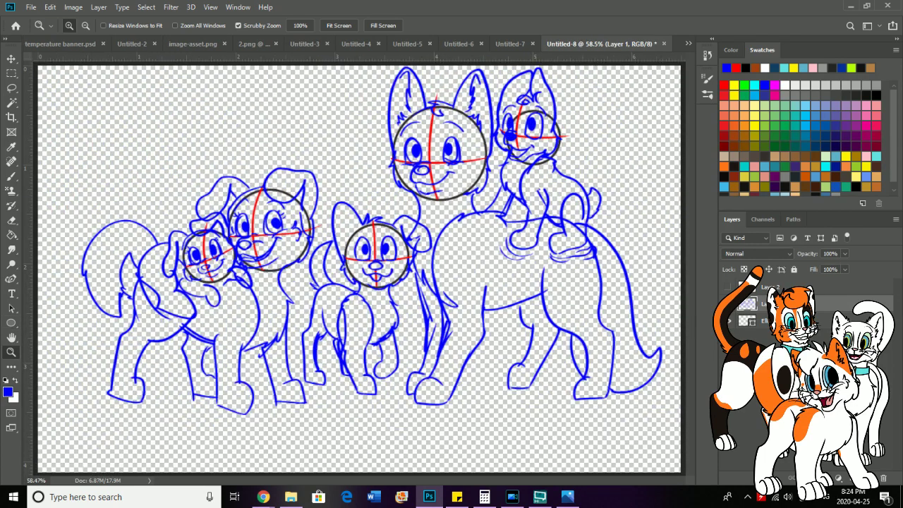
{"action": "key", "text": "alt+Tab"}
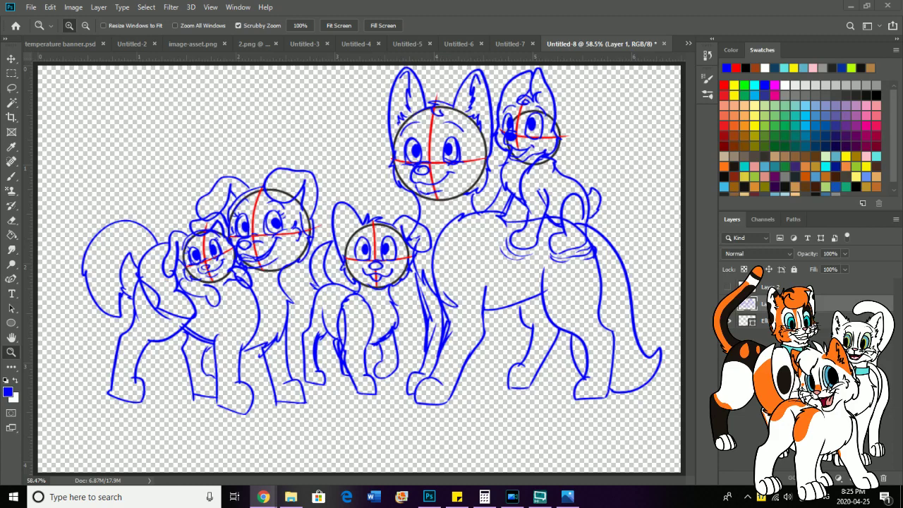
{"action": "right_click", "coordinate": [98, 346]}
{"action": "left_click", "coordinate": [120, 352]}
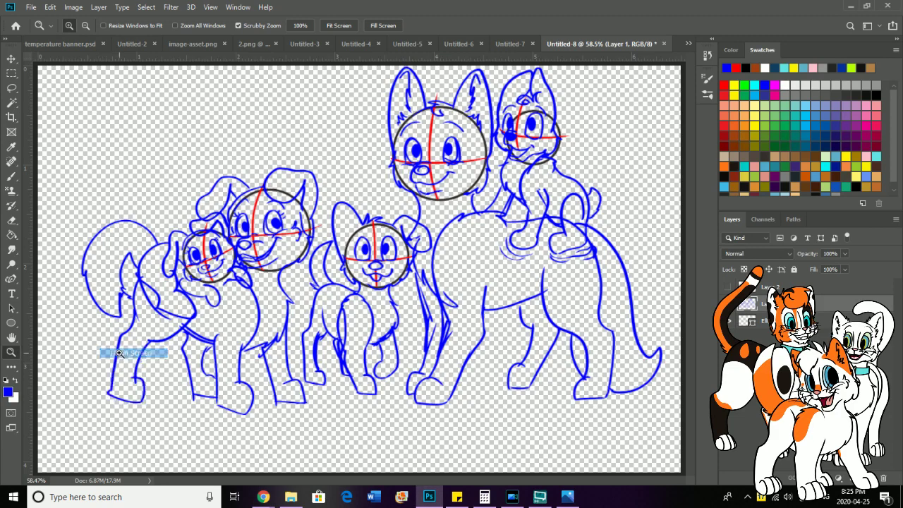
{"action": "left_click", "coordinate": [529, 400]}
{"action": "right_click", "coordinate": [532, 404]}
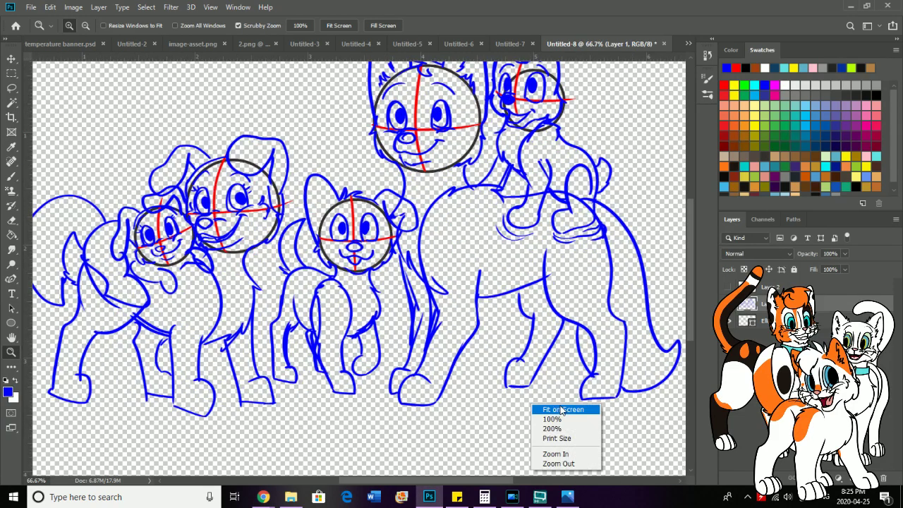
{"action": "left_click", "coordinate": [561, 410]}
Step: Move the sketch layer down about 0.48 in, and enlarge it from its upper-left corner to fill the canvas width
{"action": "left_click", "coordinate": [12, 59]}
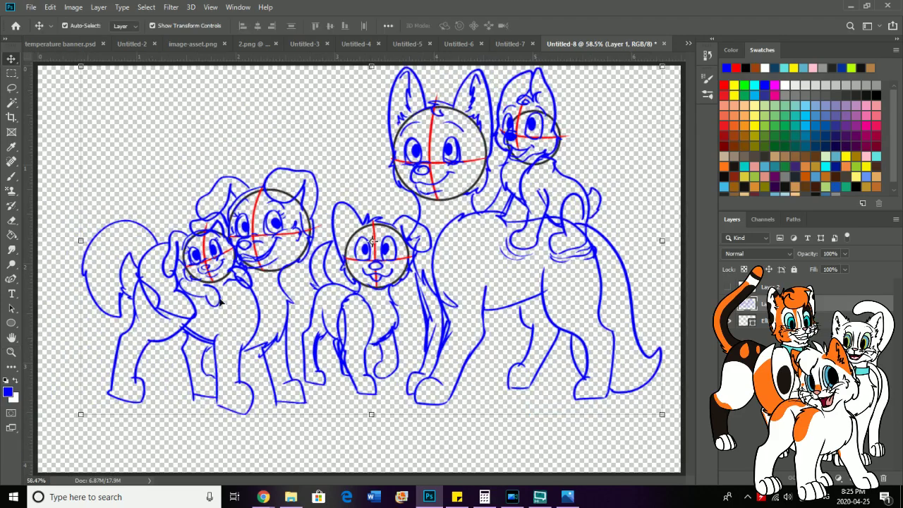
{"action": "left_click_drag", "start_coordinate": [244, 379], "coordinate": [240, 427]}
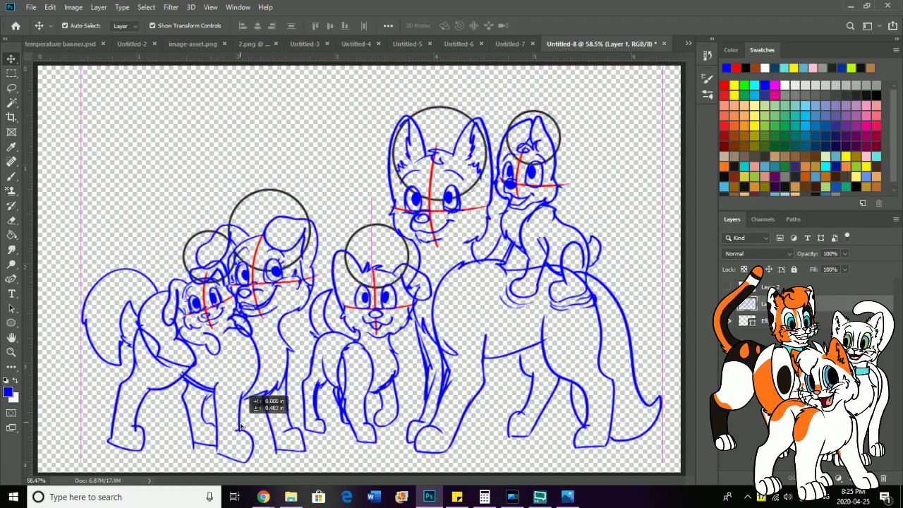
{"action": "left_click", "coordinate": [80, 114]}
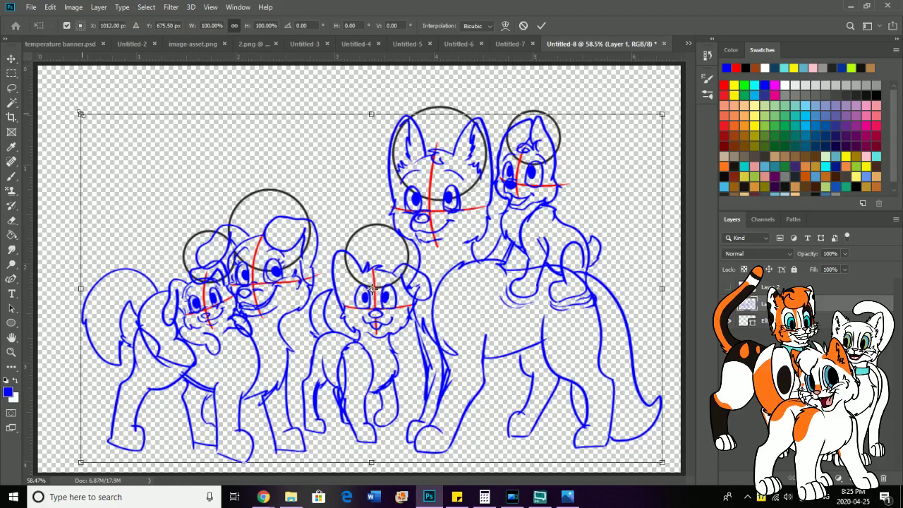
{"action": "left_click_drag", "start_coordinate": [80, 114], "coordinate": [53, 75]}
{"action": "key", "text": "Return"}
Step: Hide the guide circles, fade the sketch layer to 65% opacity and add a new layer
{"action": "key", "text": "6"}
{"action": "key", "text": "5"}
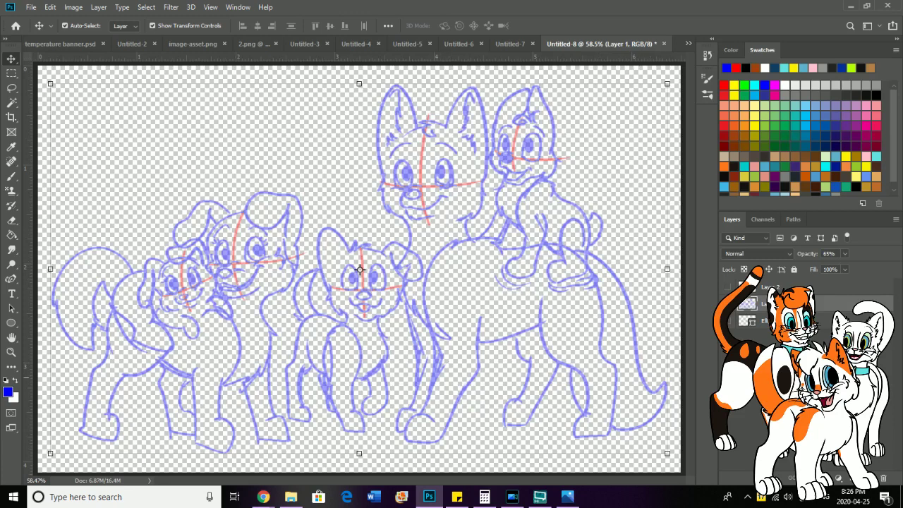
{"action": "key", "text": "ctrl+shift+alt+n"}
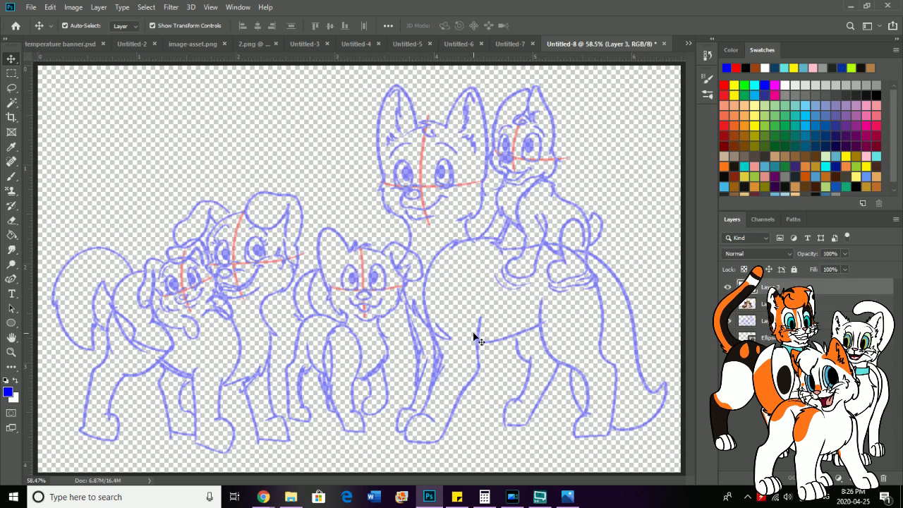
Step: Add another new layer and outline the nose of the larger left dog in black with a size 6 brush
{"action": "left_click", "coordinate": [11, 352]}
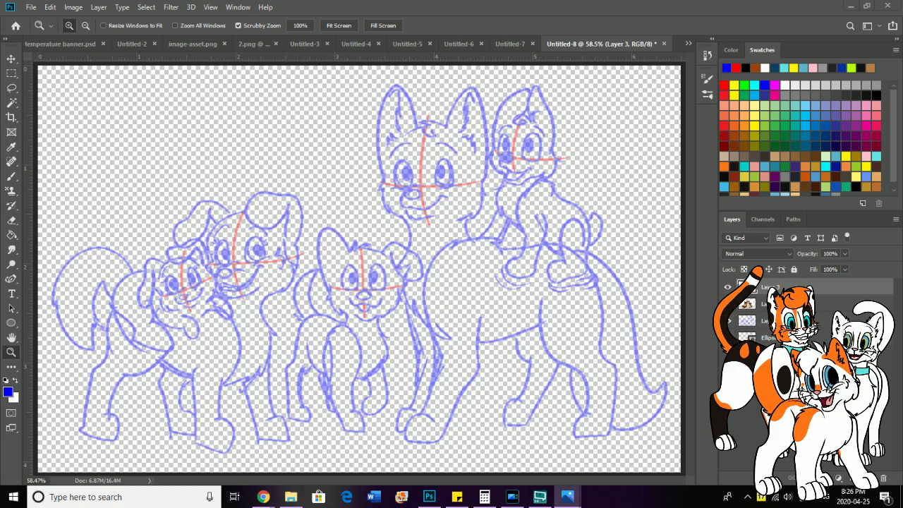
{"action": "left_click", "coordinate": [209, 259]}
{"action": "left_click", "coordinate": [209, 258]}
{"action": "left_click", "coordinate": [288, 283]}
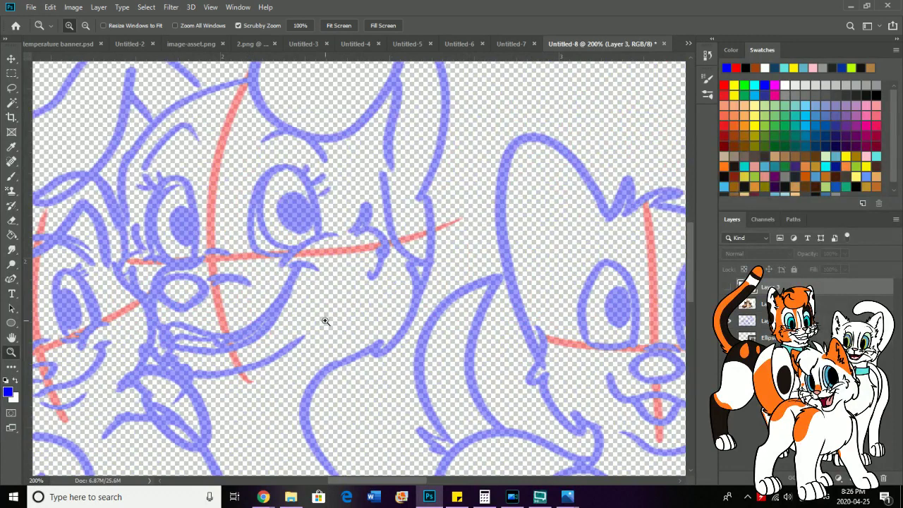
{"action": "scroll", "coordinate": [325, 321], "scroll_direction": "up", "scroll_amount": 1}
{"action": "key", "text": "ctrl+shift+alt+n"}
{"action": "key", "text": "d"}
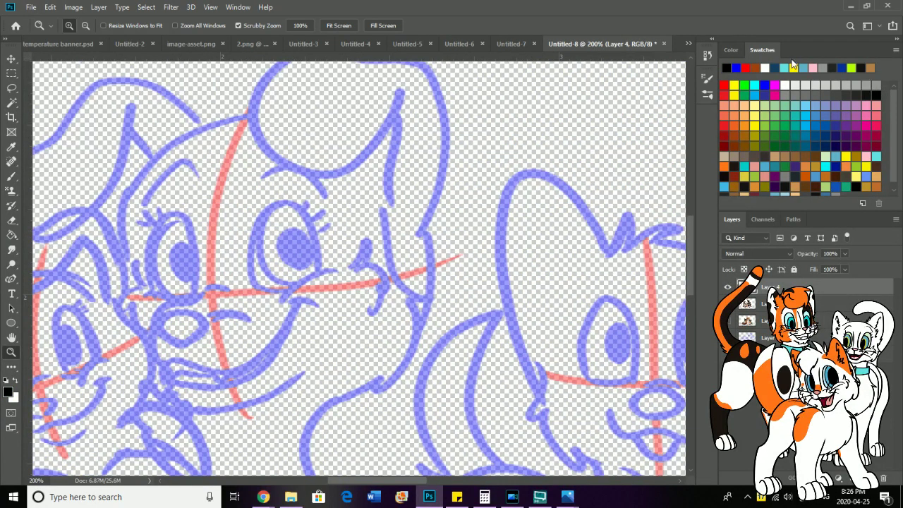
{"action": "key", "text": "b"}
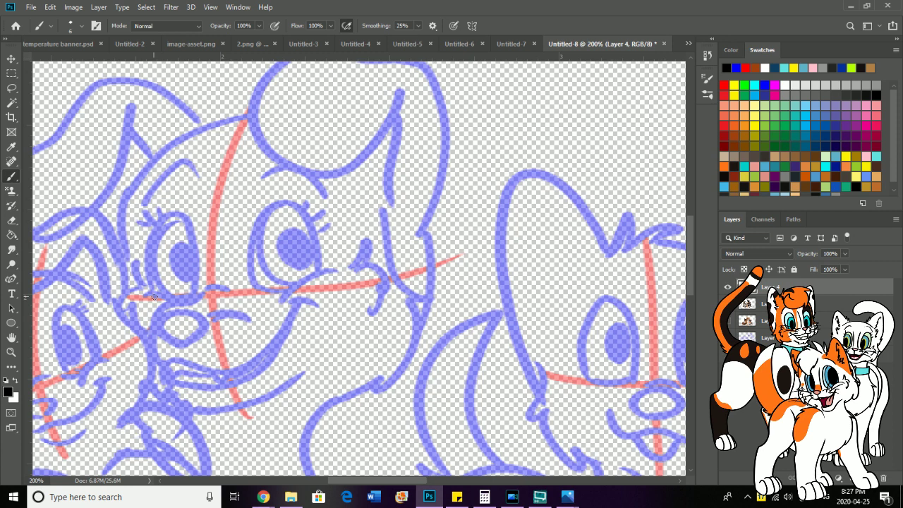
{"action": "mouse_move", "coordinate": [177, 343]}
{"action": "left_mouse_down"}
{"action": "mouse_move", "coordinate": [154, 320]}
{"action": "mouse_move", "coordinate": [200, 313]}
{"action": "mouse_move", "coordinate": [200, 336]}
{"action": "mouse_move", "coordinate": [185, 344]}
{"action": "mouse_move", "coordinate": [154, 327]}
{"action": "mouse_move", "coordinate": [199, 323]}
{"action": "mouse_move", "coordinate": [175, 344]}
{"action": "mouse_move", "coordinate": [198, 343]}
{"action": "left_mouse_up"}
{"action": "key", "text": "ctrl+z"}
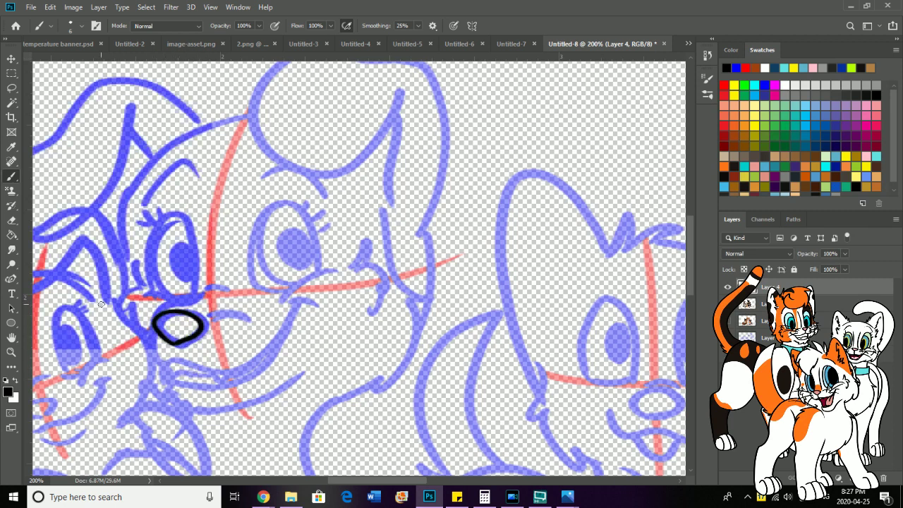
Step: Ink the larger left dog's smiling mouth line, redoing the first attempt, and outline its muzzle and upper cheek
{"action": "mouse_move", "coordinate": [157, 364]}
{"action": "left_mouse_down"}
{"action": "mouse_move", "coordinate": [311, 308]}
{"action": "mouse_move", "coordinate": [321, 315]}
{"action": "left_mouse_up"}
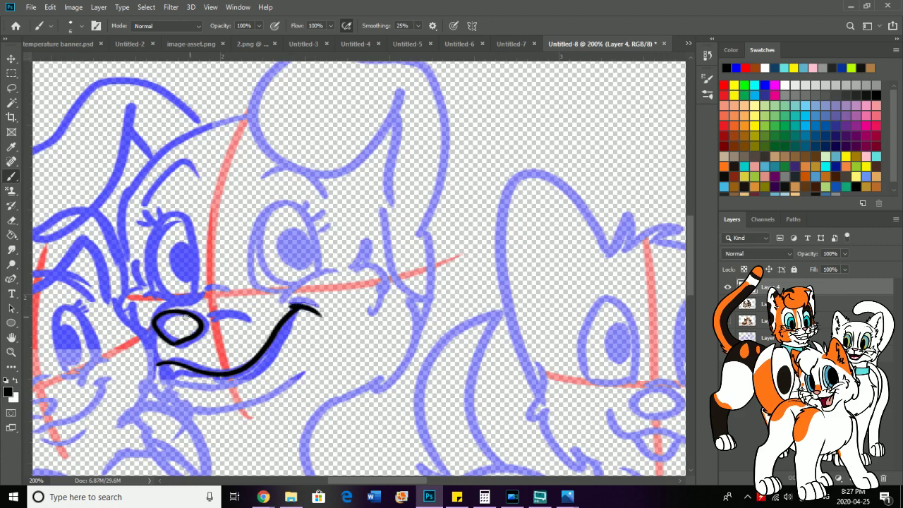
{"action": "key", "text": "ctrl+z"}
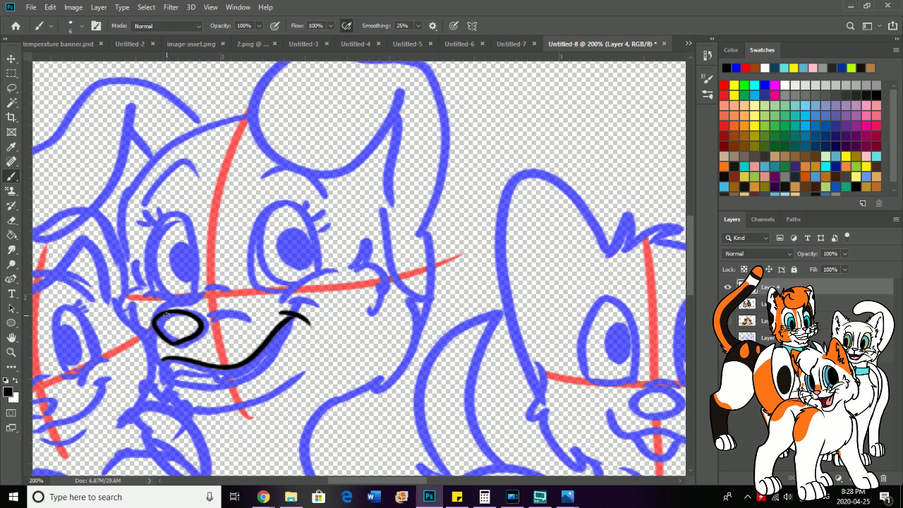
{"action": "mouse_move", "coordinate": [163, 361]}
{"action": "left_mouse_down"}
{"action": "mouse_move", "coordinate": [141, 326]}
{"action": "mouse_move", "coordinate": [210, 282]}
{"action": "mouse_move", "coordinate": [245, 288]}
{"action": "mouse_move", "coordinate": [252, 302]}
{"action": "left_mouse_up"}
{"action": "left_click_drag", "start_coordinate": [325, 286], "coordinate": [276, 302]}
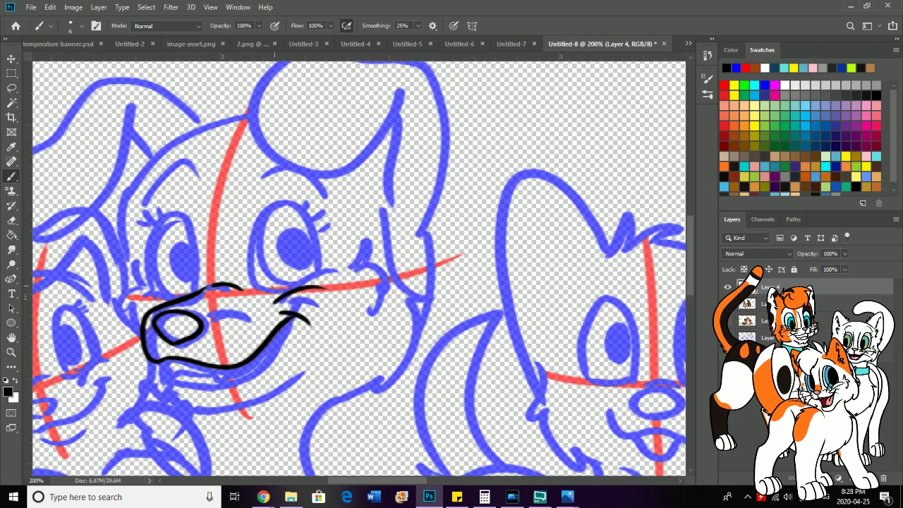
Step: Ink the dog's eye nearer the folded ear with an iris and filled pupil, plus a curved eyebrow above it
{"action": "key", "text": "shift+b"}
{"action": "key", "text": "shift+b"}
{"action": "key", "text": "shift+b"}
{"action": "key", "text": "shift+b"}
{"action": "left_click_drag", "start_coordinate": [266, 293], "coordinate": [304, 261]}
{"action": "mouse_move", "coordinate": [276, 225]}
{"action": "left_mouse_down"}
{"action": "mouse_move", "coordinate": [314, 216]}
{"action": "mouse_move", "coordinate": [279, 288]}
{"action": "left_mouse_up"}
{"action": "left_click_drag", "start_coordinate": [268, 164], "coordinate": [328, 196]}
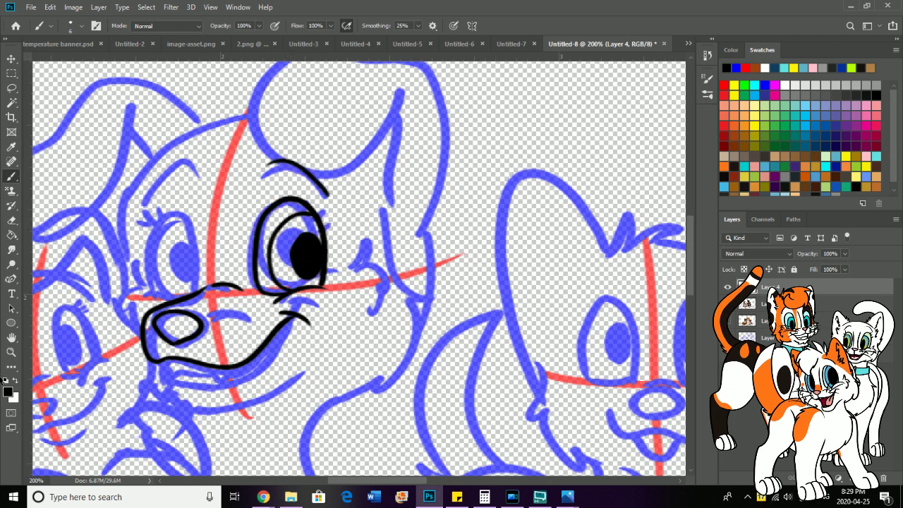
Step: Ink the same dog's other eye above the nose with an iris, filled pupil, lashes and eyebrow
{"action": "mouse_move", "coordinate": [198, 294]}
{"action": "left_mouse_down"}
{"action": "mouse_move", "coordinate": [181, 221]}
{"action": "mouse_move", "coordinate": [150, 228]}
{"action": "mouse_move", "coordinate": [144, 282]}
{"action": "left_mouse_up"}
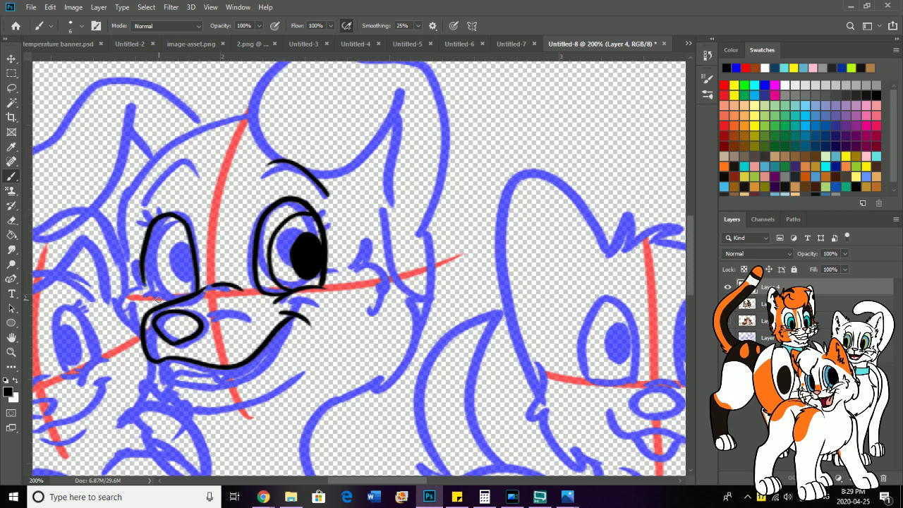
{"action": "mouse_move", "coordinate": [175, 280]}
{"action": "left_mouse_down"}
{"action": "mouse_move", "coordinate": [185, 259]}
{"action": "mouse_move", "coordinate": [186, 278]}
{"action": "left_mouse_up"}
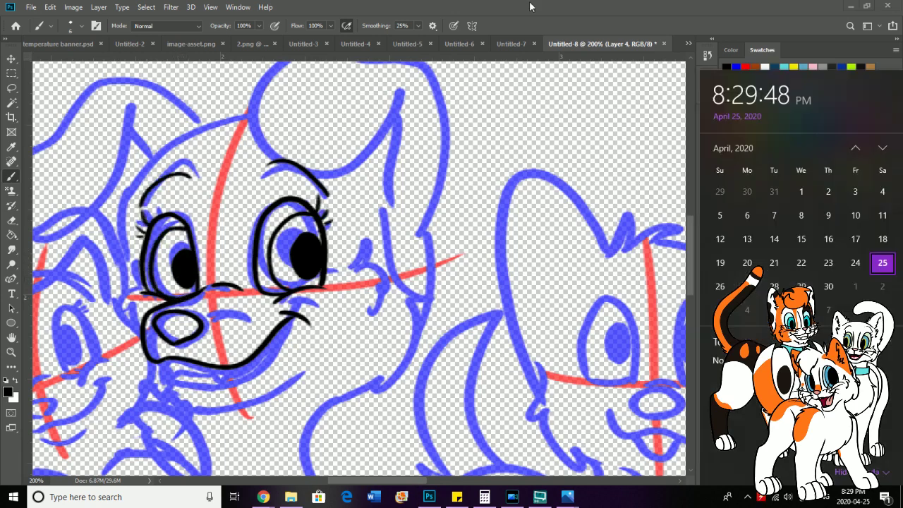
{"action": "left_click", "coordinate": [535, 5]}
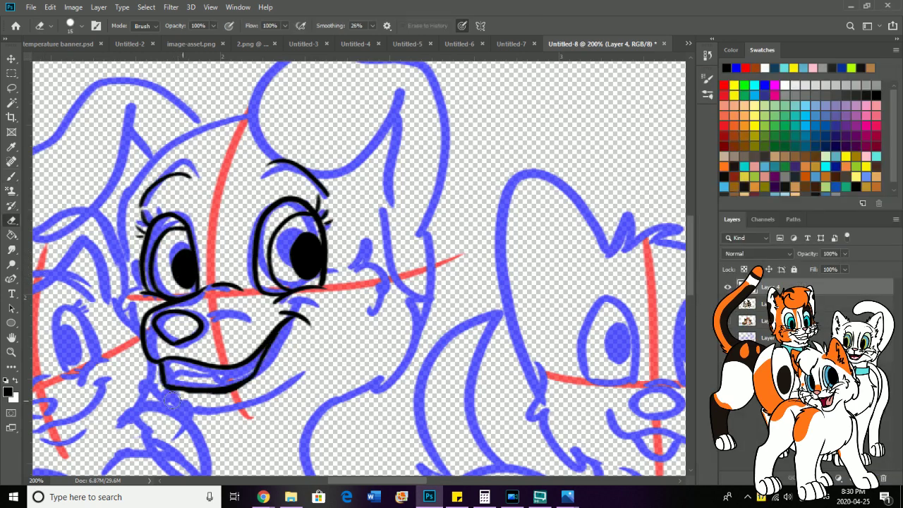
Step: Clean up the underside of the larger left dog's mouth, and ink its teeth and the curved chin line below
{"action": "mouse_move", "coordinate": [154, 399]}
{"action": "left_mouse_down"}
{"action": "mouse_move", "coordinate": [221, 401]}
{"action": "mouse_move", "coordinate": [196, 401]}
{"action": "mouse_move", "coordinate": [259, 386]}
{"action": "left_mouse_up"}
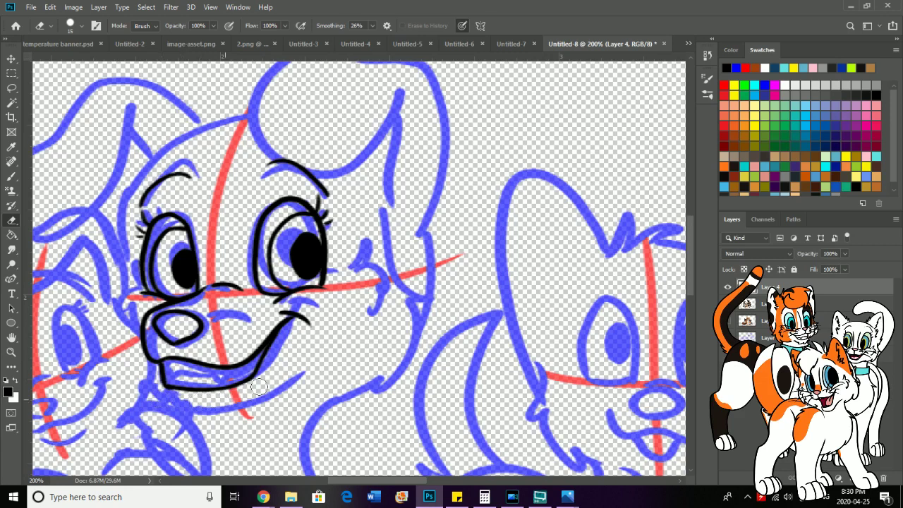
{"action": "key", "text": "b"}
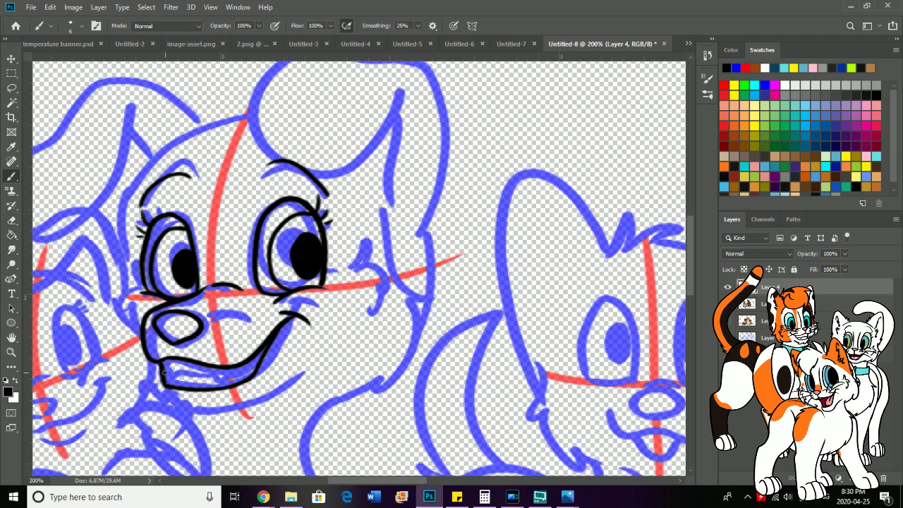
{"action": "left_click_drag", "start_coordinate": [162, 376], "coordinate": [240, 372]}
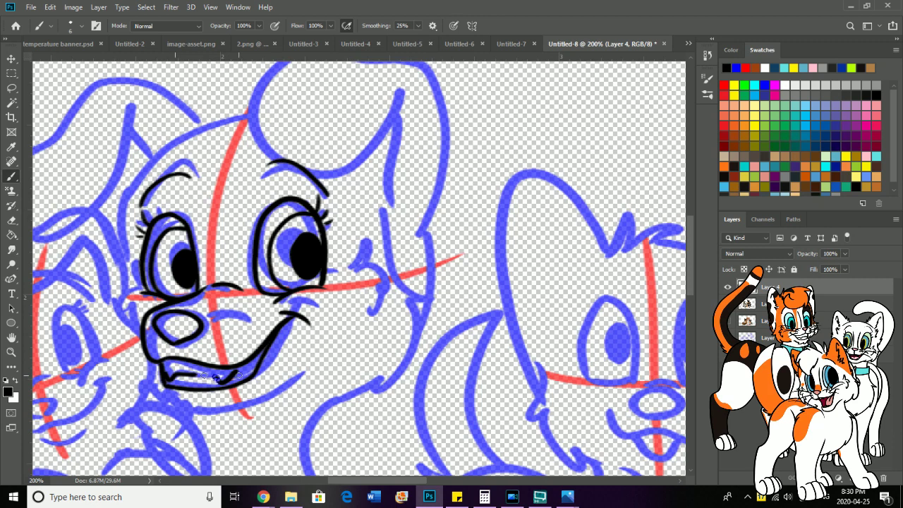
{"action": "left_click_drag", "start_coordinate": [161, 381], "coordinate": [307, 381]}
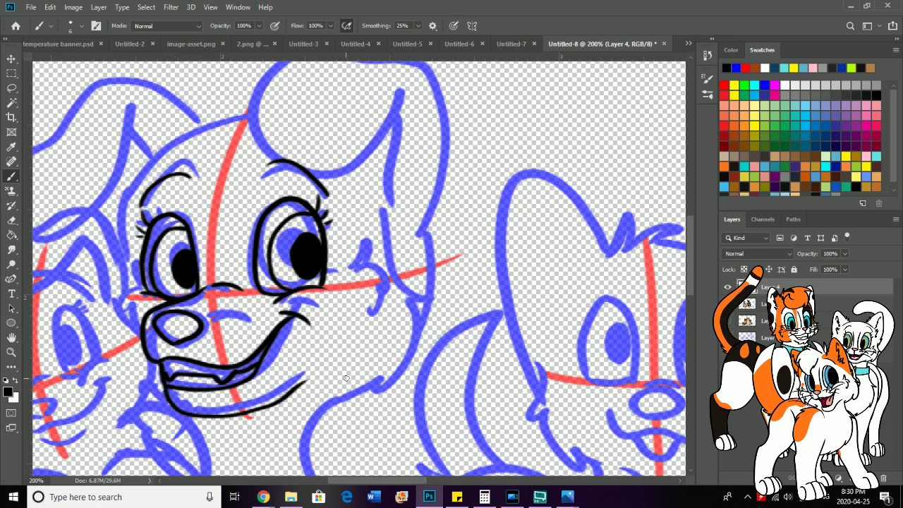
Step: Ink fur tufts on both of the larger left dog's cheeks and outline its folded ear with jagged fur beneath the fold
{"action": "left_click_drag", "start_coordinate": [357, 267], "coordinate": [378, 282]}
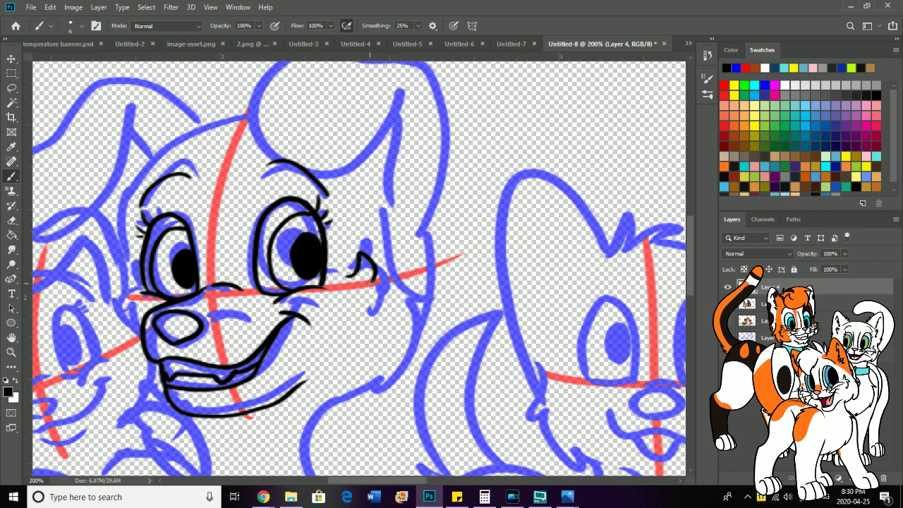
{"action": "left_click_drag", "start_coordinate": [374, 282], "coordinate": [310, 402]}
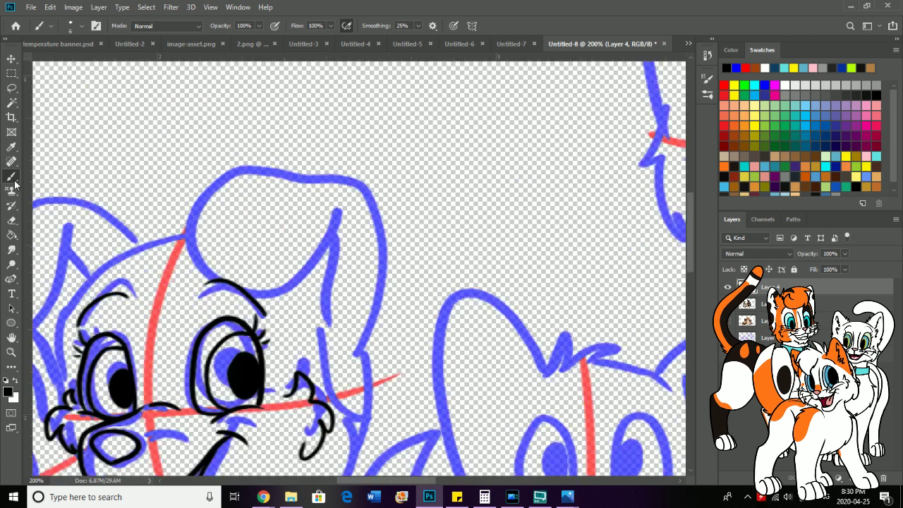
{"action": "mouse_move", "coordinate": [355, 360]}
{"action": "left_mouse_down"}
{"action": "mouse_move", "coordinate": [382, 286]}
{"action": "mouse_move", "coordinate": [377, 187]}
{"action": "mouse_move", "coordinate": [291, 150]}
{"action": "mouse_move", "coordinate": [185, 240]}
{"action": "left_mouse_up"}
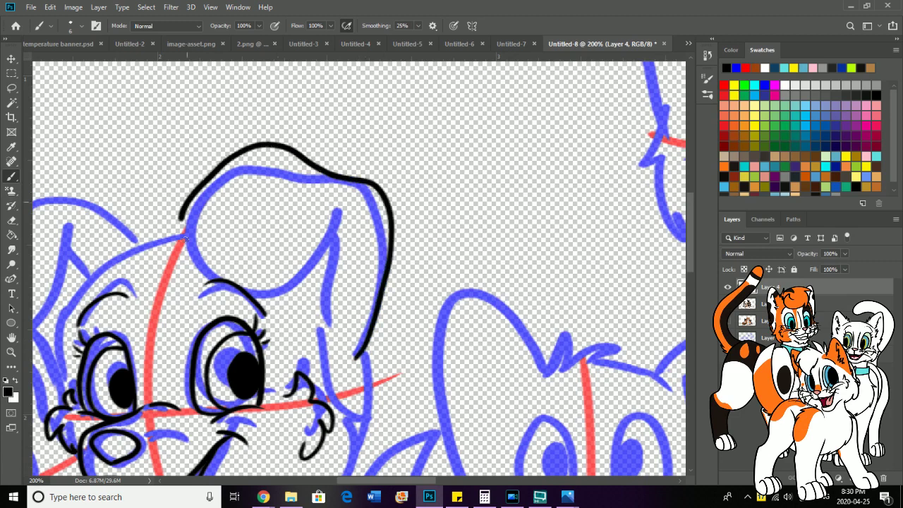
{"action": "left_click_drag", "start_coordinate": [180, 219], "coordinate": [363, 235]}
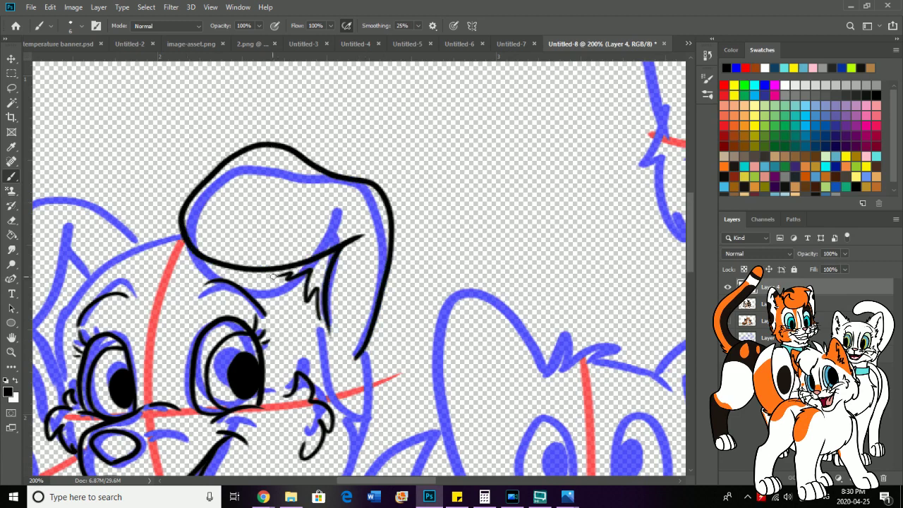
Step: Ink the smaller left dog's nose, muzzle and smile line in black, undoing the misplaced muzzle stroke
{"action": "key", "text": "h"}
{"action": "left_click_drag", "start_coordinate": [230, 254], "coordinate": [315, 159]}
{"action": "left_click_drag", "start_coordinate": [141, 318], "coordinate": [261, 184]}
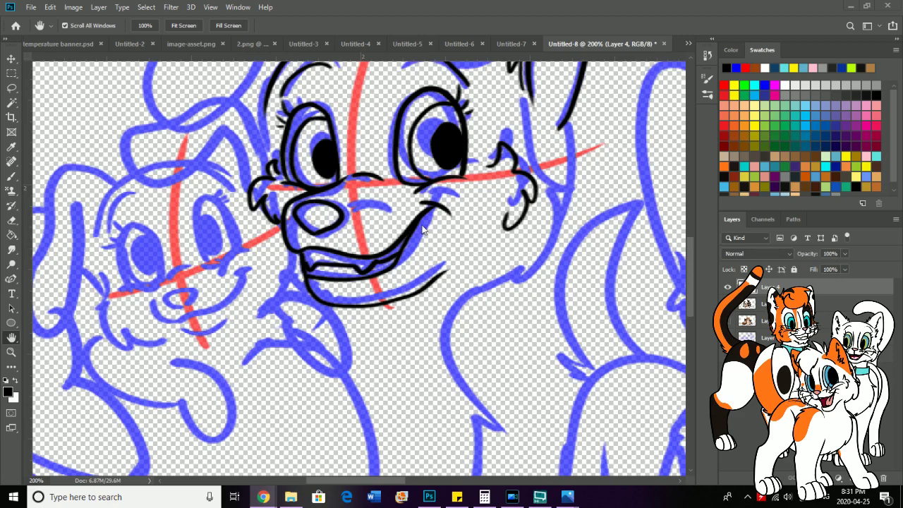
{"action": "key", "text": "b"}
{"action": "left_click_drag", "start_coordinate": [185, 282], "coordinate": [181, 301]}
{"action": "mouse_move", "coordinate": [178, 313]}
{"action": "left_mouse_down"}
{"action": "mouse_move", "coordinate": [231, 268]}
{"action": "mouse_move", "coordinate": [177, 318]}
{"action": "mouse_move", "coordinate": [164, 319]}
{"action": "mouse_move", "coordinate": [156, 276]}
{"action": "left_mouse_up"}
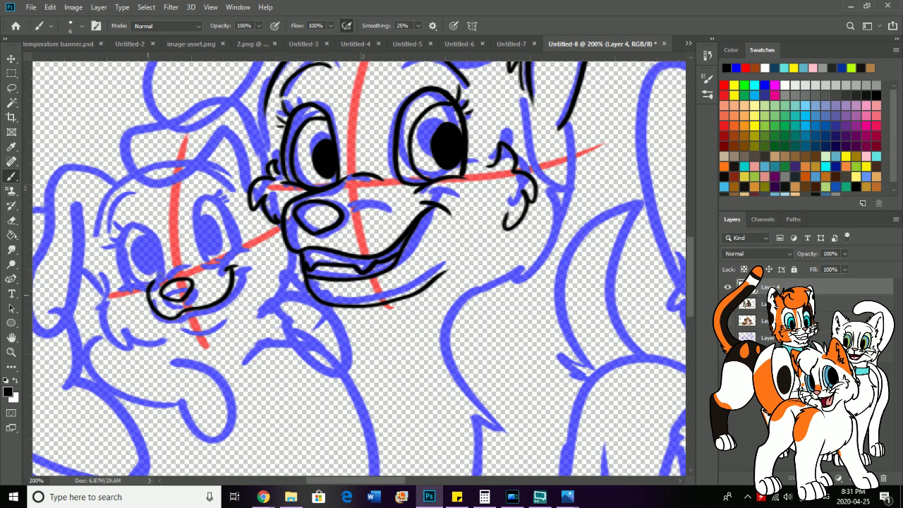
{"action": "left_click_drag", "start_coordinate": [161, 274], "coordinate": [200, 266]}
{"action": "key", "text": "ctrl+z"}
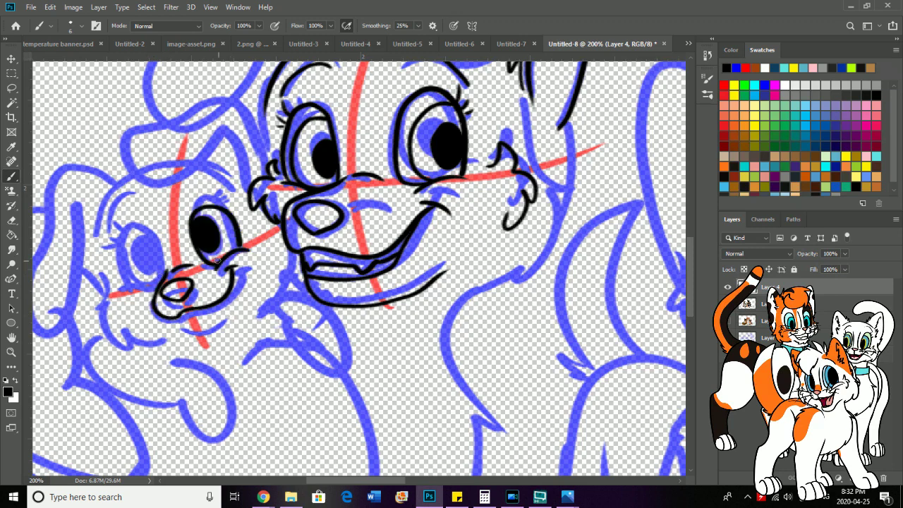
Step: Ink both of the smaller dog's eyes with irises, filled pupils, lashes and curved eyebrows
{"action": "mouse_move", "coordinate": [206, 263]}
{"action": "left_mouse_down"}
{"action": "mouse_move", "coordinate": [220, 260]}
{"action": "mouse_move", "coordinate": [231, 236]}
{"action": "mouse_move", "coordinate": [219, 210]}
{"action": "left_mouse_up"}
{"action": "mouse_move", "coordinate": [161, 280]}
{"action": "left_mouse_down"}
{"action": "mouse_move", "coordinate": [152, 244]}
{"action": "mouse_move", "coordinate": [123, 234]}
{"action": "mouse_move", "coordinate": [134, 296]}
{"action": "mouse_move", "coordinate": [145, 292]}
{"action": "mouse_move", "coordinate": [123, 296]}
{"action": "left_mouse_up"}
{"action": "key", "text": "ctrl+shift+z"}
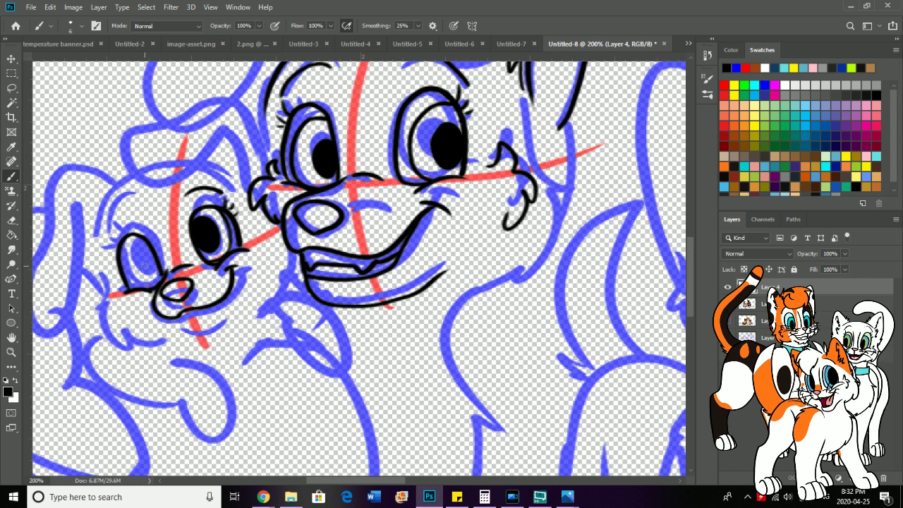
{"action": "mouse_move", "coordinate": [144, 266]}
{"action": "left_mouse_down"}
{"action": "mouse_move", "coordinate": [154, 263]}
{"action": "mouse_move", "coordinate": [131, 275]}
{"action": "mouse_move", "coordinate": [124, 242]}
{"action": "mouse_move", "coordinate": [106, 248]}
{"action": "left_mouse_up"}
{"action": "left_click_drag", "start_coordinate": [127, 262], "coordinate": [156, 286]}
Step: Ink the smaller dog's open mouth below the smile line, including the small teeth inside it
{"action": "mouse_move", "coordinate": [220, 314]}
{"action": "left_mouse_down"}
{"action": "mouse_move", "coordinate": [183, 322]}
{"action": "mouse_move", "coordinate": [205, 313]}
{"action": "left_mouse_up"}
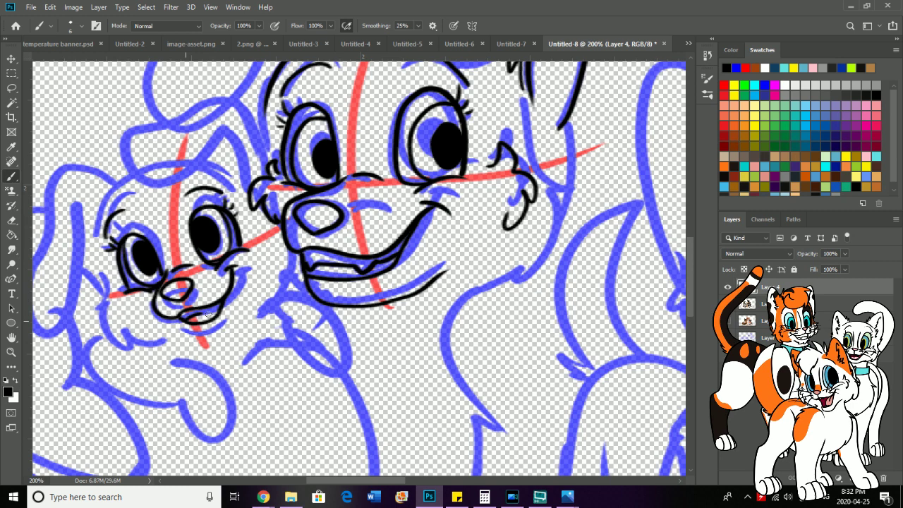
{"action": "left_click_drag", "start_coordinate": [182, 310], "coordinate": [215, 318]}
{"action": "key", "text": "h"}
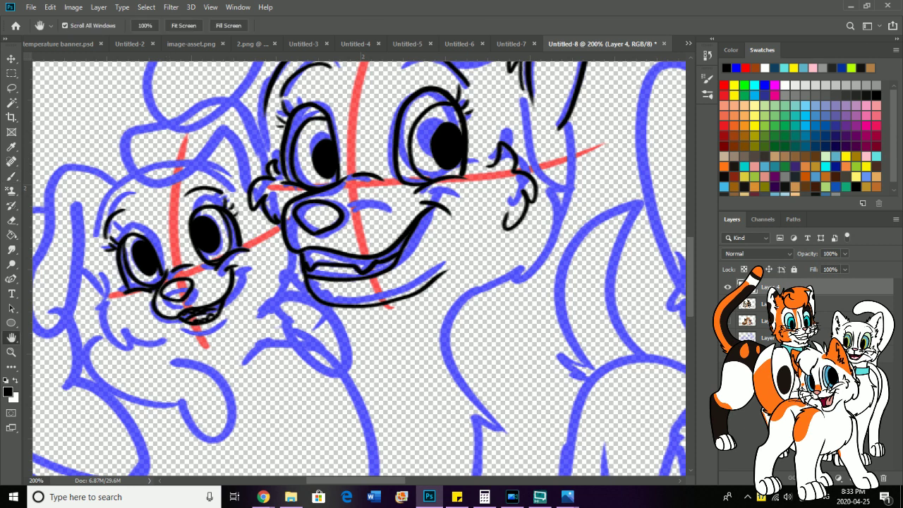
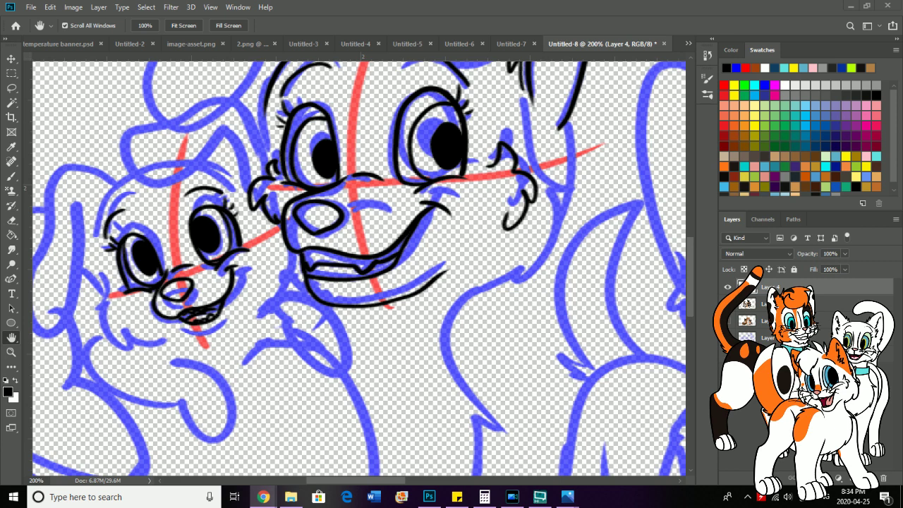
Step: Outline the smaller dog's folded ear over its forehead and erase the eyebrow lines that overlap it
{"action": "left_click", "coordinate": [11, 178]}
{"action": "mouse_move", "coordinate": [273, 164]}
{"action": "left_mouse_down"}
{"action": "mouse_move", "coordinate": [244, 120]}
{"action": "mouse_move", "coordinate": [151, 118]}
{"action": "mouse_move", "coordinate": [124, 168]}
{"action": "mouse_move", "coordinate": [242, 157]}
{"action": "mouse_move", "coordinate": [247, 201]}
{"action": "left_mouse_up"}
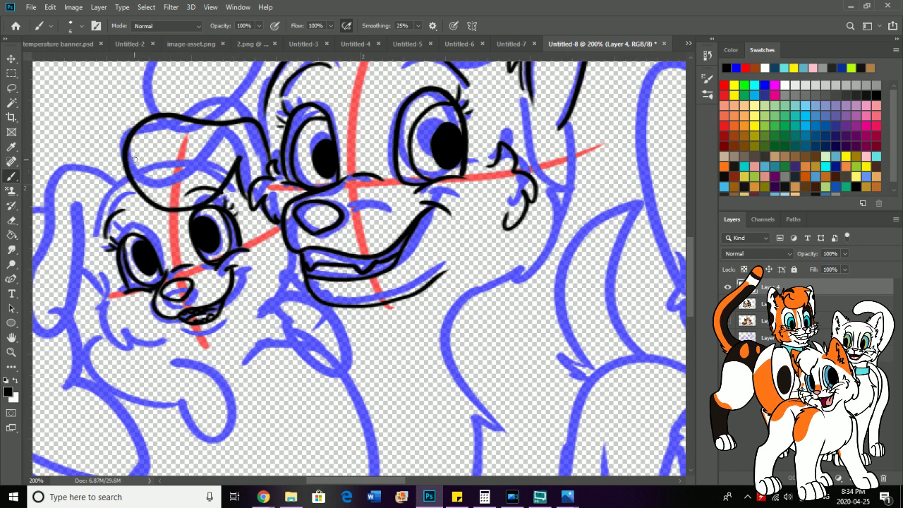
{"action": "left_click", "coordinate": [12, 220]}
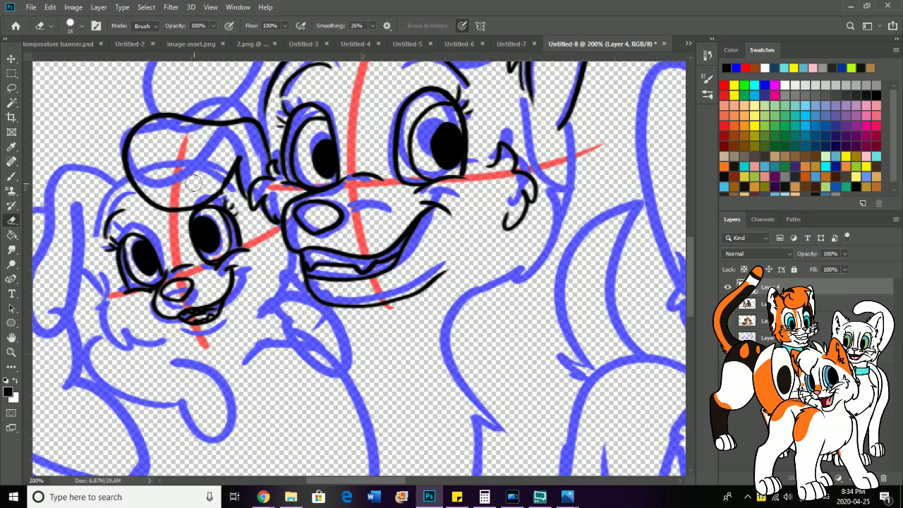
{"action": "mouse_move", "coordinate": [212, 161]}
{"action": "left_mouse_down"}
{"action": "mouse_move", "coordinate": [205, 185]}
{"action": "mouse_move", "coordinate": [214, 170]}
{"action": "left_mouse_up"}
Step: Ink the smaller dog's hanging ear on the other side of its head, redoing the stroke at the ear's inner base
{"action": "key", "text": "h"}
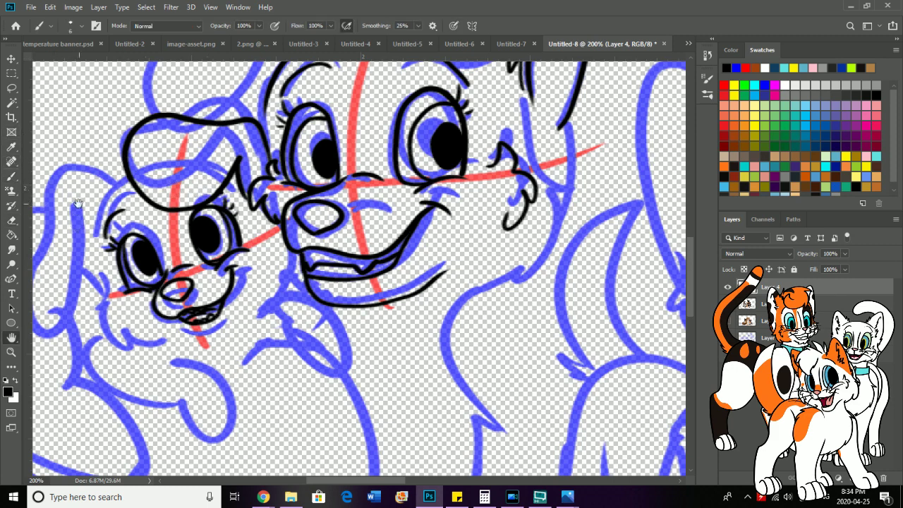
{"action": "left_click_drag", "start_coordinate": [43, 206], "coordinate": [120, 181]}
{"action": "left_click", "coordinate": [11, 175]}
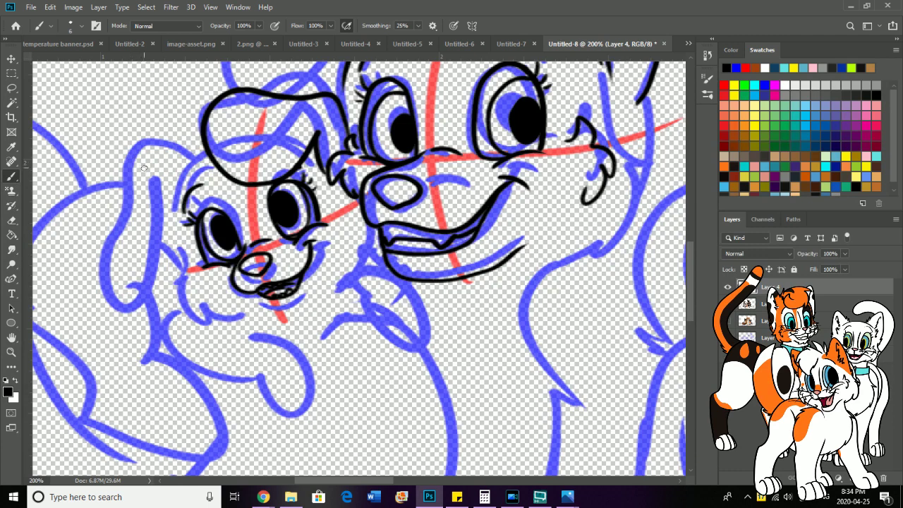
{"action": "left_click_drag", "start_coordinate": [208, 144], "coordinate": [171, 218]}
{"action": "left_click", "coordinate": [263, 497]}
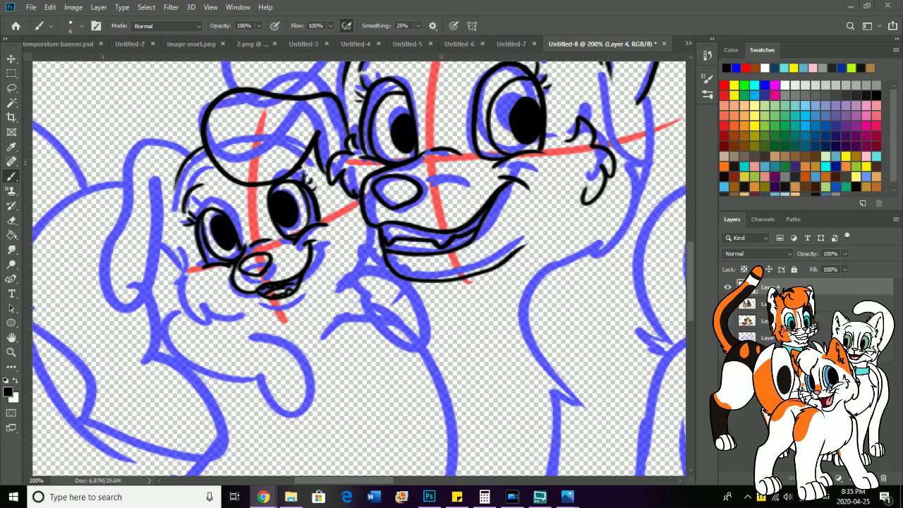
{"action": "left_click", "coordinate": [29, 175]}
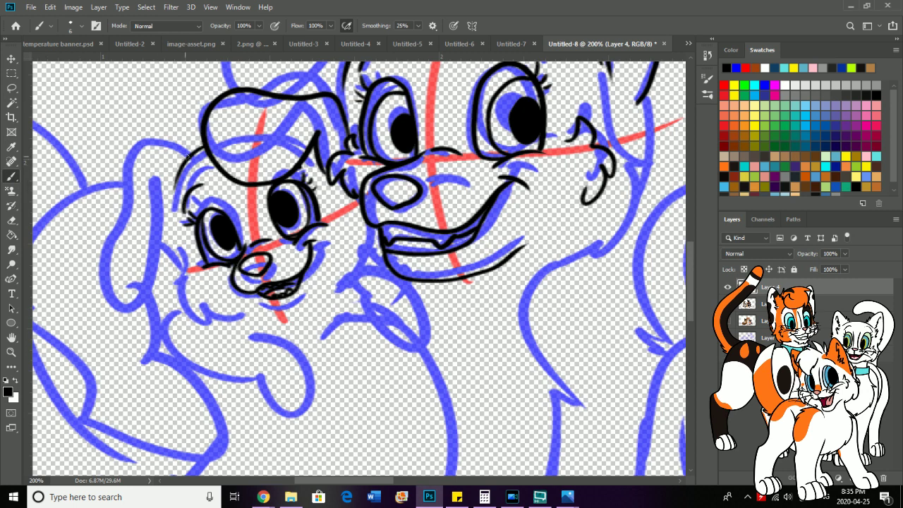
{"action": "mouse_move", "coordinate": [186, 156]}
{"action": "left_mouse_down"}
{"action": "mouse_move", "coordinate": [137, 146]}
{"action": "mouse_move", "coordinate": [86, 224]}
{"action": "mouse_move", "coordinate": [96, 270]}
{"action": "mouse_move", "coordinate": [141, 263]}
{"action": "mouse_move", "coordinate": [171, 172]}
{"action": "left_mouse_up"}
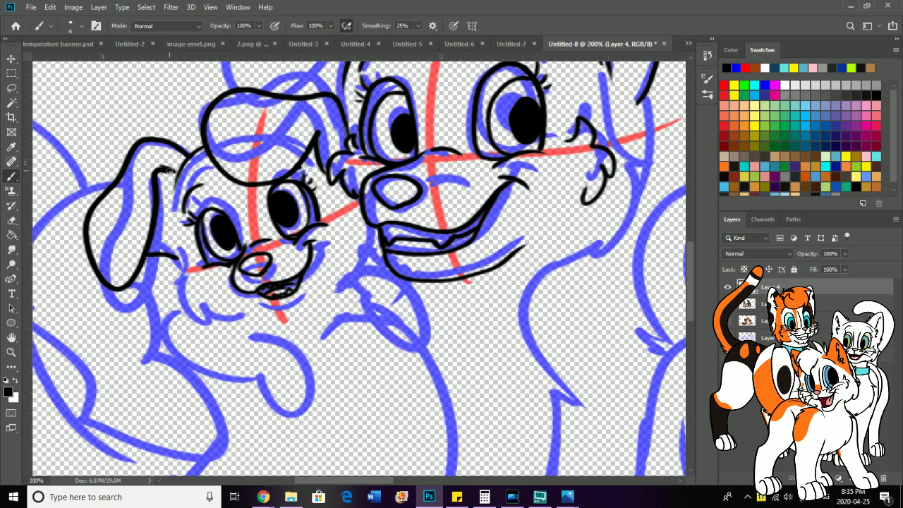
{"action": "key", "text": "ctrl+z"}
{"action": "left_click_drag", "start_coordinate": [157, 170], "coordinate": [176, 180]}
Step: Ink the smaller dog's cheek fur and chin, plus the larger dog's short neck line beside its jaw
{"action": "mouse_move", "coordinate": [141, 225]}
{"action": "left_mouse_down"}
{"action": "mouse_move", "coordinate": [109, 145]}
{"action": "mouse_move", "coordinate": [139, 202]}
{"action": "mouse_move", "coordinate": [171, 238]}
{"action": "mouse_move", "coordinate": [204, 230]}
{"action": "left_mouse_up"}
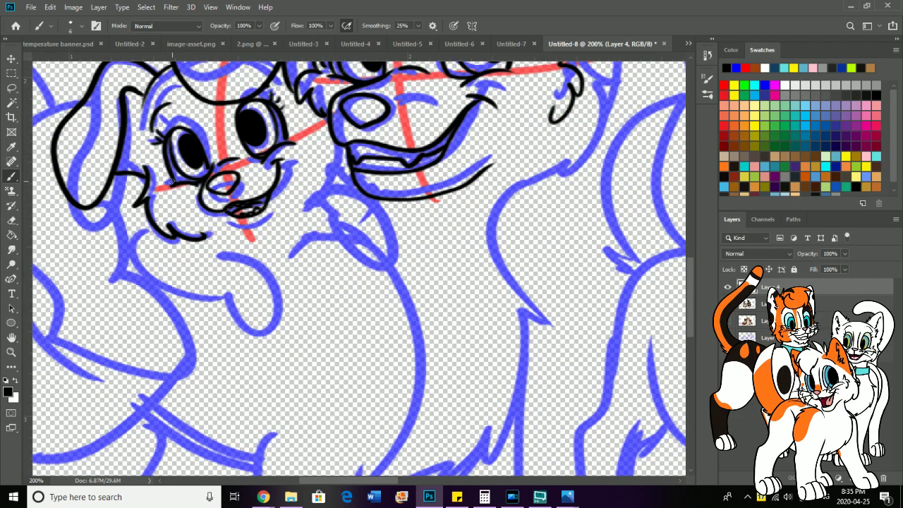
{"action": "mouse_move", "coordinate": [172, 182]}
{"action": "left_mouse_down"}
{"action": "mouse_move", "coordinate": [158, 176]}
{"action": "mouse_move", "coordinate": [152, 202]}
{"action": "mouse_move", "coordinate": [175, 215]}
{"action": "left_mouse_up"}
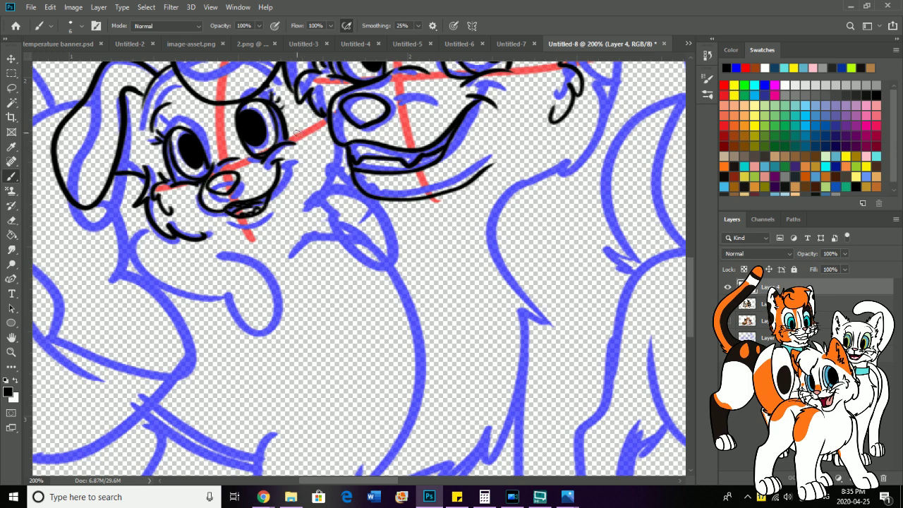
{"action": "mouse_move", "coordinate": [296, 131]}
{"action": "left_mouse_down"}
{"action": "mouse_move", "coordinate": [322, 140]}
{"action": "mouse_move", "coordinate": [312, 163]}
{"action": "left_mouse_up"}
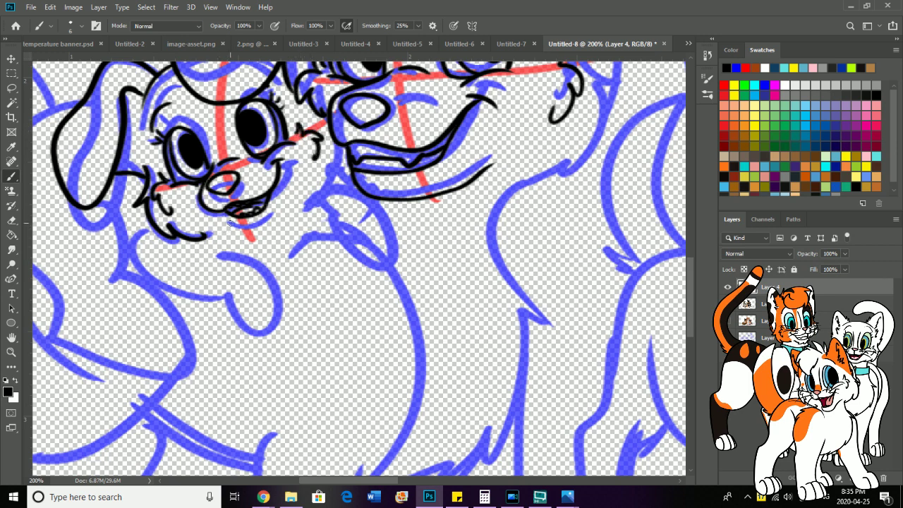
{"action": "mouse_move", "coordinate": [230, 223]}
{"action": "left_mouse_down"}
{"action": "mouse_move", "coordinate": [261, 229]}
{"action": "mouse_move", "coordinate": [302, 185]}
{"action": "left_mouse_up"}
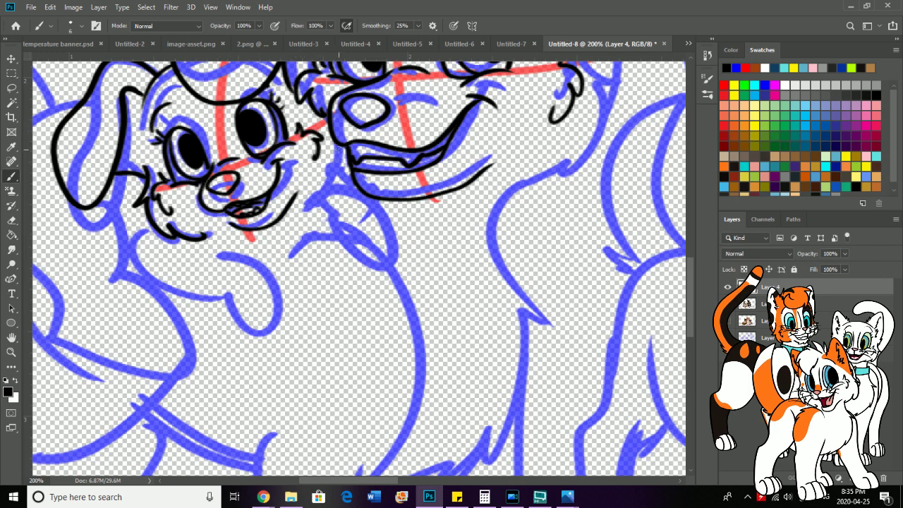
{"action": "mouse_move", "coordinate": [322, 114]}
{"action": "left_mouse_down"}
{"action": "mouse_move", "coordinate": [341, 161]}
{"action": "mouse_move", "coordinate": [311, 205]}
{"action": "left_mouse_up"}
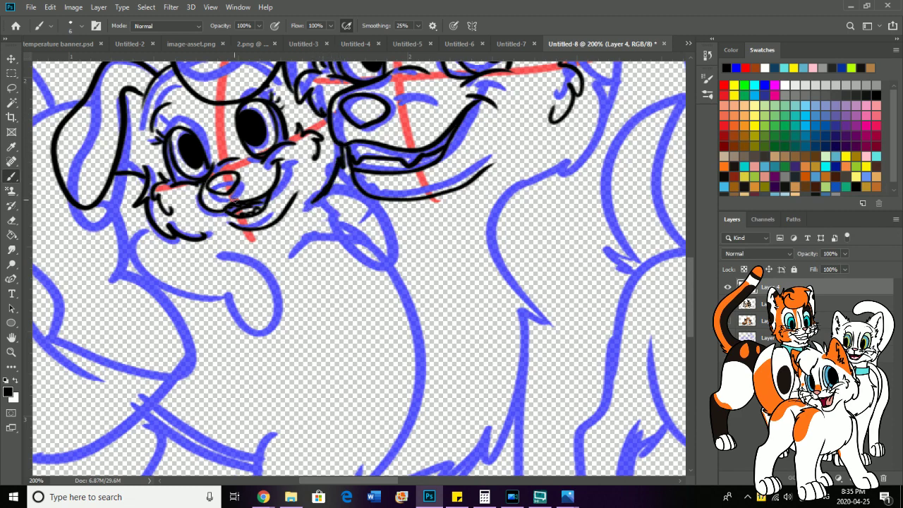
Step: Ink the larger left dog's far ear behind its head, including the folded inner edge down to the cheek
{"action": "key", "text": "space"}
{"action": "mouse_move", "coordinate": [31, 169]}
{"action": "left_mouse_down"}
{"action": "mouse_move", "coordinate": [155, 247]}
{"action": "mouse_move", "coordinate": [128, 186]}
{"action": "mouse_move", "coordinate": [181, 236]}
{"action": "mouse_move", "coordinate": [148, 210]}
{"action": "mouse_move", "coordinate": [145, 191]}
{"action": "mouse_move", "coordinate": [132, 208]}
{"action": "mouse_move", "coordinate": [177, 172]}
{"action": "mouse_move", "coordinate": [177, 298]}
{"action": "mouse_move", "coordinate": [112, 288]}
{"action": "mouse_move", "coordinate": [74, 252]}
{"action": "left_mouse_up"}
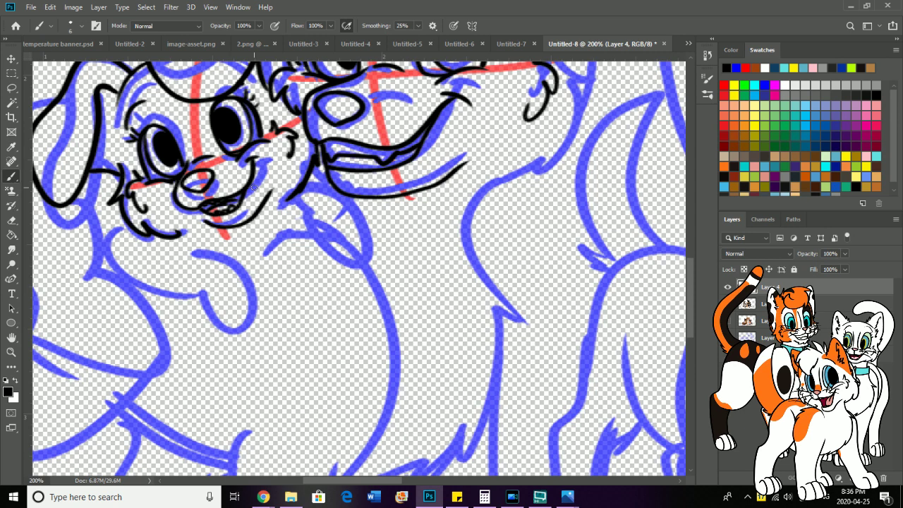
{"action": "mouse_move", "coordinate": [252, 186]}
{"action": "left_mouse_down"}
{"action": "mouse_move", "coordinate": [141, 242]}
{"action": "mouse_move", "coordinate": [129, 273]}
{"action": "mouse_move", "coordinate": [150, 268]}
{"action": "mouse_move", "coordinate": [135, 275]}
{"action": "left_mouse_up"}
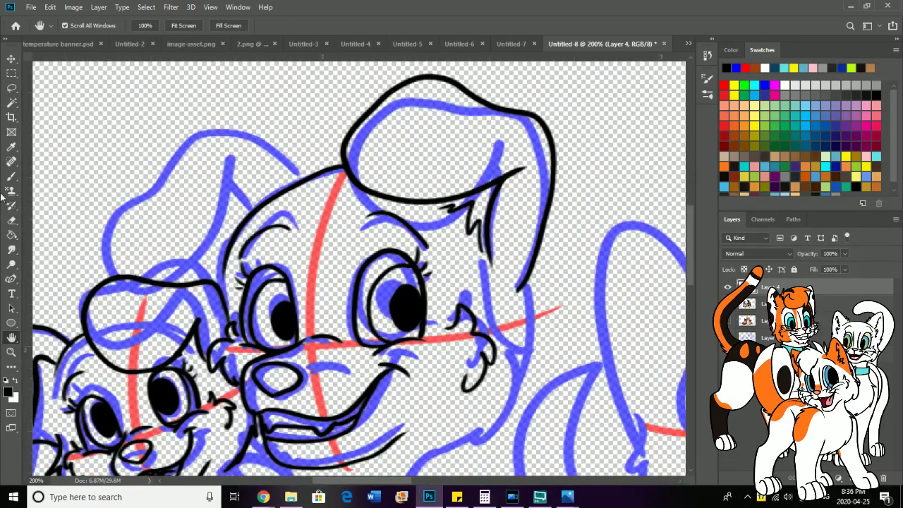
{"action": "left_click", "coordinate": [11, 162]}
{"action": "left_click", "coordinate": [11, 176]}
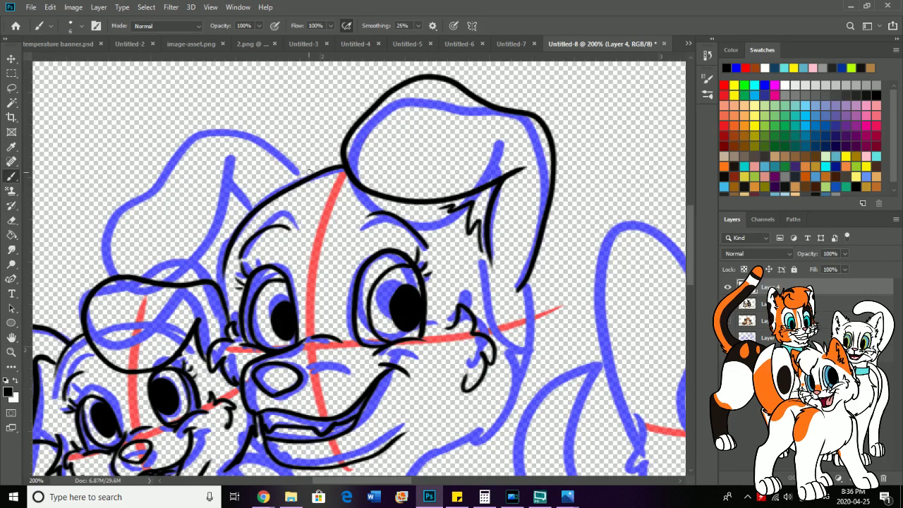
{"action": "mouse_move", "coordinate": [311, 171]}
{"action": "left_mouse_down"}
{"action": "mouse_move", "coordinate": [287, 142]}
{"action": "mouse_move", "coordinate": [225, 114]}
{"action": "mouse_move", "coordinate": [108, 177]}
{"action": "mouse_move", "coordinate": [113, 240]}
{"action": "mouse_move", "coordinate": [208, 186]}
{"action": "mouse_move", "coordinate": [262, 181]}
{"action": "mouse_move", "coordinate": [274, 203]}
{"action": "left_mouse_up"}
{"action": "mouse_move", "coordinate": [180, 212]}
{"action": "left_mouse_down"}
{"action": "mouse_move", "coordinate": [223, 269]}
{"action": "mouse_move", "coordinate": [225, 317]}
{"action": "mouse_move", "coordinate": [163, 262]}
{"action": "left_mouse_up"}
{"action": "key", "text": "e"}
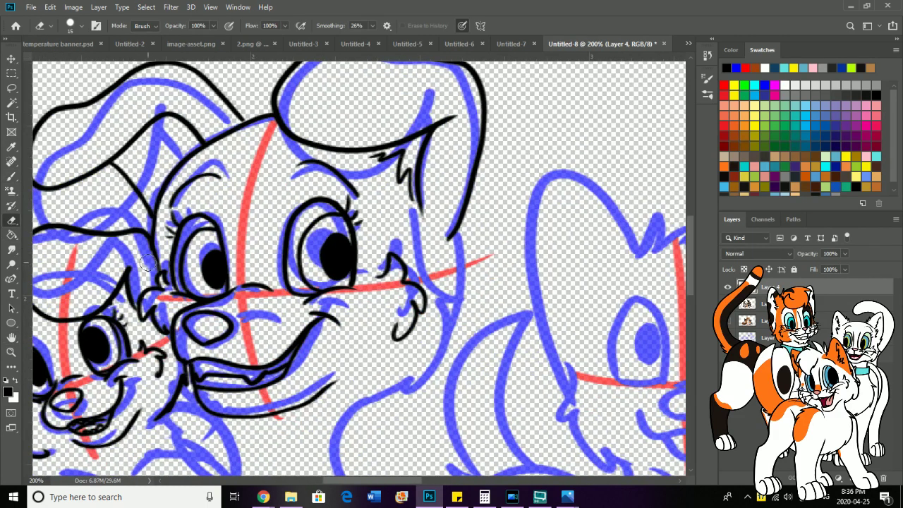
Step: Complete the lower end of the larger dog's near ear and ink its furry jaw line below the cheek
{"action": "mouse_move", "coordinate": [78, 445]}
{"action": "left_mouse_down"}
{"action": "mouse_move", "coordinate": [119, 261]}
{"action": "mouse_move", "coordinate": [42, 352]}
{"action": "left_mouse_up"}
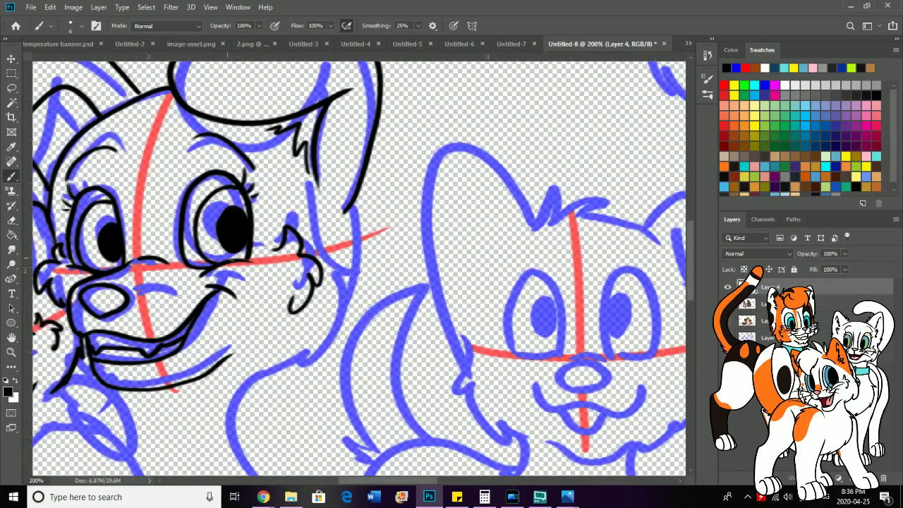
{"action": "mouse_move", "coordinate": [317, 196]}
{"action": "left_mouse_down"}
{"action": "mouse_move", "coordinate": [362, 282]}
{"action": "mouse_move", "coordinate": [330, 278]}
{"action": "mouse_move", "coordinate": [302, 353]}
{"action": "mouse_move", "coordinate": [244, 367]}
{"action": "left_mouse_up"}
{"action": "mouse_move", "coordinate": [360, 187]}
{"action": "left_mouse_down"}
{"action": "mouse_move", "coordinate": [364, 226]}
{"action": "mouse_move", "coordinate": [343, 319]}
{"action": "left_mouse_up"}
Step: Ink the smaller dog's arm resting against the larger dog, from below its chin to the rounded paw with its toes
{"action": "key", "text": "space"}
{"action": "left_click_drag", "start_coordinate": [165, 412], "coordinate": [409, 470]}
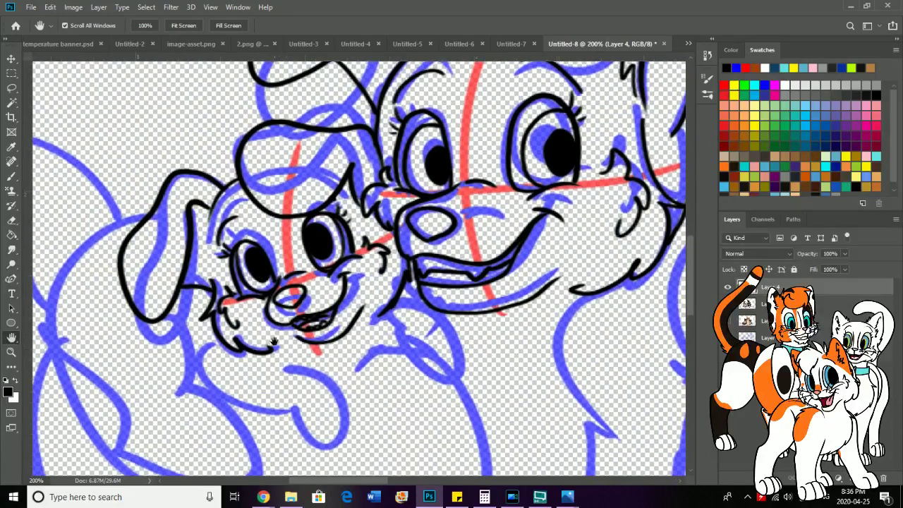
{"action": "mouse_move", "coordinate": [278, 344]}
{"action": "left_mouse_down"}
{"action": "mouse_move", "coordinate": [177, 269]}
{"action": "mouse_move", "coordinate": [192, 176]}
{"action": "mouse_move", "coordinate": [256, 349]}
{"action": "mouse_move", "coordinate": [228, 268]}
{"action": "mouse_move", "coordinate": [194, 233]}
{"action": "left_mouse_up"}
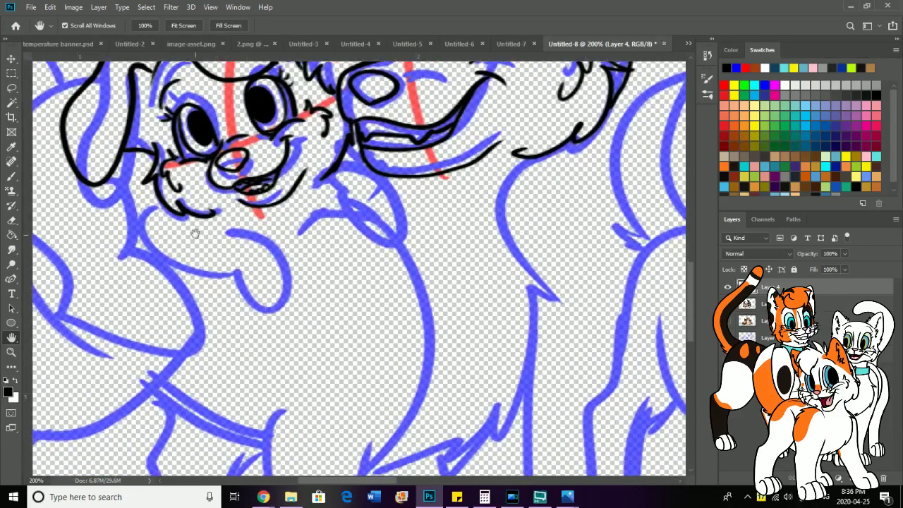
{"action": "left_click", "coordinate": [11, 178]}
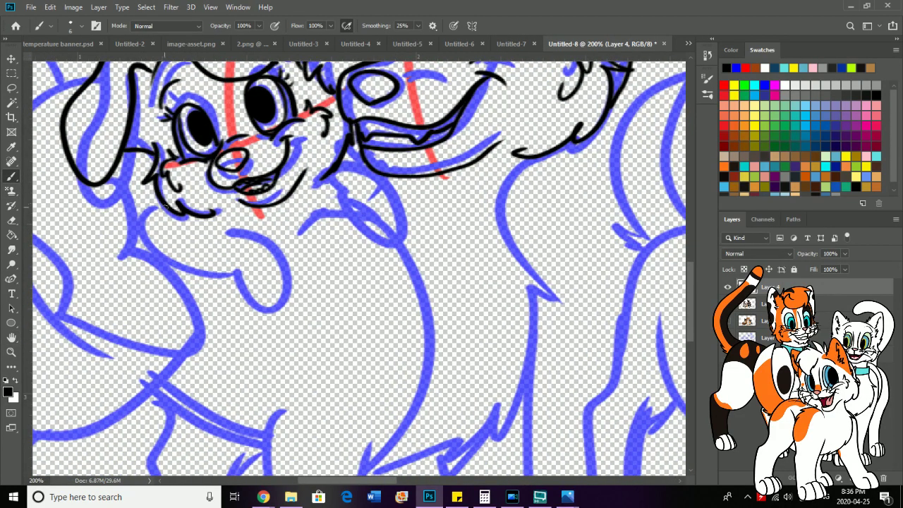
{"action": "mouse_move", "coordinate": [144, 194]}
{"action": "left_mouse_down"}
{"action": "mouse_move", "coordinate": [149, 245]}
{"action": "mouse_move", "coordinate": [212, 273]}
{"action": "mouse_move", "coordinate": [296, 285]}
{"action": "mouse_move", "coordinate": [274, 280]}
{"action": "mouse_move", "coordinate": [288, 297]}
{"action": "mouse_move", "coordinate": [337, 300]}
{"action": "left_mouse_up"}
{"action": "mouse_move", "coordinate": [323, 256]}
{"action": "left_mouse_down"}
{"action": "mouse_move", "coordinate": [343, 291]}
{"action": "mouse_move", "coordinate": [352, 290]}
{"action": "left_mouse_up"}
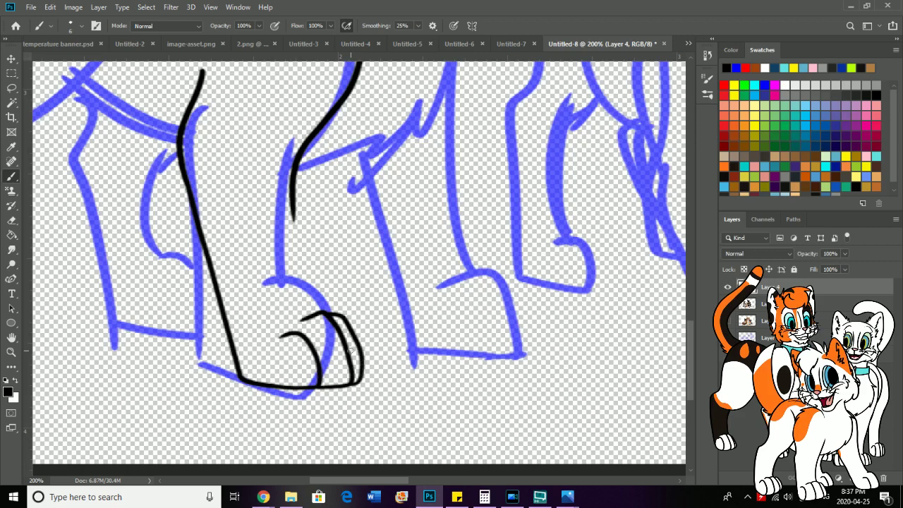
Step: Complete the larger dog's front leg by inking the outermost toe line and the inner leg edge down to the paw
{"action": "left_click_drag", "start_coordinate": [350, 352], "coordinate": [364, 381]}
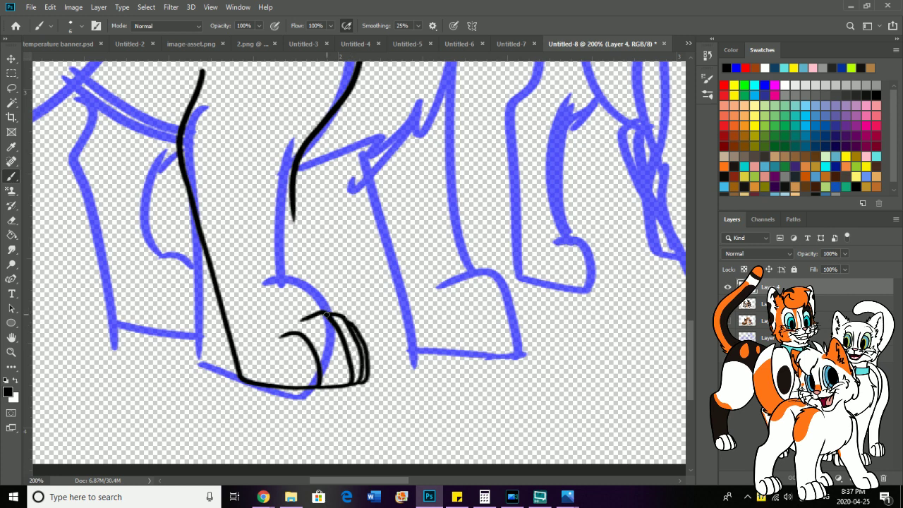
{"action": "left_click_drag", "start_coordinate": [291, 194], "coordinate": [323, 319]}
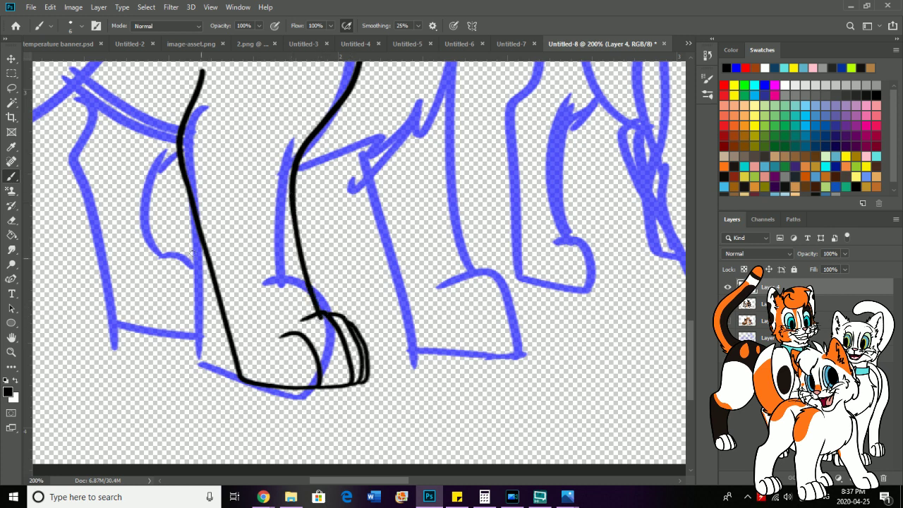
{"action": "key", "text": "e"}
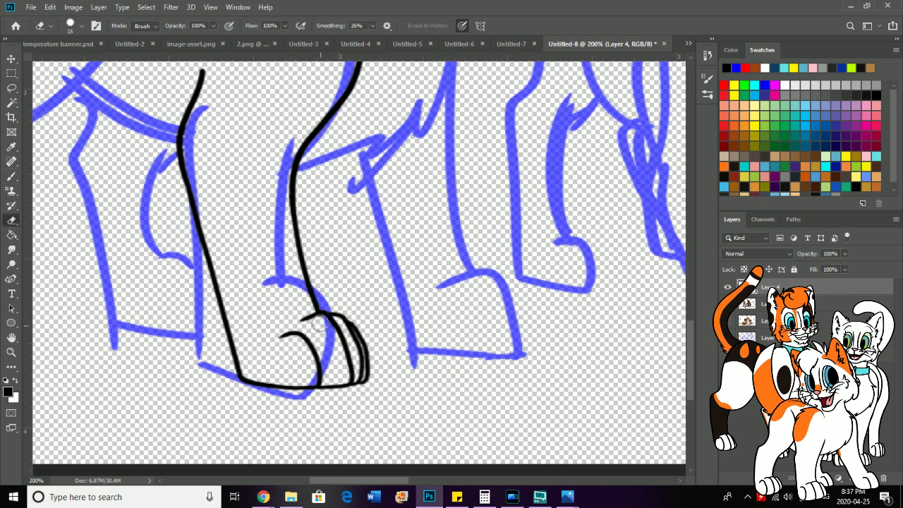
Step: Ink the larger dog's neck line from the jaw through the fur tuft, continuing down its body to the furry underside
{"action": "mouse_move", "coordinate": [248, 180]}
{"action": "left_mouse_down"}
{"action": "mouse_move", "coordinate": [182, 278]}
{"action": "mouse_move", "coordinate": [212, 339]}
{"action": "mouse_move", "coordinate": [106, 225]}
{"action": "left_mouse_up"}
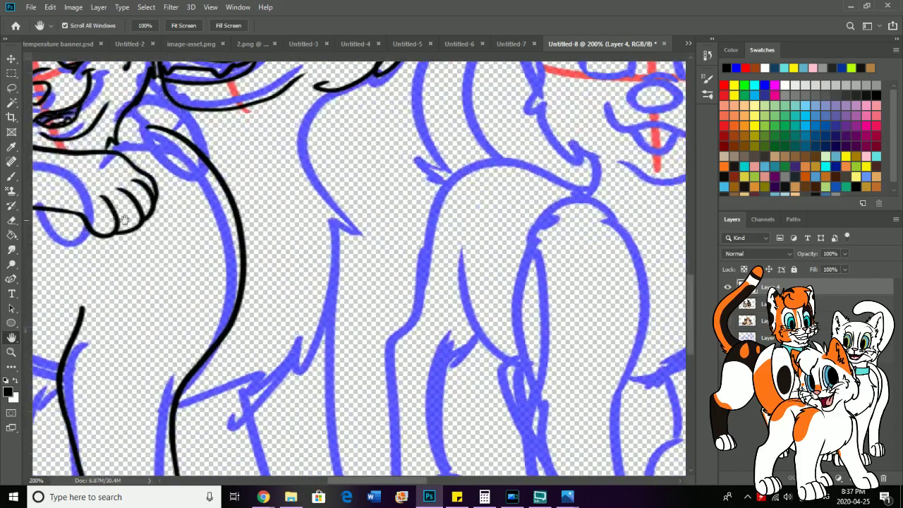
{"action": "left_click", "coordinate": [11, 177]}
{"action": "mouse_move", "coordinate": [321, 88]}
{"action": "left_mouse_down"}
{"action": "mouse_move", "coordinate": [205, 397]}
{"action": "mouse_move", "coordinate": [172, 400]}
{"action": "mouse_move", "coordinate": [149, 244]}
{"action": "mouse_move", "coordinate": [37, 222]}
{"action": "mouse_move", "coordinate": [25, 185]}
{"action": "left_mouse_up"}
{"action": "key", "text": "space"}
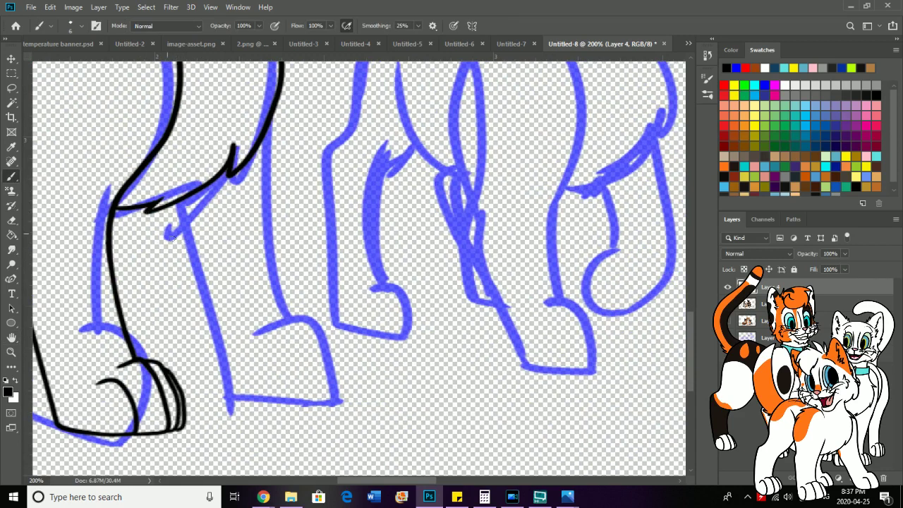
Step: Ink the larger dog's other leg behind the front one, with its flat paw, toe curve and rear edge up to the body
{"action": "left_click_drag", "start_coordinate": [164, 209], "coordinate": [220, 385]}
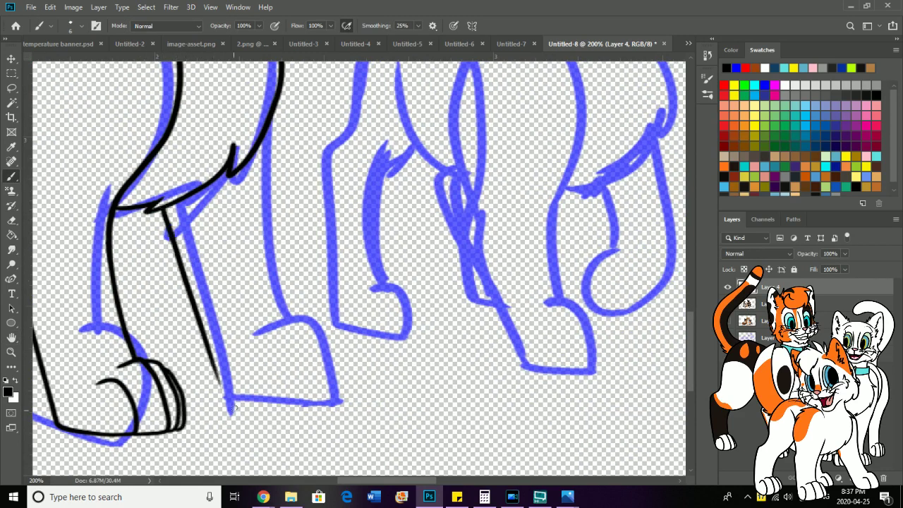
{"action": "mouse_move", "coordinate": [209, 348]}
{"action": "left_mouse_down"}
{"action": "mouse_move", "coordinate": [226, 393]}
{"action": "mouse_move", "coordinate": [311, 397]}
{"action": "mouse_move", "coordinate": [267, 350]}
{"action": "left_mouse_up"}
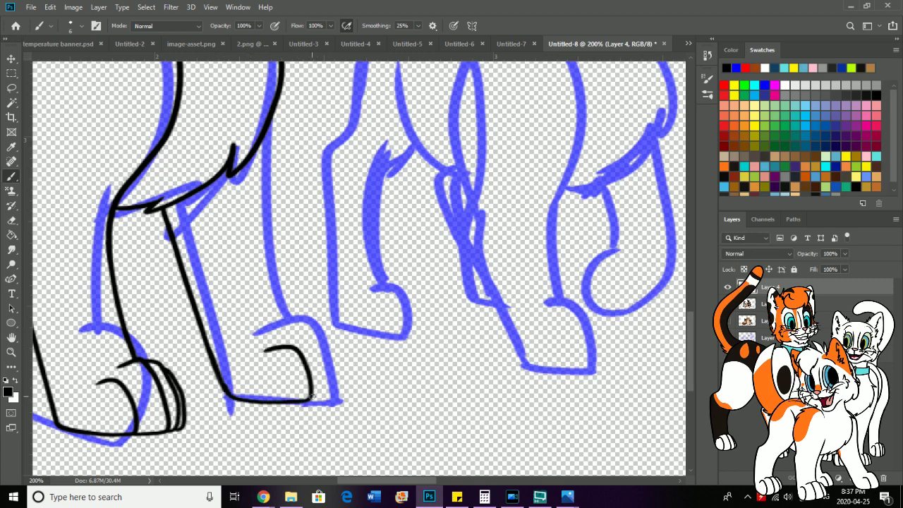
{"action": "mouse_move", "coordinate": [311, 399]}
{"action": "left_mouse_down"}
{"action": "mouse_move", "coordinate": [344, 395]}
{"action": "mouse_move", "coordinate": [326, 334]}
{"action": "mouse_move", "coordinate": [279, 330]}
{"action": "mouse_move", "coordinate": [295, 322]}
{"action": "mouse_move", "coordinate": [274, 284]}
{"action": "mouse_move", "coordinate": [275, 112]}
{"action": "left_mouse_up"}
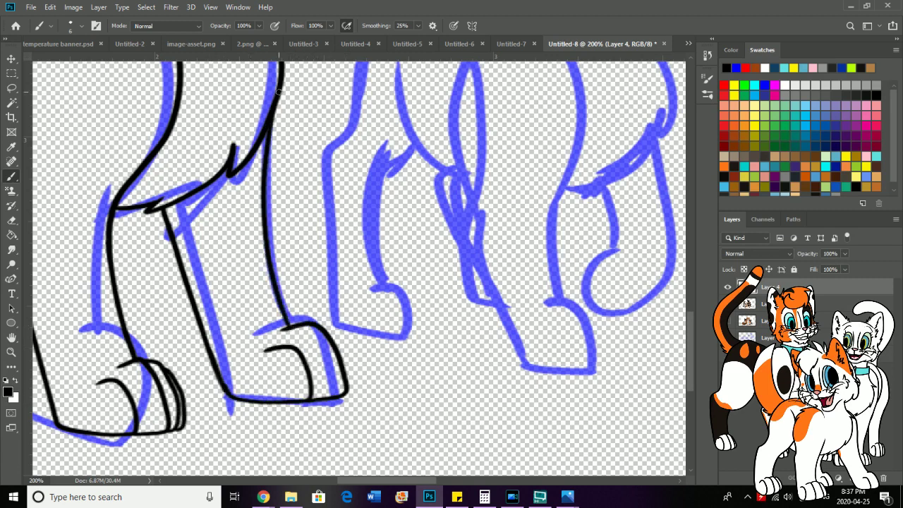
Step: Ink the curve of the smaller dog's back, from behind its hanging ear down to the waist
{"action": "key", "text": "h"}
{"action": "left_click_drag", "start_coordinate": [319, 272], "coordinate": [332, 411]}
{"action": "left_click_drag", "start_coordinate": [134, 188], "coordinate": [241, 196]}
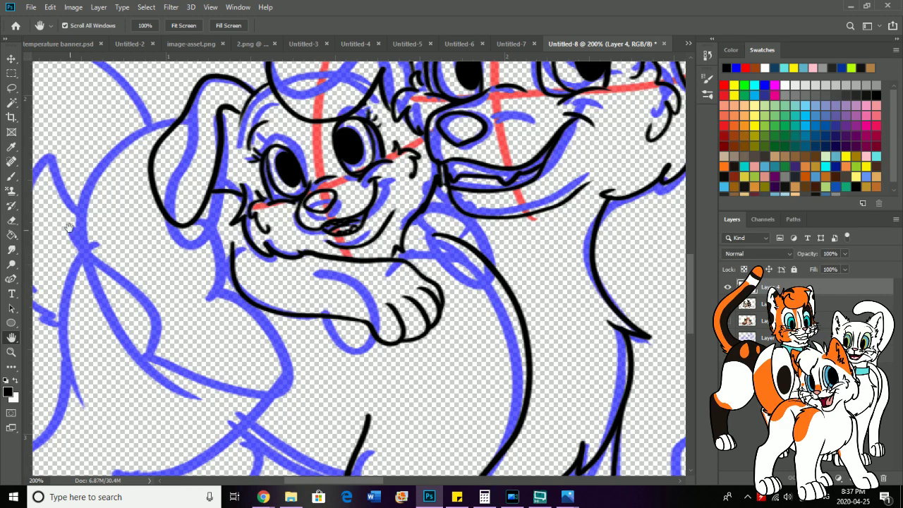
{"action": "left_click", "coordinate": [11, 176]}
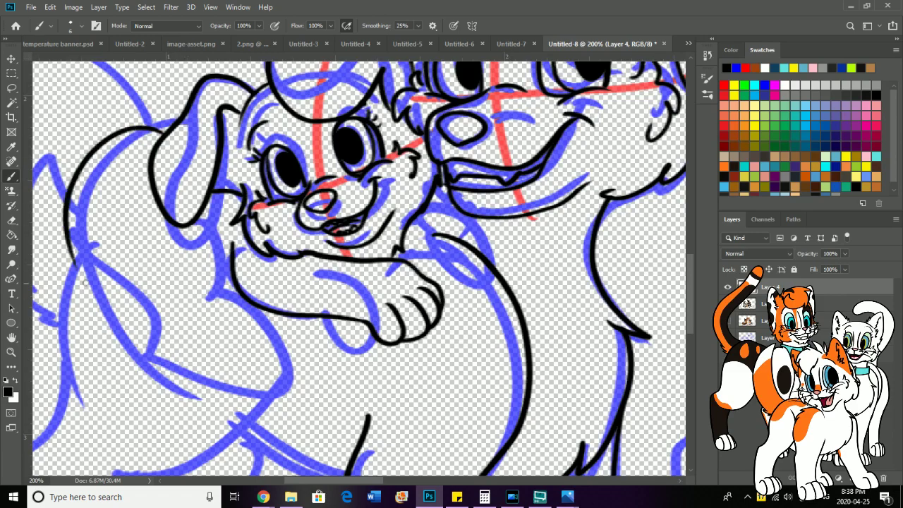
{"action": "key", "text": "space"}
{"action": "mouse_move", "coordinate": [108, 268]}
{"action": "left_mouse_down"}
{"action": "mouse_move", "coordinate": [171, 184]}
{"action": "mouse_move", "coordinate": [136, 208]}
{"action": "left_mouse_up"}
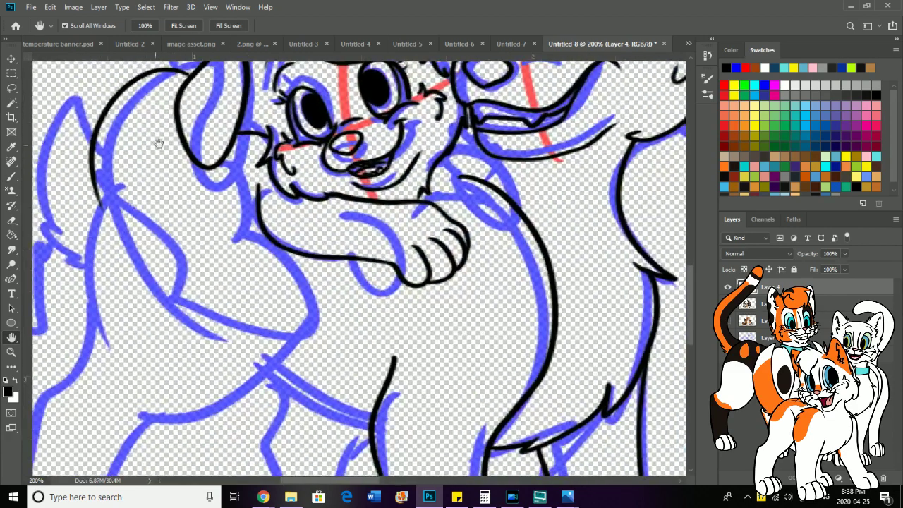
{"action": "left_click_drag", "start_coordinate": [159, 151], "coordinate": [152, 235]}
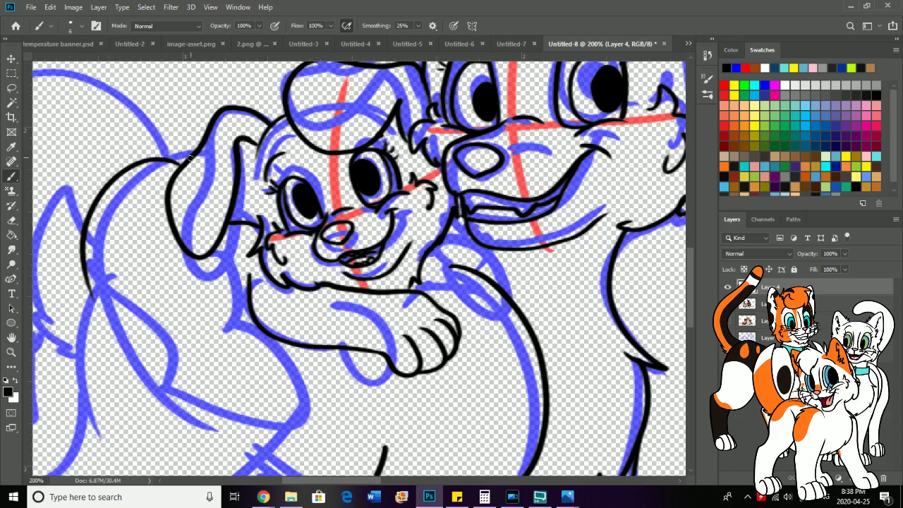
{"action": "left_click_drag", "start_coordinate": [186, 164], "coordinate": [151, 157]}
Step: Erase and redraw the join where the smaller dog's back line meets its hanging ear
{"action": "left_click", "coordinate": [17, 220]}
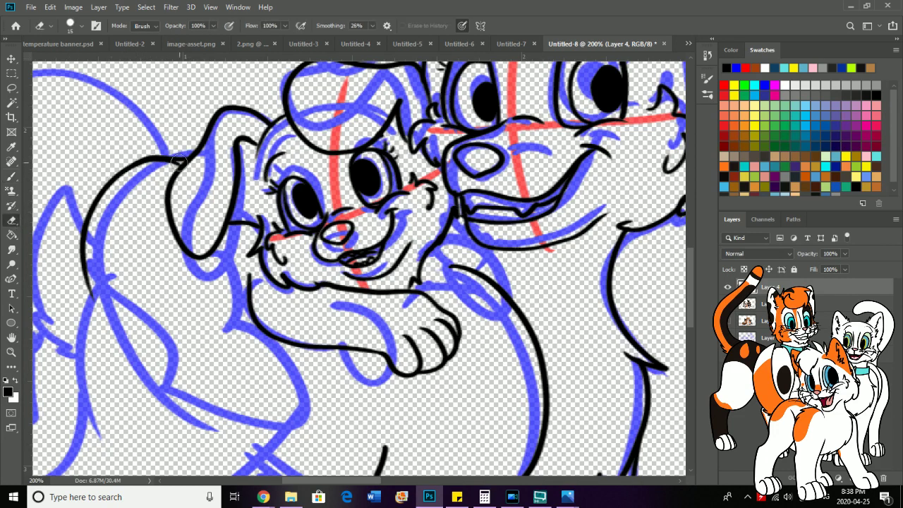
{"action": "mouse_move", "coordinate": [179, 164]}
{"action": "left_mouse_down"}
{"action": "mouse_move", "coordinate": [137, 177]}
{"action": "mouse_move", "coordinate": [173, 168]}
{"action": "left_mouse_up"}
{"action": "left_click", "coordinate": [12, 176]}
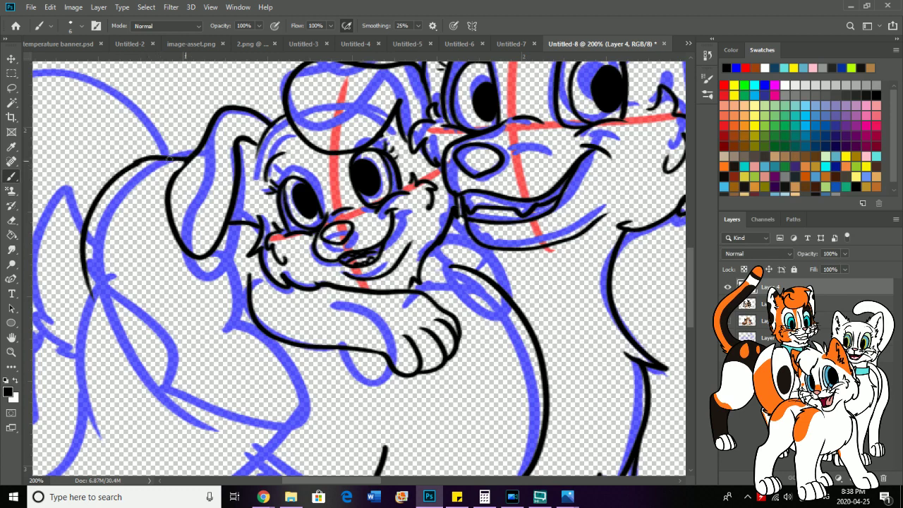
{"action": "mouse_move", "coordinate": [173, 158]}
{"action": "left_mouse_down"}
{"action": "mouse_move", "coordinate": [139, 161]}
{"action": "mouse_move", "coordinate": [170, 181]}
{"action": "left_mouse_up"}
{"action": "left_click", "coordinate": [12, 221]}
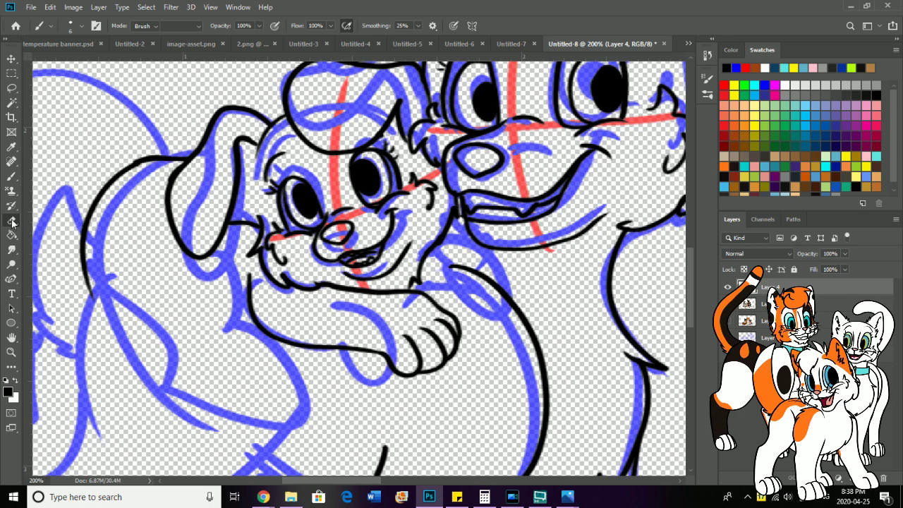
{"action": "left_click", "coordinate": [12, 177]}
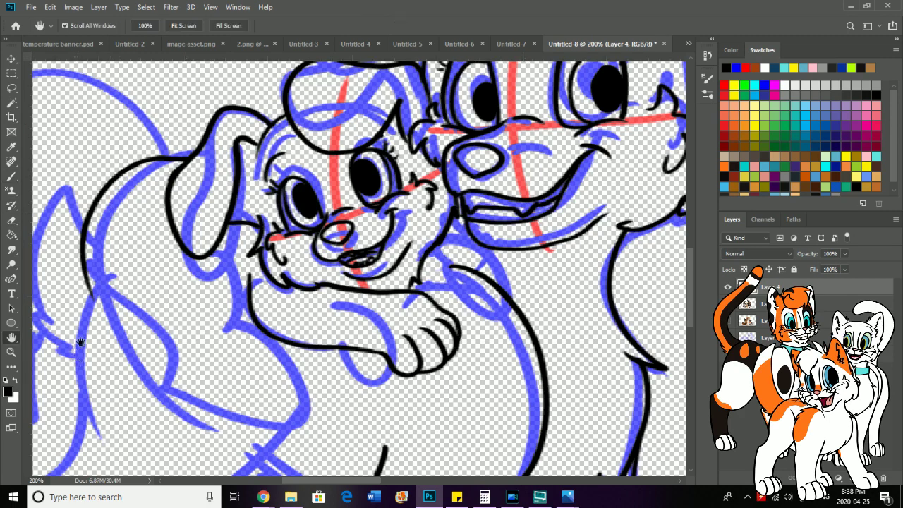
Step: Ink the outer edge of the smaller dog's lowered arm from the back line down to the paw and its toes
{"action": "left_click_drag", "start_coordinate": [76, 342], "coordinate": [112, 206]}
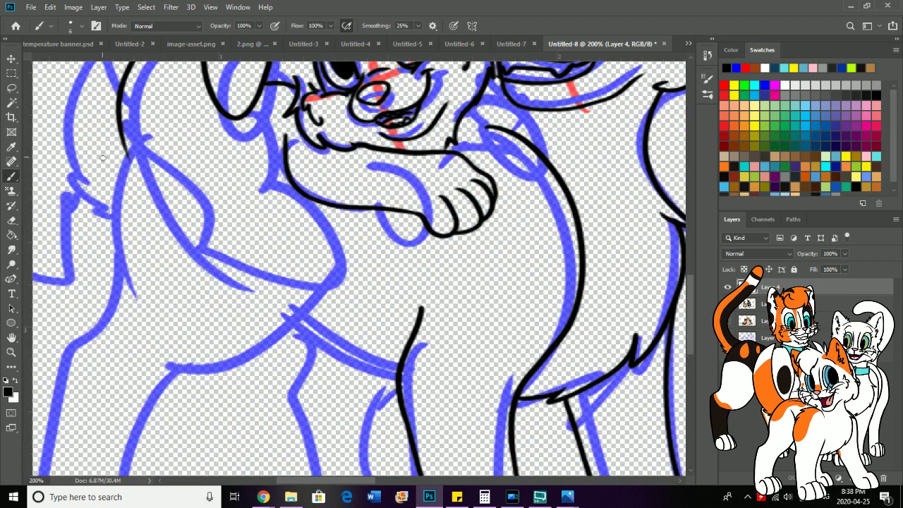
{"action": "mouse_move", "coordinate": [124, 140]}
{"action": "left_mouse_down"}
{"action": "mouse_move", "coordinate": [156, 187]}
{"action": "mouse_move", "coordinate": [178, 248]}
{"action": "mouse_move", "coordinate": [241, 298]}
{"action": "mouse_move", "coordinate": [284, 292]}
{"action": "left_mouse_up"}
{"action": "mouse_move", "coordinate": [259, 258]}
{"action": "left_mouse_down"}
{"action": "mouse_move", "coordinate": [251, 296]}
{"action": "mouse_move", "coordinate": [278, 291]}
{"action": "left_mouse_up"}
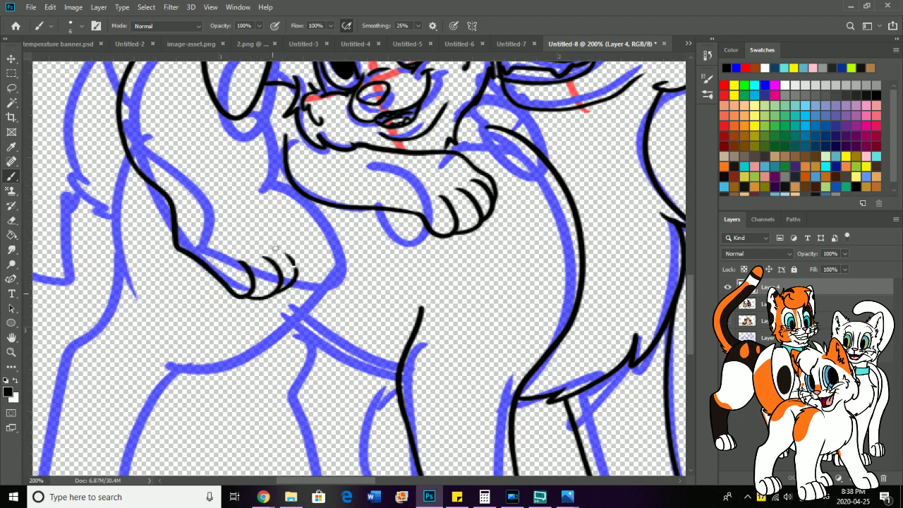
{"action": "mouse_move", "coordinate": [291, 260]}
{"action": "left_mouse_down"}
{"action": "mouse_move", "coordinate": [296, 283]}
{"action": "mouse_move", "coordinate": [274, 231]}
{"action": "mouse_move", "coordinate": [237, 217]}
{"action": "mouse_move", "coordinate": [258, 223]}
{"action": "left_mouse_up"}
{"action": "mouse_move", "coordinate": [301, 247]}
{"action": "left_mouse_down"}
{"action": "mouse_move", "coordinate": [244, 202]}
{"action": "mouse_move", "coordinate": [234, 216]}
{"action": "left_mouse_up"}
{"action": "key", "text": "ctrl+z"}
{"action": "key", "text": "ctrl+z"}
{"action": "key", "text": "ctrl+z"}
{"action": "key", "text": "ctrl+z"}
Step: Ink the top contour of the smaller dog's lowered paw and continue the inner line up its chest to the ear
{"action": "key", "text": "e"}
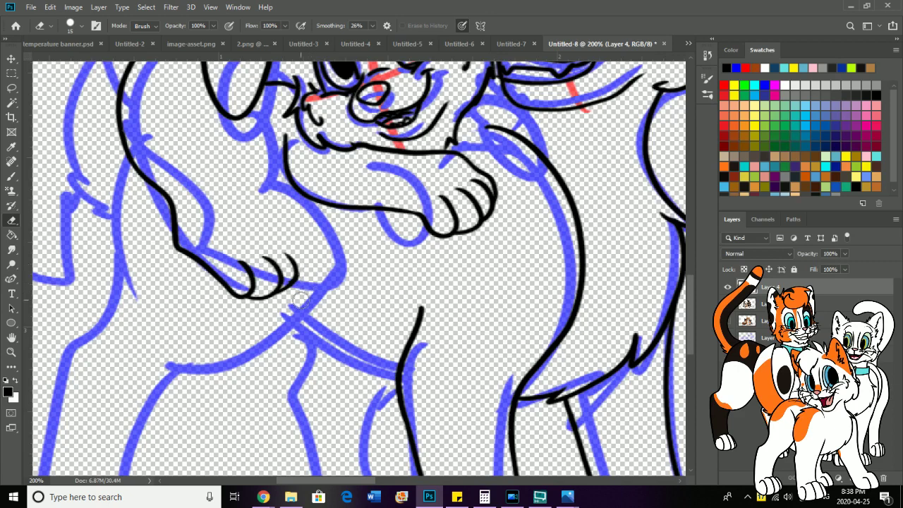
{"action": "left_click", "coordinate": [12, 176]}
{"action": "mouse_move", "coordinate": [297, 282]}
{"action": "left_mouse_down"}
{"action": "mouse_move", "coordinate": [300, 255]}
{"action": "mouse_move", "coordinate": [248, 217]}
{"action": "left_mouse_up"}
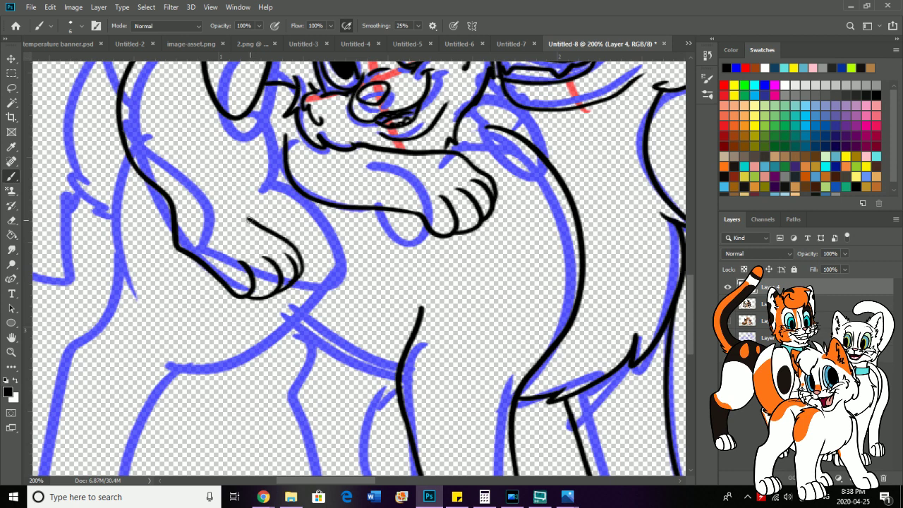
{"action": "left_click_drag", "start_coordinate": [248, 218], "coordinate": [275, 102]}
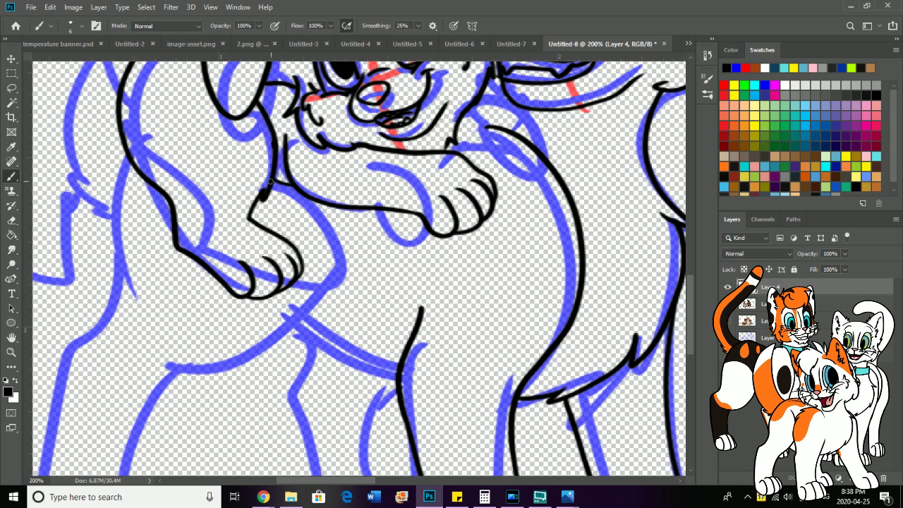
Step: Touch up the line where the larger dog's jaw meets its neck, beside the smaller dog's cheek
{"action": "key", "text": "space"}
{"action": "left_click_drag", "start_coordinate": [270, 182], "coordinate": [84, 206]}
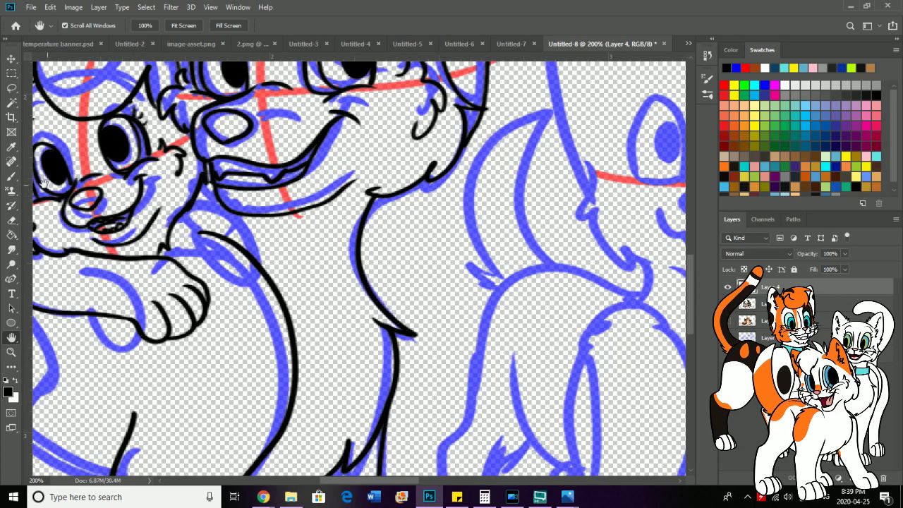
{"action": "left_click", "coordinate": [13, 179]}
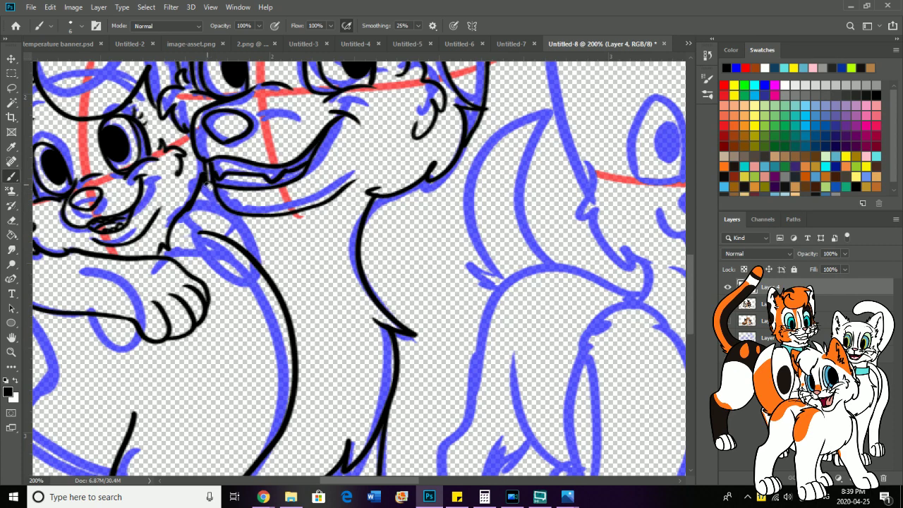
{"action": "mouse_move", "coordinate": [207, 181]}
{"action": "left_mouse_down"}
{"action": "mouse_move", "coordinate": [212, 203]}
{"action": "mouse_move", "coordinate": [189, 217]}
{"action": "mouse_move", "coordinate": [173, 166]}
{"action": "mouse_move", "coordinate": [147, 296]}
{"action": "mouse_move", "coordinate": [175, 172]}
{"action": "mouse_move", "coordinate": [193, 178]}
{"action": "left_mouse_up"}
Step: Ink the smaller dog's belly curve, sweeping from beside the lowered paw under to the top of the leg
{"action": "key", "text": "h"}
{"action": "key", "text": "b"}
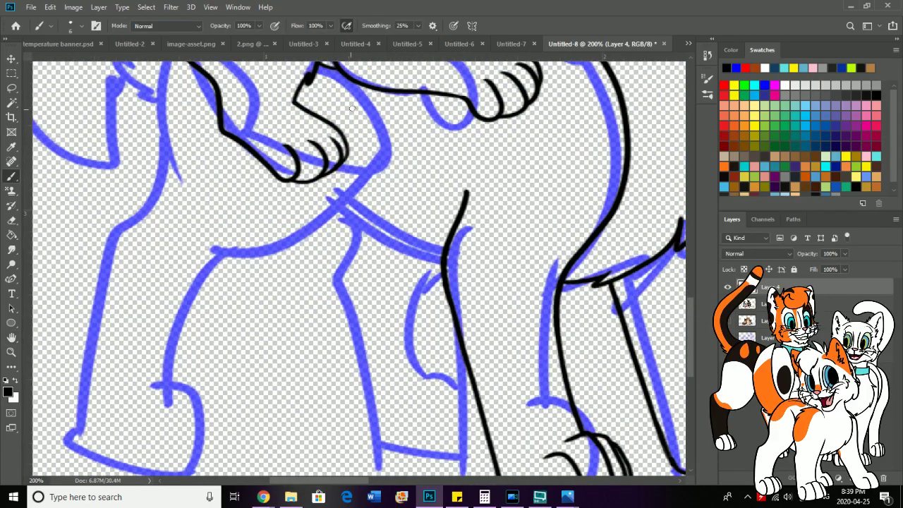
{"action": "left_click_drag", "start_coordinate": [381, 165], "coordinate": [189, 266]}
Step: Ink the outer edge of the smaller dog's leg from the elbow area down past the bend toward the foot
{"action": "key", "text": "h"}
{"action": "left_click_drag", "start_coordinate": [134, 177], "coordinate": [75, 328]}
{"action": "mouse_move", "coordinate": [58, 228]}
{"action": "left_mouse_down"}
{"action": "mouse_move", "coordinate": [68, 277]}
{"action": "mouse_move", "coordinate": [45, 127]}
{"action": "mouse_move", "coordinate": [61, 129]}
{"action": "left_mouse_up"}
{"action": "key", "text": "b"}
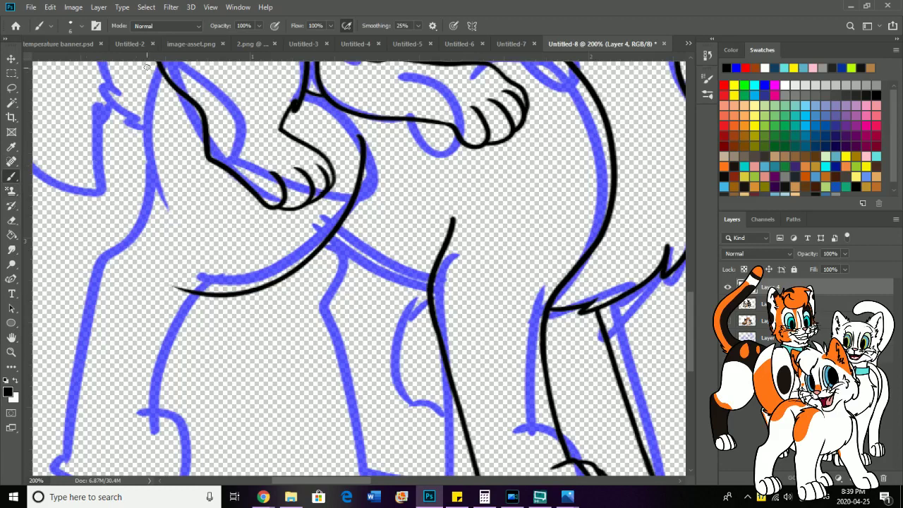
{"action": "mouse_move", "coordinate": [161, 64]}
{"action": "left_mouse_down"}
{"action": "mouse_move", "coordinate": [134, 204]}
{"action": "mouse_move", "coordinate": [78, 346]}
{"action": "mouse_move", "coordinate": [79, 445]}
{"action": "left_mouse_up"}
Step: Extend the outer edge of the smaller dog's hind leg down to the foot, then ink the sole and first toe
{"action": "key", "text": "h"}
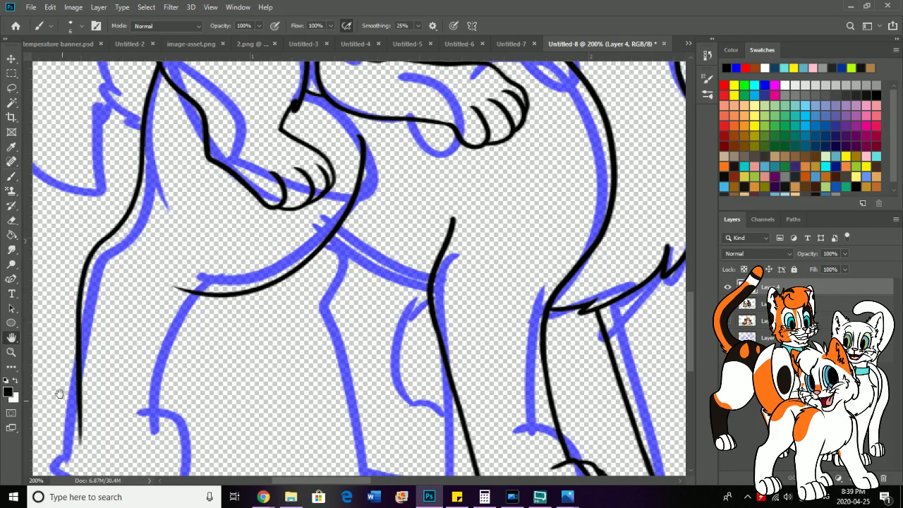
{"action": "left_click_drag", "start_coordinate": [49, 377], "coordinate": [66, 214]}
{"action": "key", "text": "b"}
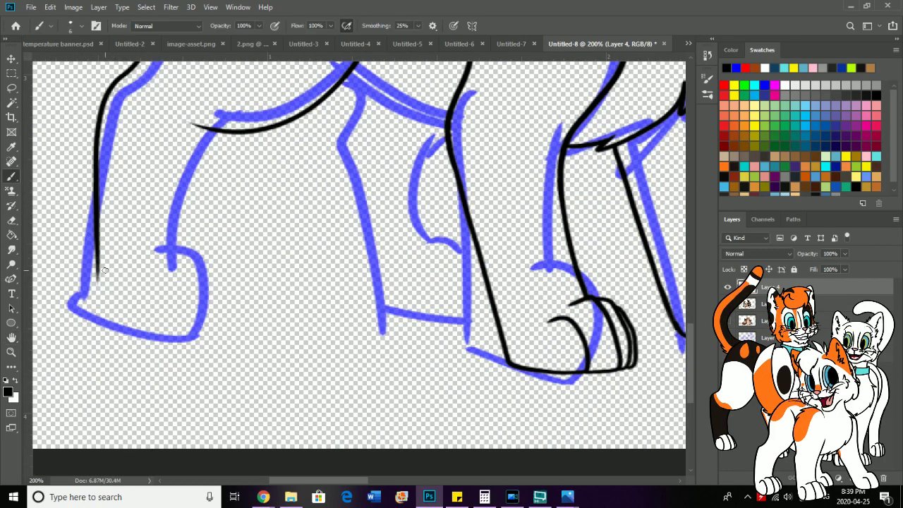
{"action": "left_click_drag", "start_coordinate": [98, 237], "coordinate": [98, 312]}
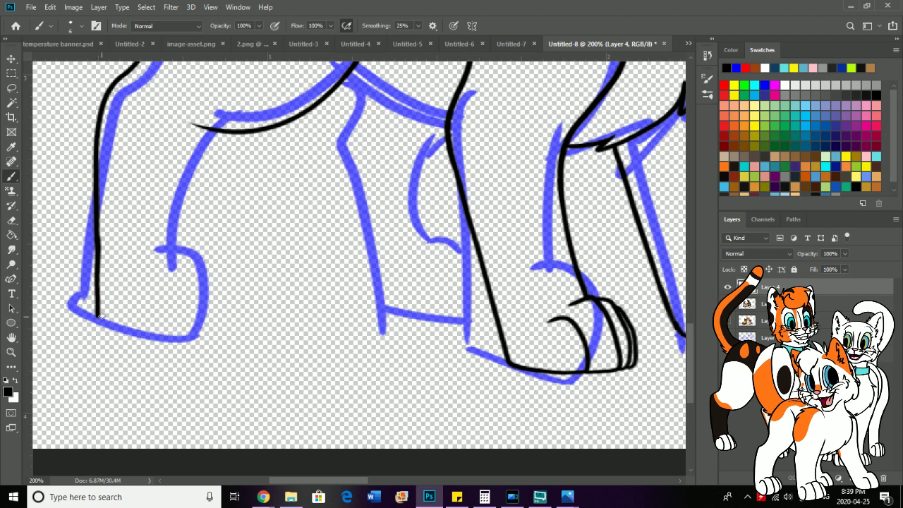
{"action": "key", "text": "ctrl+z"}
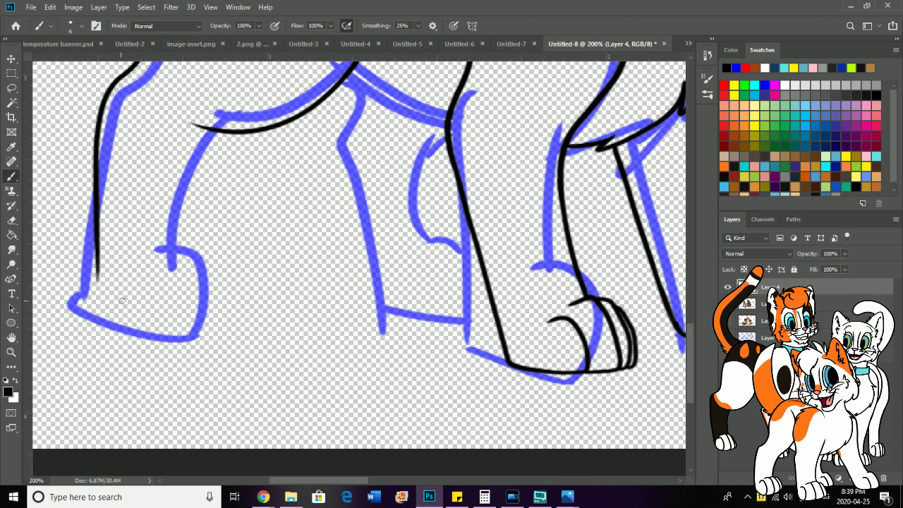
{"action": "left_click_drag", "start_coordinate": [100, 247], "coordinate": [105, 334]}
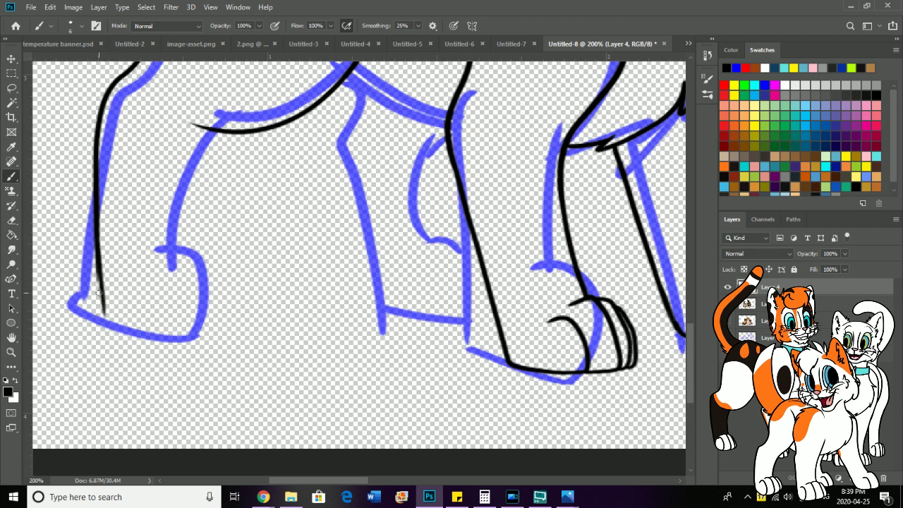
{"action": "key", "text": "ctrl+z"}
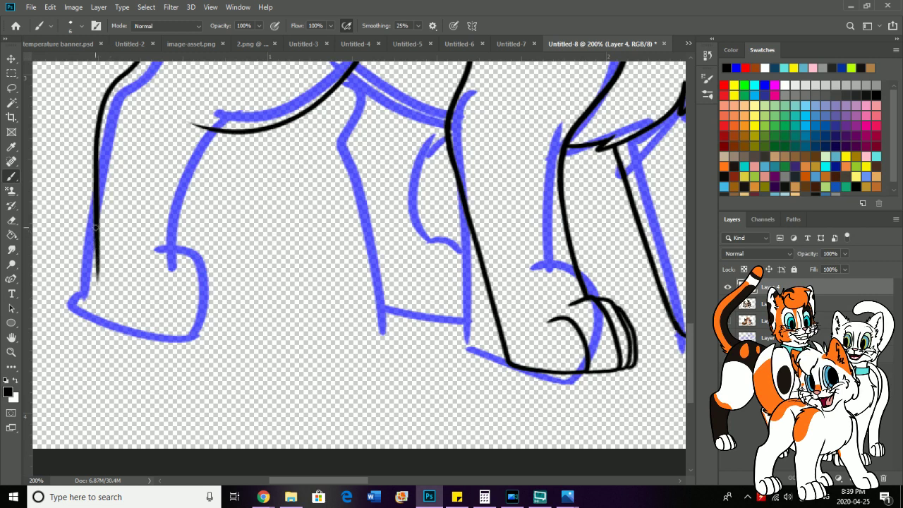
{"action": "mouse_move", "coordinate": [97, 227]}
{"action": "left_mouse_down"}
{"action": "mouse_move", "coordinate": [102, 319]}
{"action": "mouse_move", "coordinate": [107, 312]}
{"action": "mouse_move", "coordinate": [104, 323]}
{"action": "mouse_move", "coordinate": [163, 343]}
{"action": "mouse_move", "coordinate": [170, 300]}
{"action": "mouse_move", "coordinate": [137, 281]}
{"action": "left_mouse_up"}
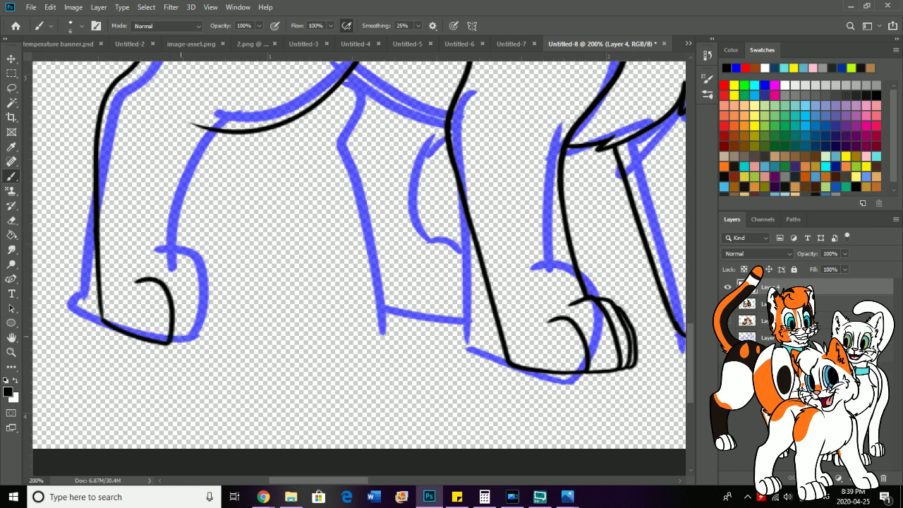
Step: Ink the remaining toes of the smaller dog's hind paw and the leg's inner edge up to the belly curve
{"action": "mouse_move", "coordinate": [167, 345]}
{"action": "left_mouse_down"}
{"action": "mouse_move", "coordinate": [202, 311]}
{"action": "mouse_move", "coordinate": [161, 268]}
{"action": "left_mouse_up"}
{"action": "mouse_move", "coordinate": [196, 345]}
{"action": "left_mouse_down"}
{"action": "mouse_move", "coordinate": [227, 325]}
{"action": "mouse_move", "coordinate": [210, 276]}
{"action": "mouse_move", "coordinate": [189, 270]}
{"action": "left_mouse_up"}
{"action": "mouse_move", "coordinate": [222, 341]}
{"action": "left_mouse_down"}
{"action": "mouse_move", "coordinate": [227, 296]}
{"action": "mouse_move", "coordinate": [202, 265]}
{"action": "mouse_move", "coordinate": [197, 271]}
{"action": "mouse_move", "coordinate": [212, 165]}
{"action": "mouse_move", "coordinate": [229, 133]}
{"action": "left_mouse_up"}
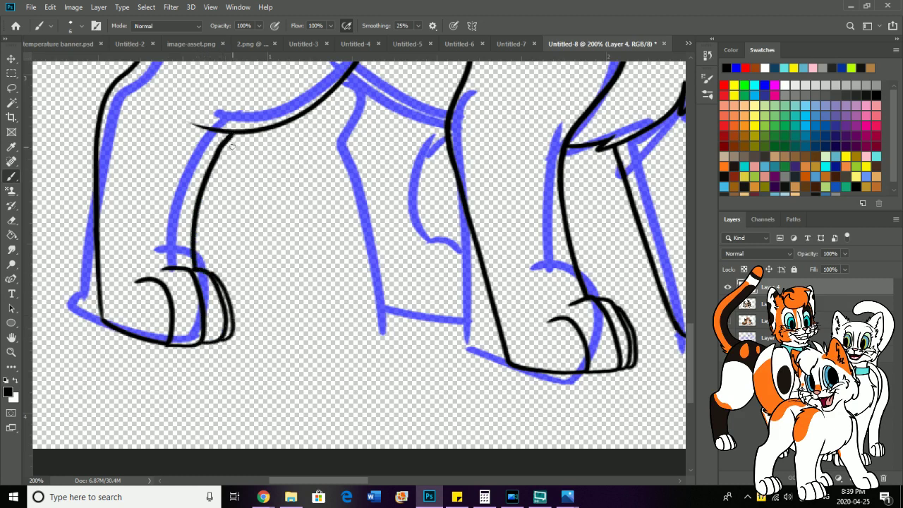
Step: Ink the larger dog's underside and its far hind leg and paw, between the smaller dog's belly and the front leg
{"action": "key", "text": "space"}
{"action": "mouse_move", "coordinate": [200, 194]}
{"action": "left_mouse_down"}
{"action": "mouse_move", "coordinate": [142, 268]}
{"action": "mouse_move", "coordinate": [55, 198]}
{"action": "left_mouse_up"}
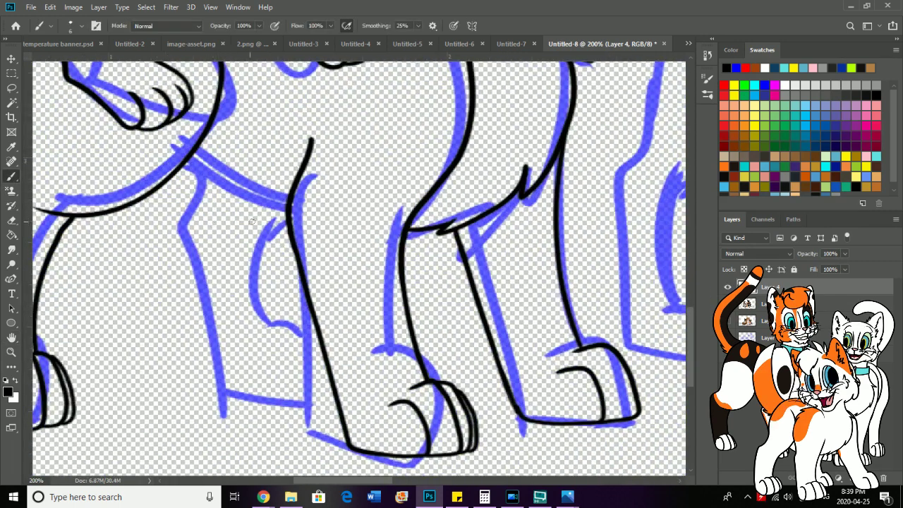
{"action": "mouse_move", "coordinate": [289, 223]}
{"action": "left_mouse_down"}
{"action": "mouse_move", "coordinate": [171, 175]}
{"action": "mouse_move", "coordinate": [159, 218]}
{"action": "mouse_move", "coordinate": [221, 399]}
{"action": "left_mouse_up"}
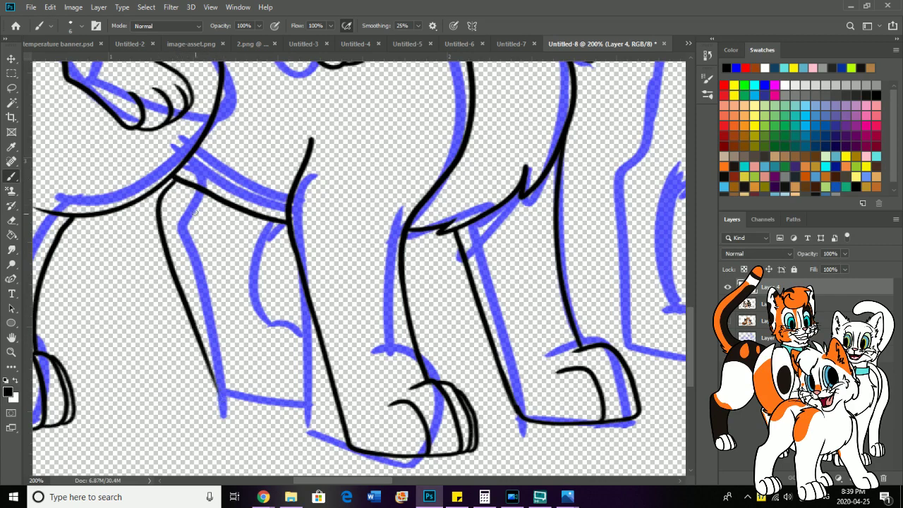
{"action": "key", "text": "ctrl+z"}
{"action": "mouse_move", "coordinate": [182, 185]}
{"action": "left_mouse_down"}
{"action": "mouse_move", "coordinate": [160, 221]}
{"action": "mouse_move", "coordinate": [211, 389]}
{"action": "mouse_move", "coordinate": [287, 405]}
{"action": "mouse_move", "coordinate": [251, 362]}
{"action": "left_mouse_up"}
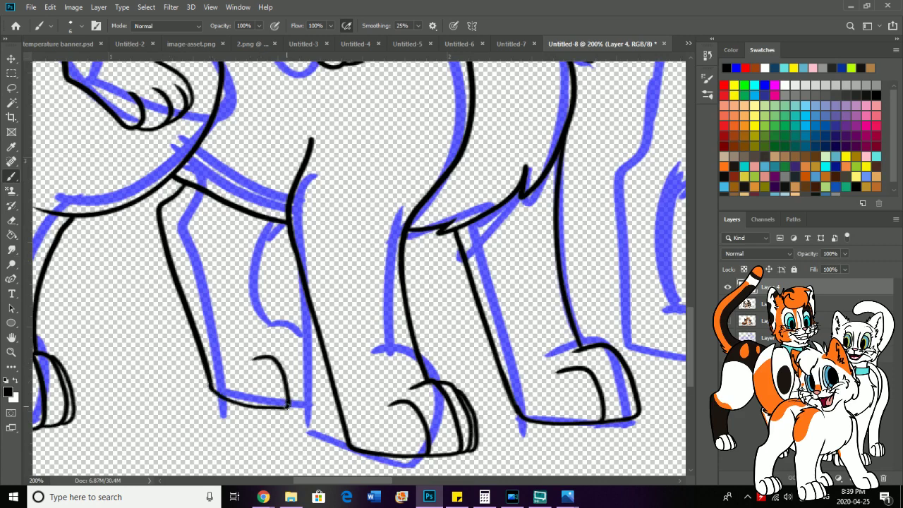
{"action": "mouse_move", "coordinate": [285, 406]}
{"action": "left_mouse_down"}
{"action": "mouse_move", "coordinate": [324, 400]}
{"action": "mouse_move", "coordinate": [302, 334]}
{"action": "mouse_move", "coordinate": [265, 335]}
{"action": "mouse_move", "coordinate": [266, 220]}
{"action": "left_mouse_up"}
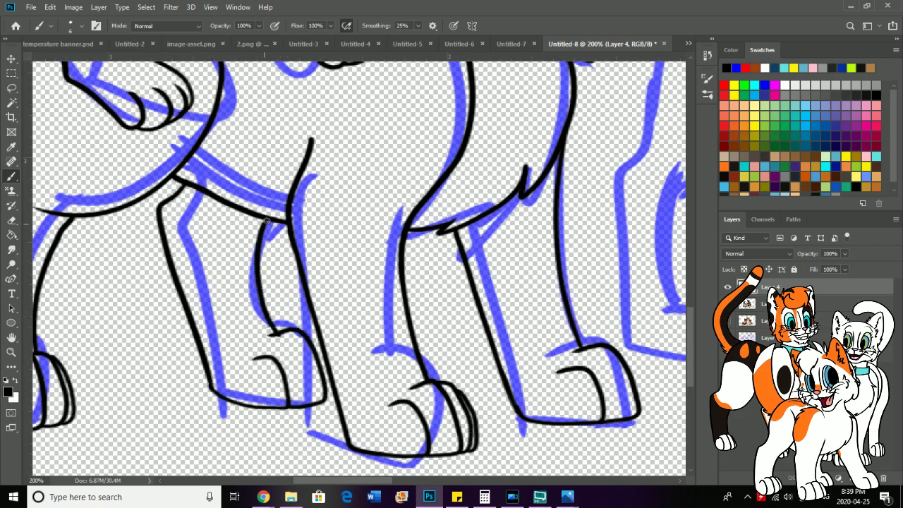
{"action": "left_click", "coordinate": [12, 220]}
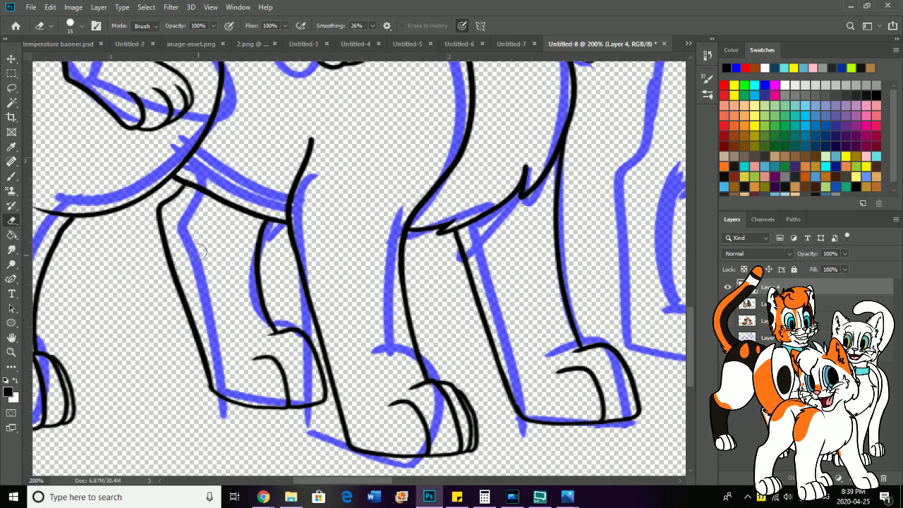
Step: Ink the inner edge of the smaller dog's tail from the rump, ending in jagged fur tufts beside the leg
{"action": "key", "text": "space"}
{"action": "left_click_drag", "start_coordinate": [188, 265], "coordinate": [292, 368]}
{"action": "scroll", "coordinate": [187, 266], "scroll_direction": "up", "scroll_amount": 8}
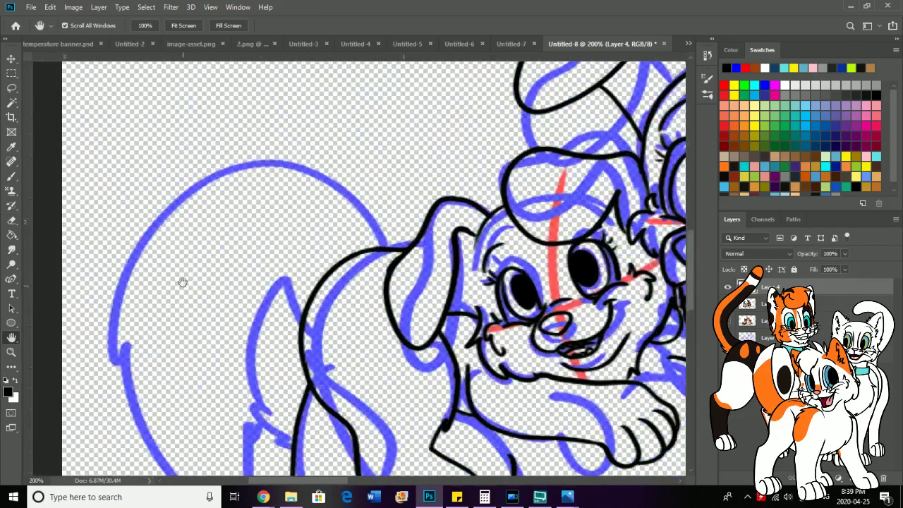
{"action": "left_click_drag", "start_coordinate": [182, 282], "coordinate": [95, 231]}
{"action": "left_click", "coordinate": [12, 178]}
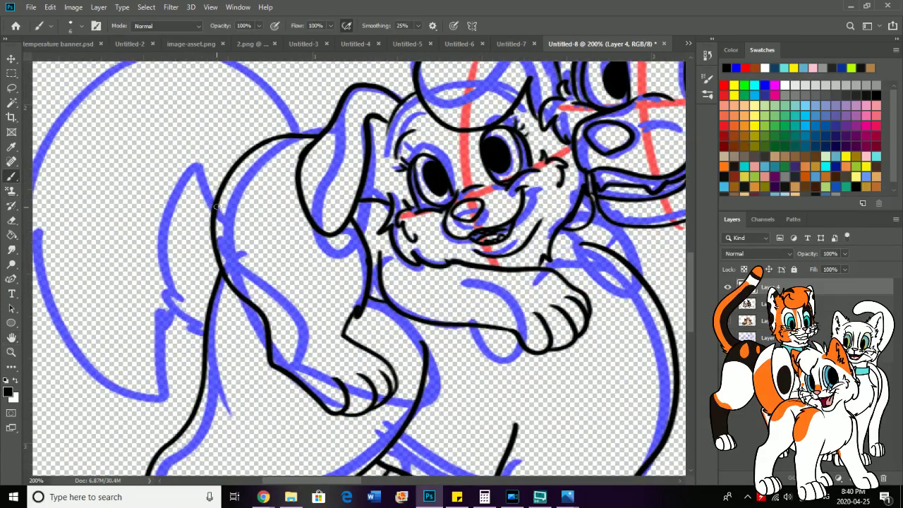
{"action": "mouse_move", "coordinate": [213, 204]}
{"action": "left_mouse_down"}
{"action": "mouse_move", "coordinate": [163, 233]}
{"action": "mouse_move", "coordinate": [178, 323]}
{"action": "mouse_move", "coordinate": [196, 350]}
{"action": "left_mouse_up"}
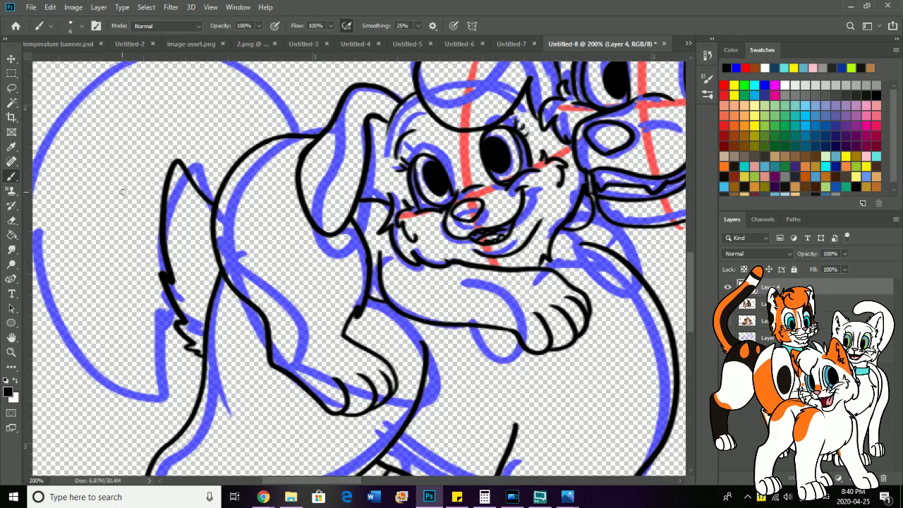
Step: Ink the outer edge of the smaller dog's tail as one long curve from the back down to the tip
{"action": "key", "text": "h"}
{"action": "scroll", "coordinate": [113, 192], "scroll_direction": "down", "scroll_amount": 3}
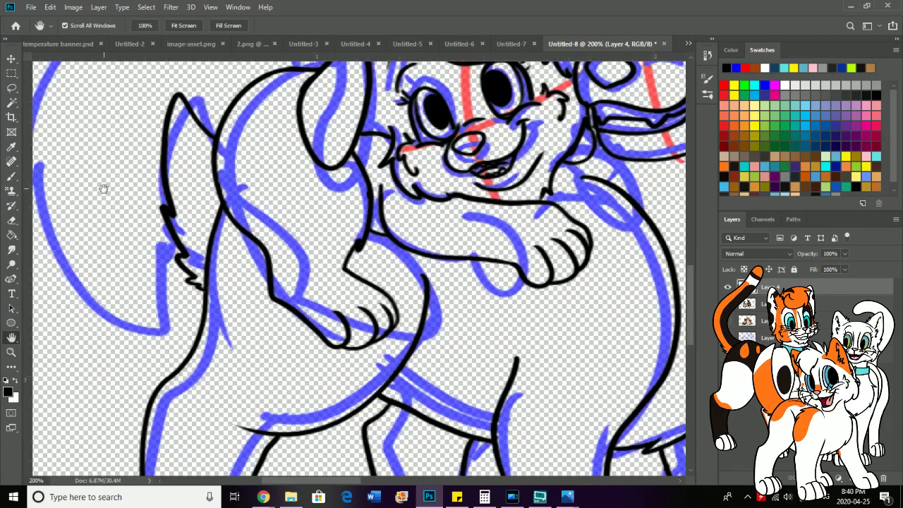
{"action": "left_click_drag", "start_coordinate": [105, 187], "coordinate": [147, 222]}
{"action": "key", "text": "b"}
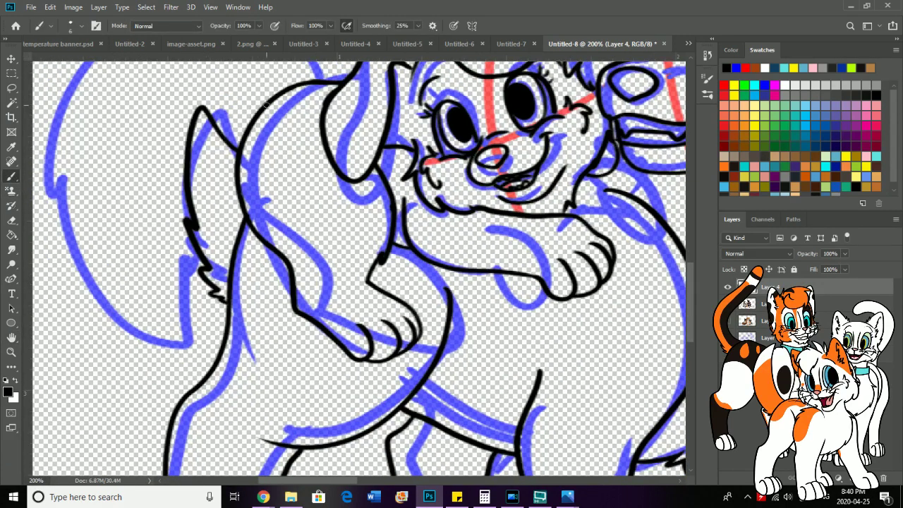
{"action": "mouse_move", "coordinate": [272, 98]}
{"action": "left_mouse_down"}
{"action": "mouse_move", "coordinate": [210, 90]}
{"action": "mouse_move", "coordinate": [112, 157]}
{"action": "mouse_move", "coordinate": [94, 420]}
{"action": "mouse_move", "coordinate": [149, 448]}
{"action": "mouse_move", "coordinate": [111, 435]}
{"action": "left_mouse_up"}
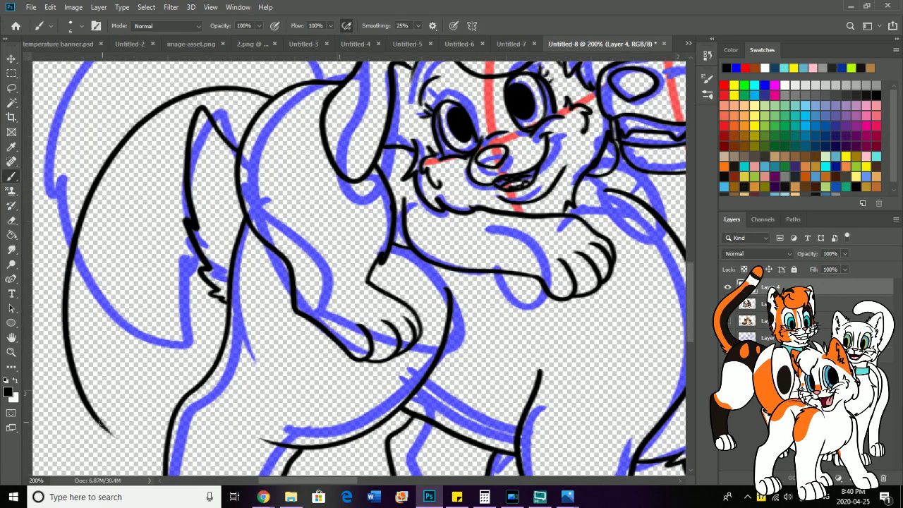
{"action": "left_click_drag", "start_coordinate": [86, 399], "coordinate": [161, 448]}
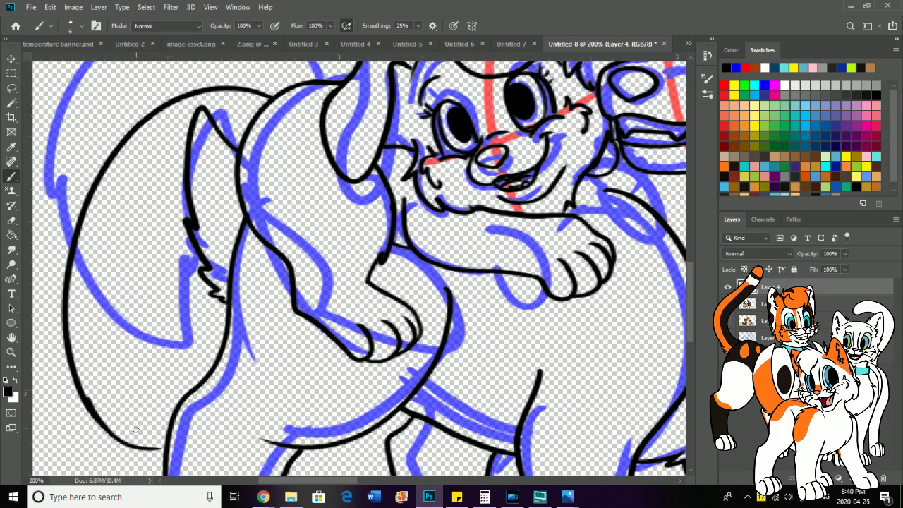
{"action": "key", "text": "ctrl+z"}
{"action": "left_click_drag", "start_coordinate": [86, 407], "coordinate": [132, 441]}
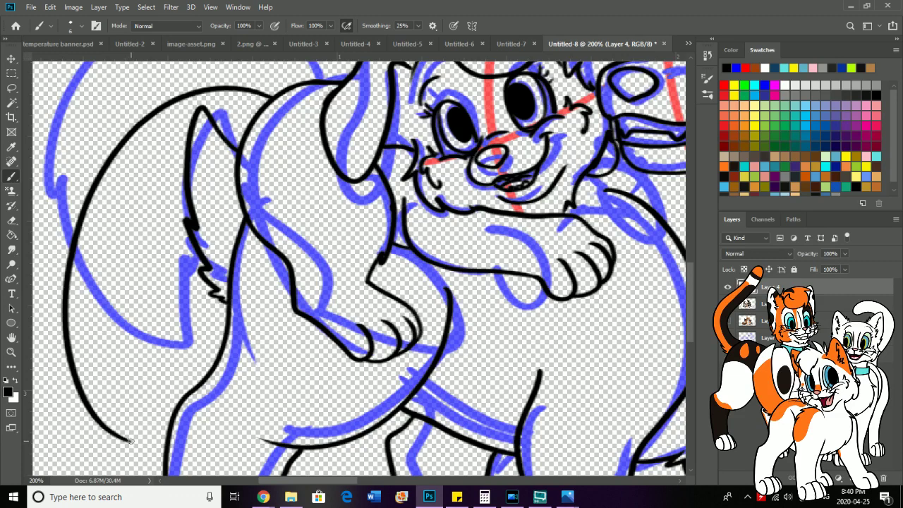
Step: Ink the lower edge of the smaller dog's tail from the tip back up to the hind leg
{"action": "mouse_move", "coordinate": [132, 441]}
{"action": "left_mouse_down"}
{"action": "mouse_move", "coordinate": [129, 382]}
{"action": "mouse_move", "coordinate": [191, 340]}
{"action": "mouse_move", "coordinate": [221, 301]}
{"action": "mouse_move", "coordinate": [208, 328]}
{"action": "mouse_move", "coordinate": [228, 307]}
{"action": "mouse_move", "coordinate": [179, 345]}
{"action": "left_mouse_up"}
{"action": "key", "text": "ctrl+z"}
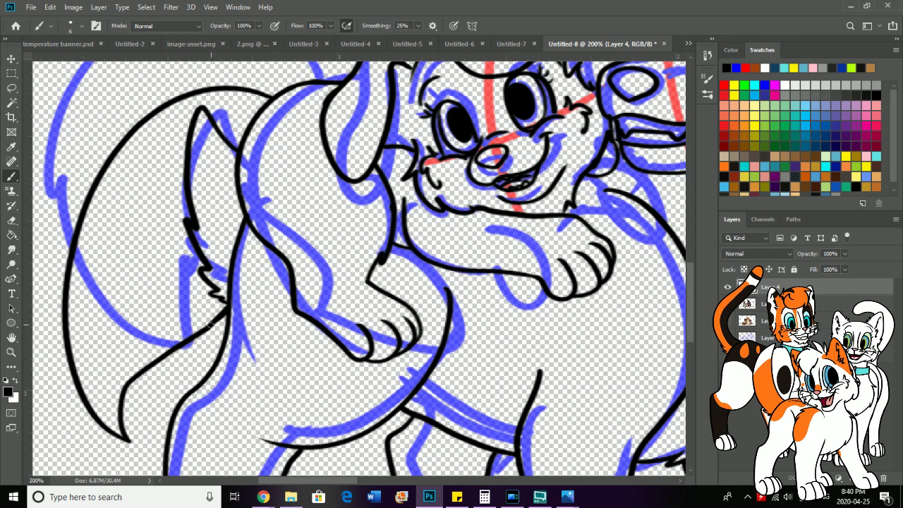
{"action": "left_click_drag", "start_coordinate": [226, 315], "coordinate": [200, 333]}
{"action": "left_click", "coordinate": [11, 219]}
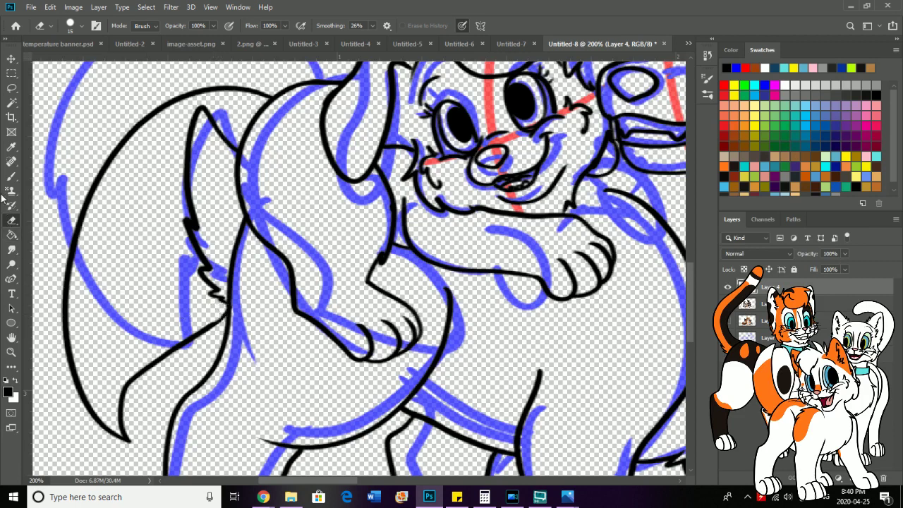
{"action": "key", "text": "b"}
Step: Erase the short line running from the smaller dog's cheek tuft down to its raised paw
{"action": "mouse_move", "coordinate": [211, 326]}
{"action": "left_mouse_down"}
{"action": "mouse_move", "coordinate": [231, 309]}
{"action": "mouse_move", "coordinate": [226, 301]}
{"action": "mouse_move", "coordinate": [91, 367]}
{"action": "mouse_move", "coordinate": [14, 427]}
{"action": "mouse_move", "coordinate": [4, 352]}
{"action": "left_mouse_up"}
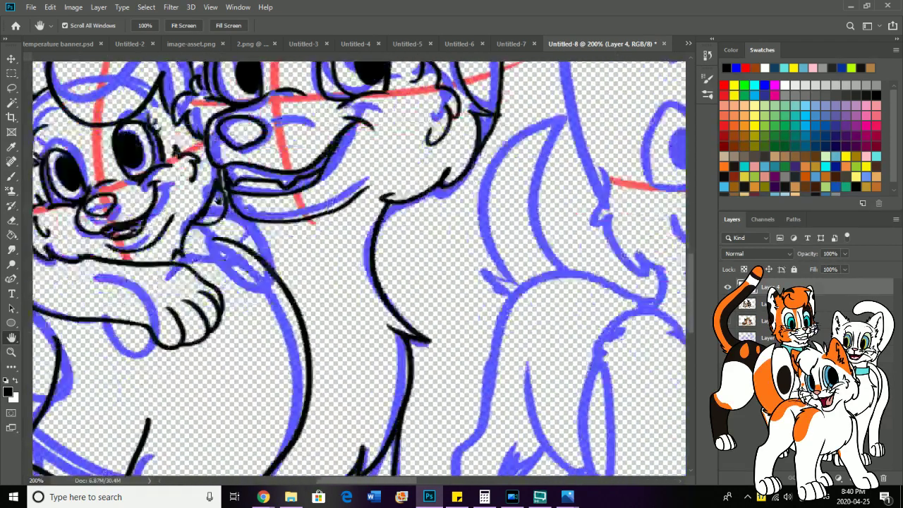
{"action": "left_click_drag", "start_coordinate": [153, 291], "coordinate": [192, 299]}
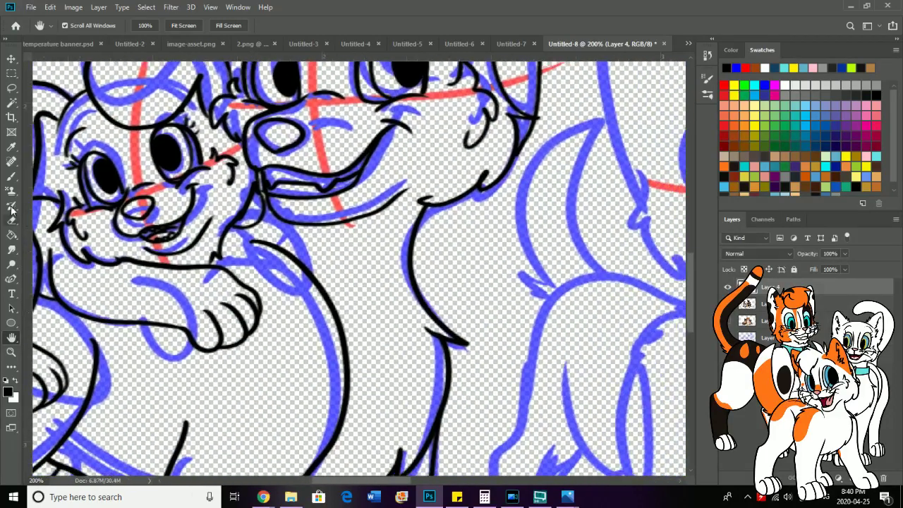
{"action": "left_click", "coordinate": [12, 176]}
{"action": "left_click", "coordinate": [11, 220]}
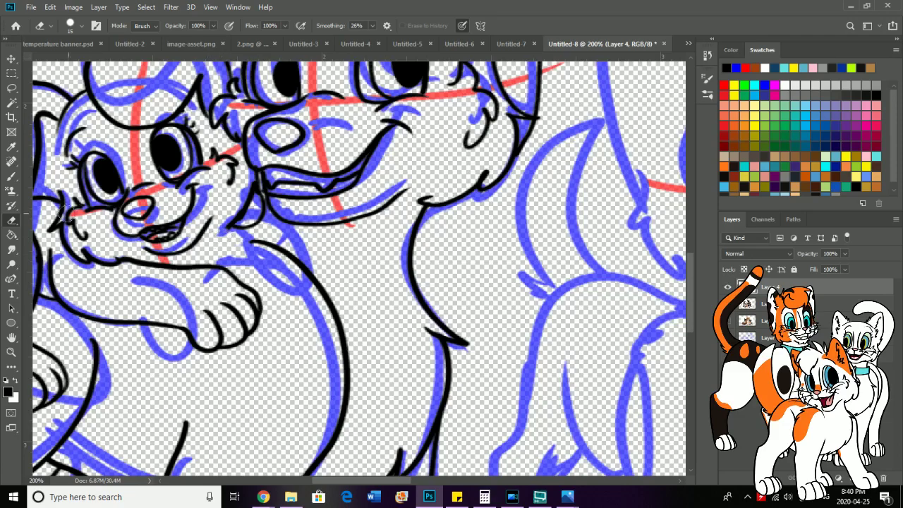
{"action": "left_click", "coordinate": [11, 176]}
Step: Ink the smaller dog's jawline from the cheek tuft beside the larger dog's mouth down to beneath its own mouth
{"action": "key", "text": "space"}
{"action": "mouse_move", "coordinate": [119, 300]}
{"action": "left_mouse_down"}
{"action": "mouse_move", "coordinate": [113, 346]}
{"action": "mouse_move", "coordinate": [49, 309]}
{"action": "left_mouse_up"}
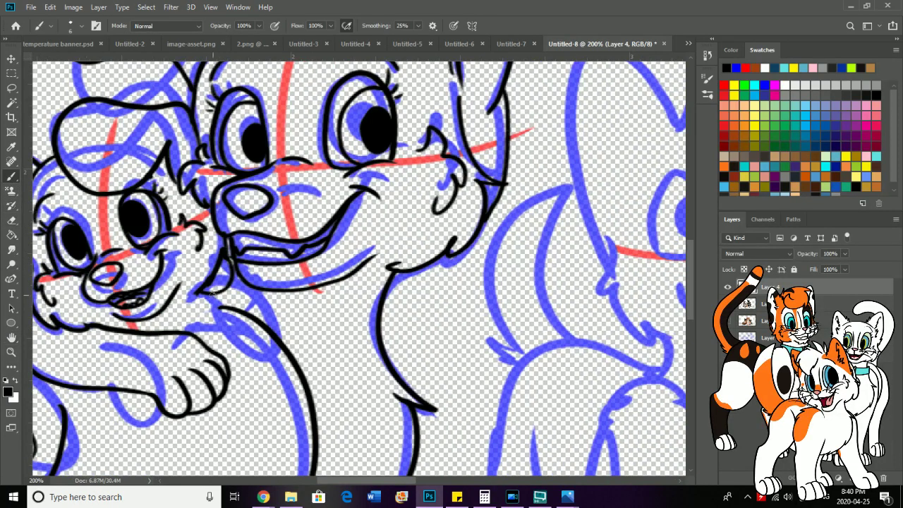
{"action": "left_click_drag", "start_coordinate": [220, 295], "coordinate": [193, 341]}
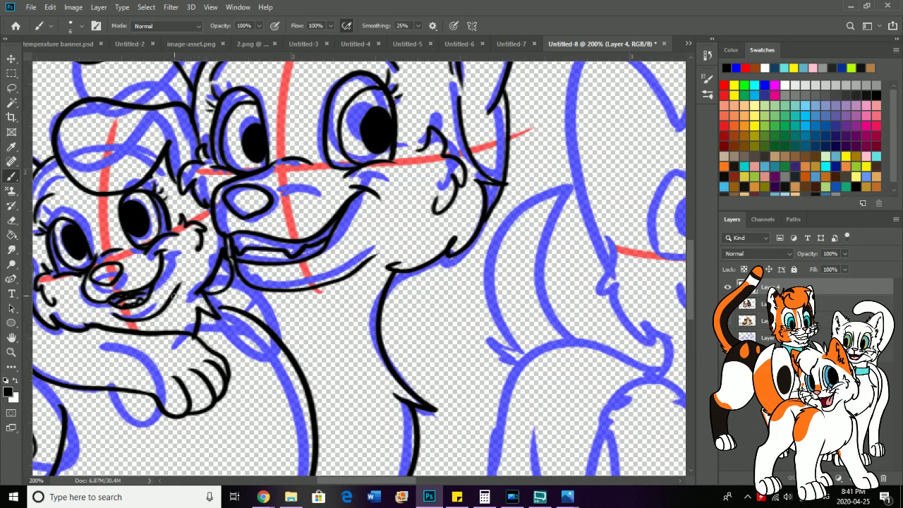
{"action": "key", "text": "ctrl+z"}
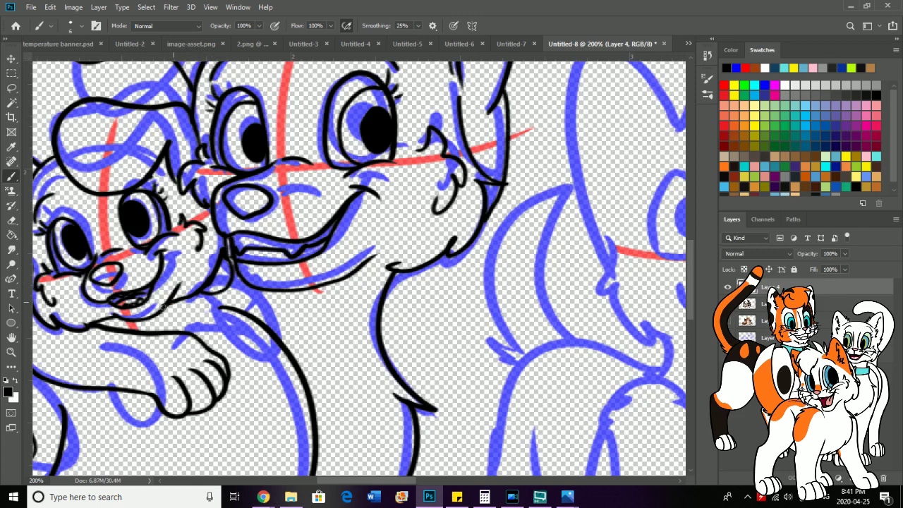
{"action": "left_click_drag", "start_coordinate": [195, 290], "coordinate": [161, 308]}
{"action": "left_click", "coordinate": [11, 220]}
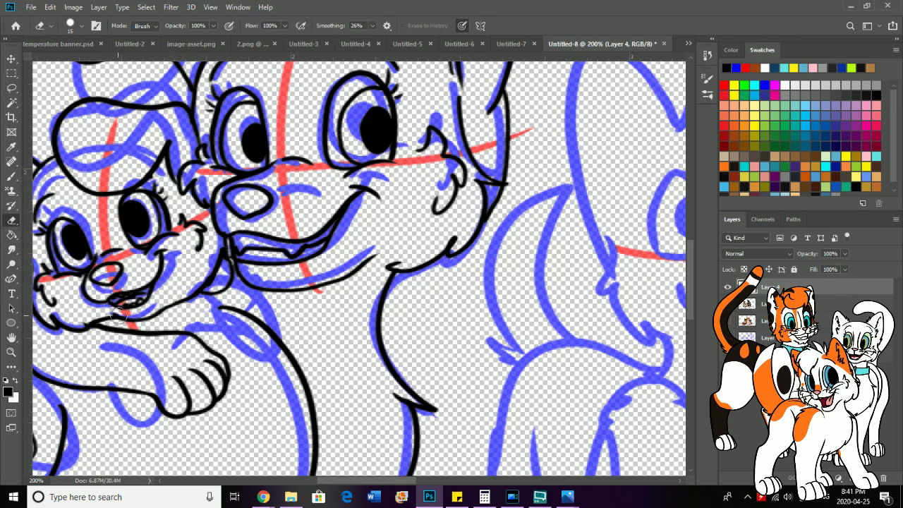
{"action": "left_click", "coordinate": [12, 176]}
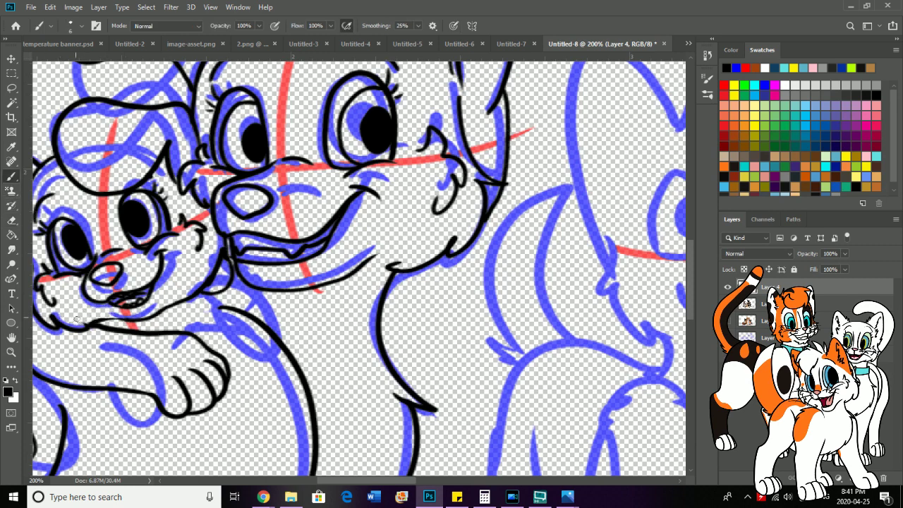
{"action": "mouse_move", "coordinate": [115, 322]}
{"action": "left_mouse_down"}
{"action": "mouse_move", "coordinate": [189, 302]}
{"action": "mouse_move", "coordinate": [153, 322]}
{"action": "mouse_move", "coordinate": [117, 322]}
{"action": "left_mouse_up"}
{"action": "key", "text": "ctrl+z"}
{"action": "key", "text": "ctrl+z"}
{"action": "mouse_move", "coordinate": [193, 300]}
{"action": "left_mouse_down"}
{"action": "mouse_move", "coordinate": [141, 326]}
{"action": "mouse_move", "coordinate": [83, 324]}
{"action": "left_mouse_up"}
Step: Erase the old chin curve under the smaller dog's mouth and touch up the new chin line above the raised foreleg
{"action": "left_click", "coordinate": [12, 220]}
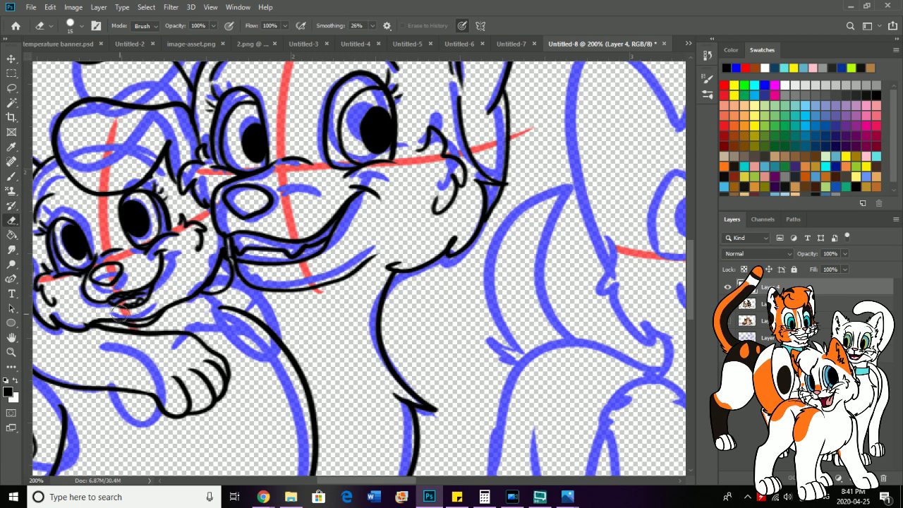
{"action": "mouse_move", "coordinate": [154, 311]}
{"action": "left_mouse_down"}
{"action": "mouse_move", "coordinate": [145, 314]}
{"action": "mouse_move", "coordinate": [167, 292]}
{"action": "mouse_move", "coordinate": [135, 318]}
{"action": "mouse_move", "coordinate": [146, 313]}
{"action": "mouse_move", "coordinate": [81, 315]}
{"action": "mouse_move", "coordinate": [93, 322]}
{"action": "left_mouse_up"}
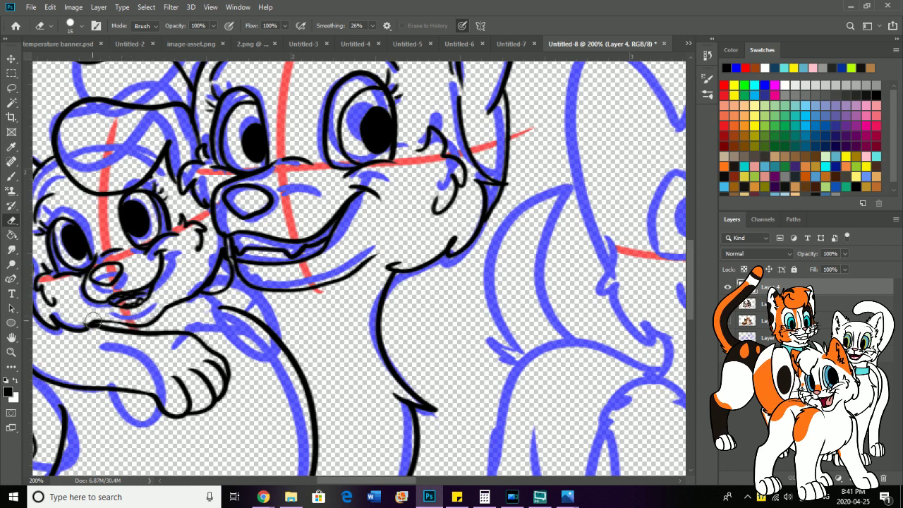
{"action": "left_click", "coordinate": [12, 179]}
{"action": "left_click_drag", "start_coordinate": [133, 323], "coordinate": [93, 326]}
Step: Ink a short neck line from the smaller dog's jaw down to the top of its raised paw
{"action": "left_click_drag", "start_coordinate": [190, 299], "coordinate": [180, 334]}
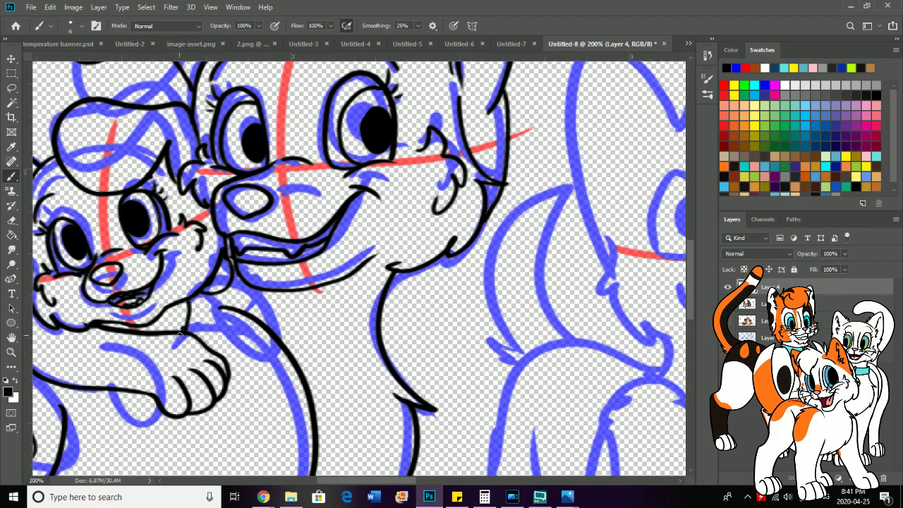
{"action": "key", "text": "space"}
{"action": "left_click_drag", "start_coordinate": [149, 305], "coordinate": [208, 345]}
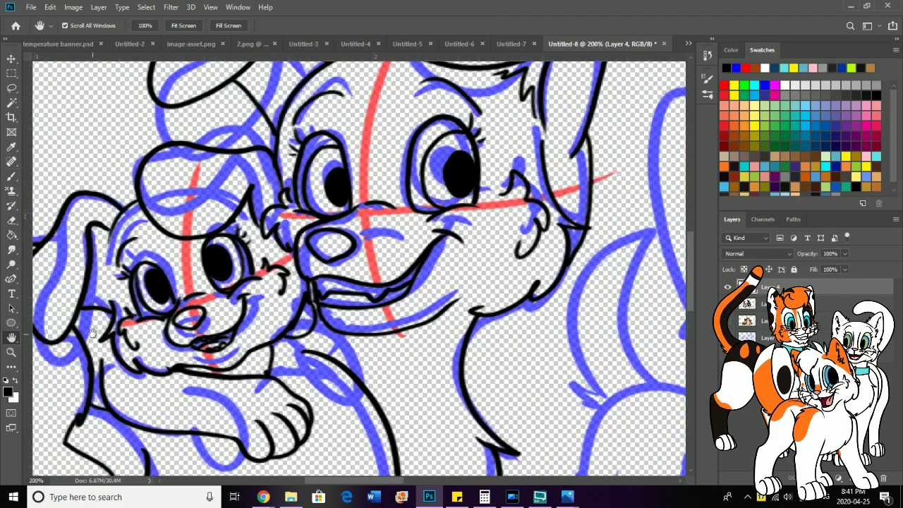
Step: Examine the smaller dog's inked face and raised paw up close, and review the whole group drawing fitted to the screen
{"action": "left_click_drag", "start_coordinate": [106, 326], "coordinate": [181, 319]}
{"action": "mouse_move", "coordinate": [206, 353]}
{"action": "left_mouse_down"}
{"action": "mouse_move", "coordinate": [139, 359]}
{"action": "mouse_move", "coordinate": [149, 334]}
{"action": "mouse_move", "coordinate": [55, 293]}
{"action": "mouse_move", "coordinate": [66, 268]}
{"action": "left_mouse_up"}
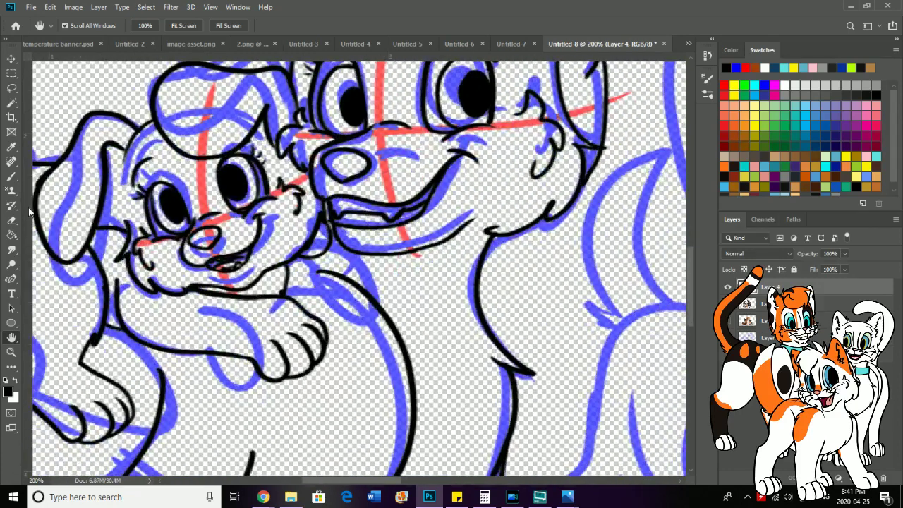
{"action": "key", "text": "e"}
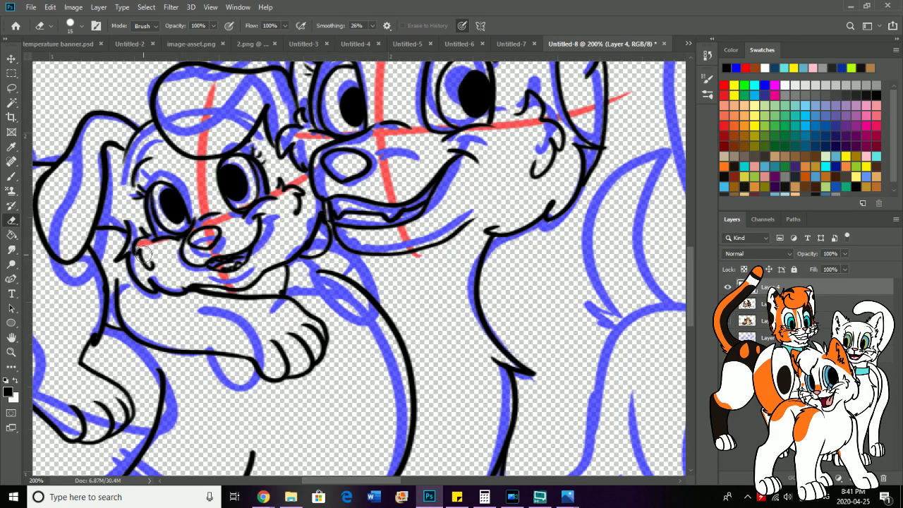
{"action": "key", "text": "b"}
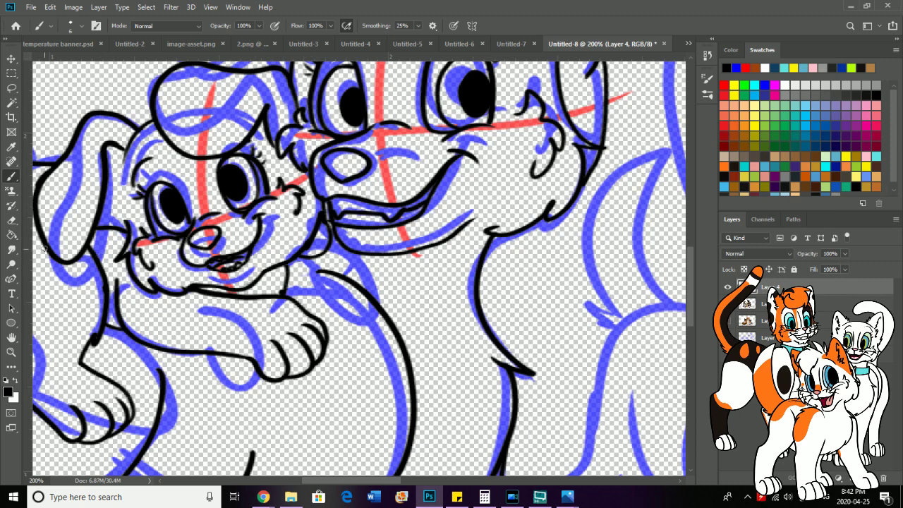
{"action": "left_click", "coordinate": [12, 351]}
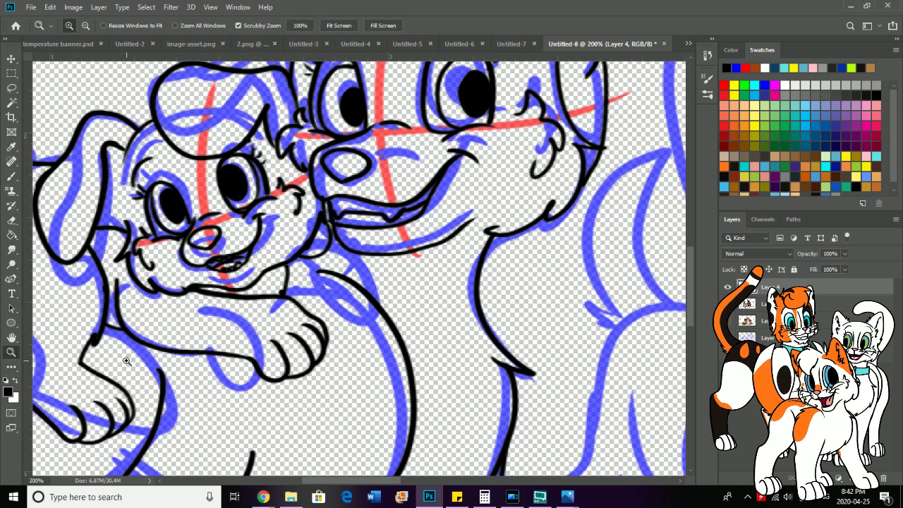
{"action": "right_click", "coordinate": [127, 360]}
{"action": "left_click", "coordinate": [149, 368]}
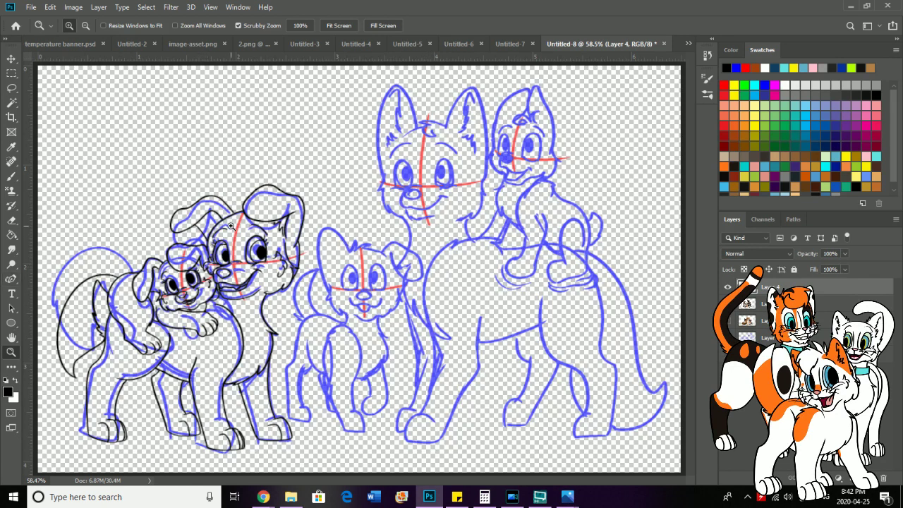
{"action": "right_click", "coordinate": [279, 316]}
{"action": "left_click", "coordinate": [303, 321]}
{"action": "left_click_drag", "start_coordinate": [339, 257], "coordinate": [277, 275]}
{"action": "right_click", "coordinate": [350, 274]}
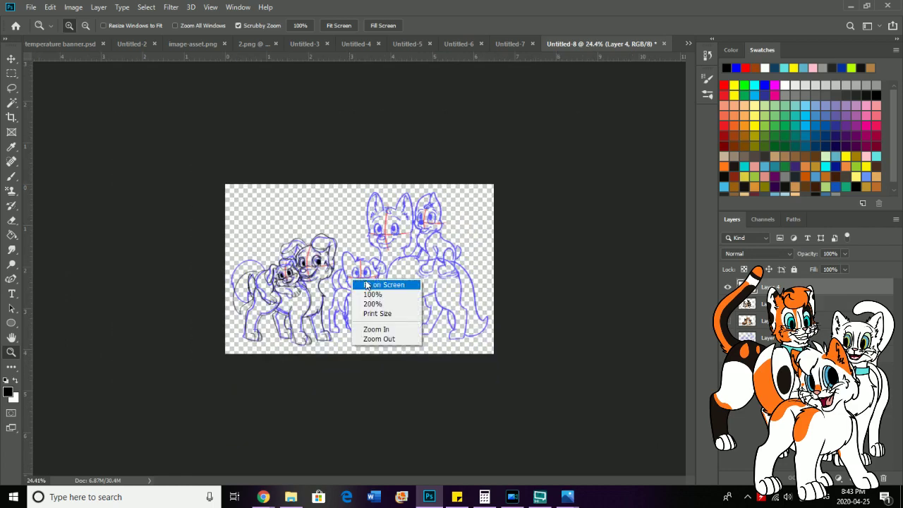
{"action": "left_click", "coordinate": [367, 285]}
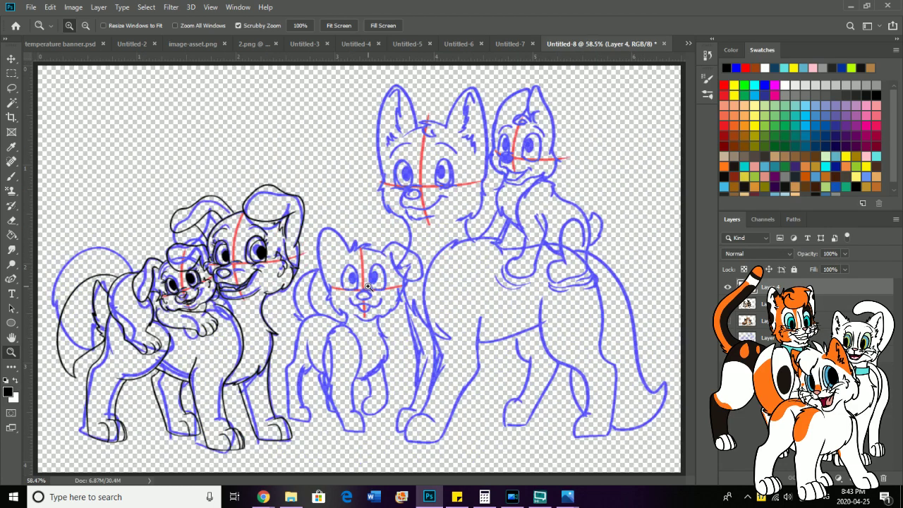